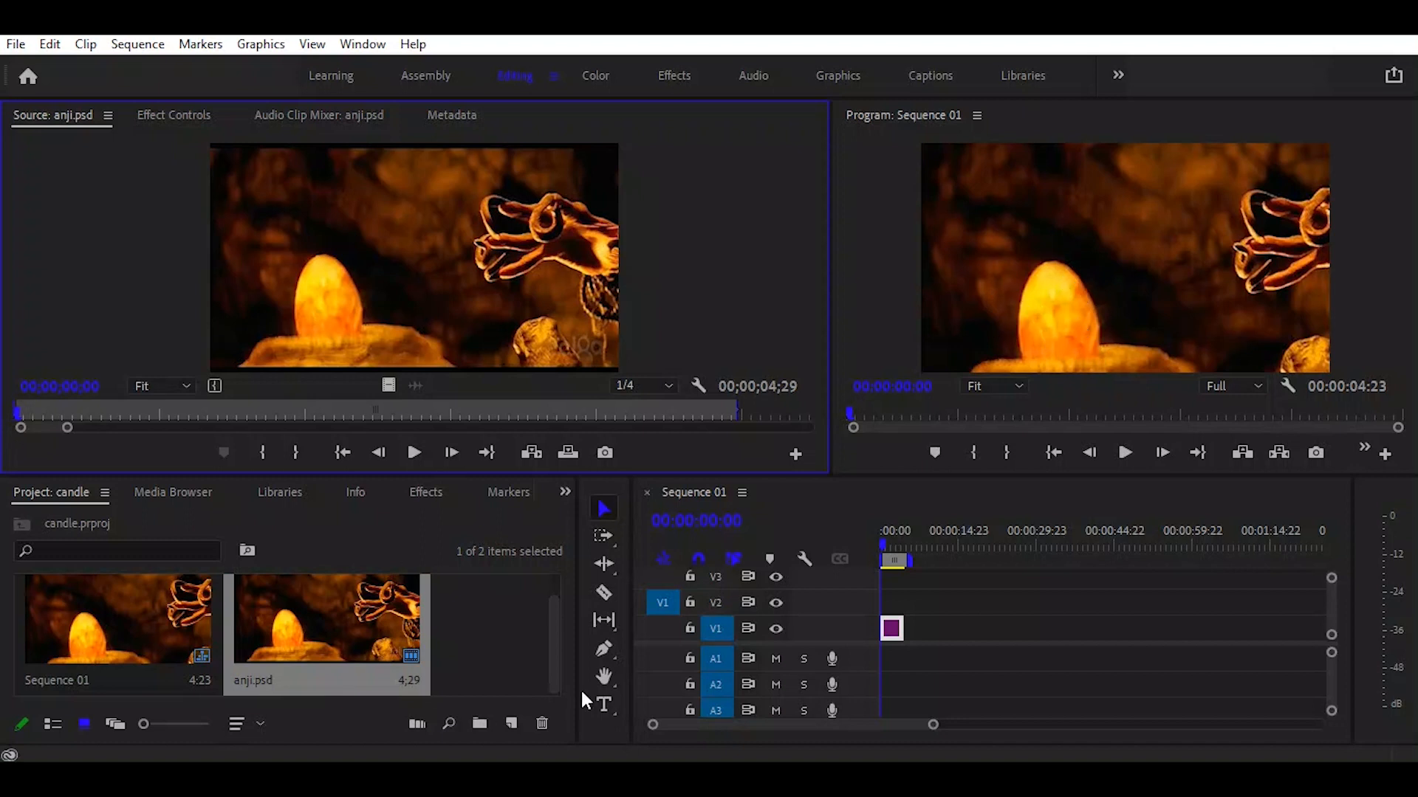
# Step: Search the effects for "par" and apply BCC Particle Illusion to the anji.psd clip on track V1
pyautogui.click(427, 494)
pyautogui.click(46, 522)
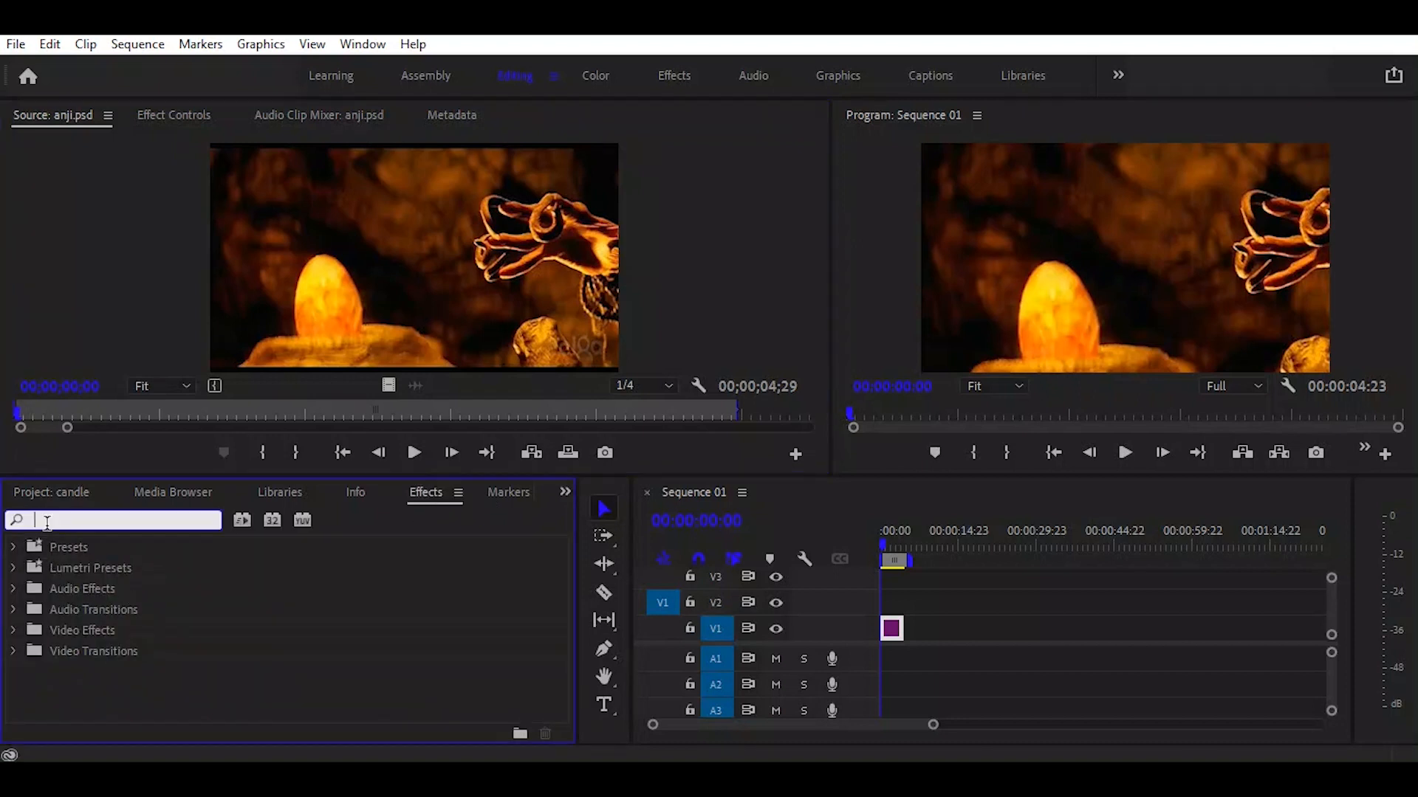
pyautogui.write('par')
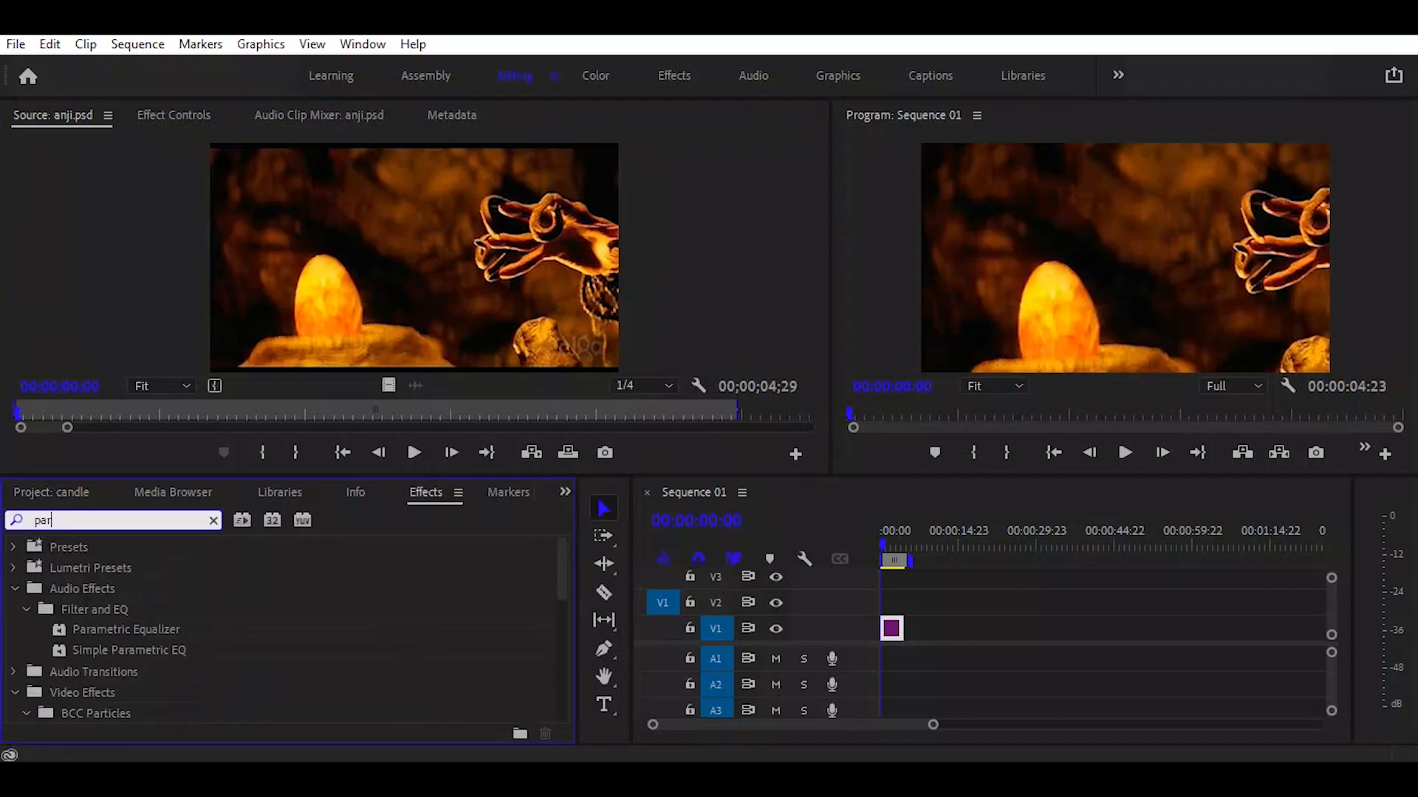
pyautogui.scroll(-3, 141, 684)
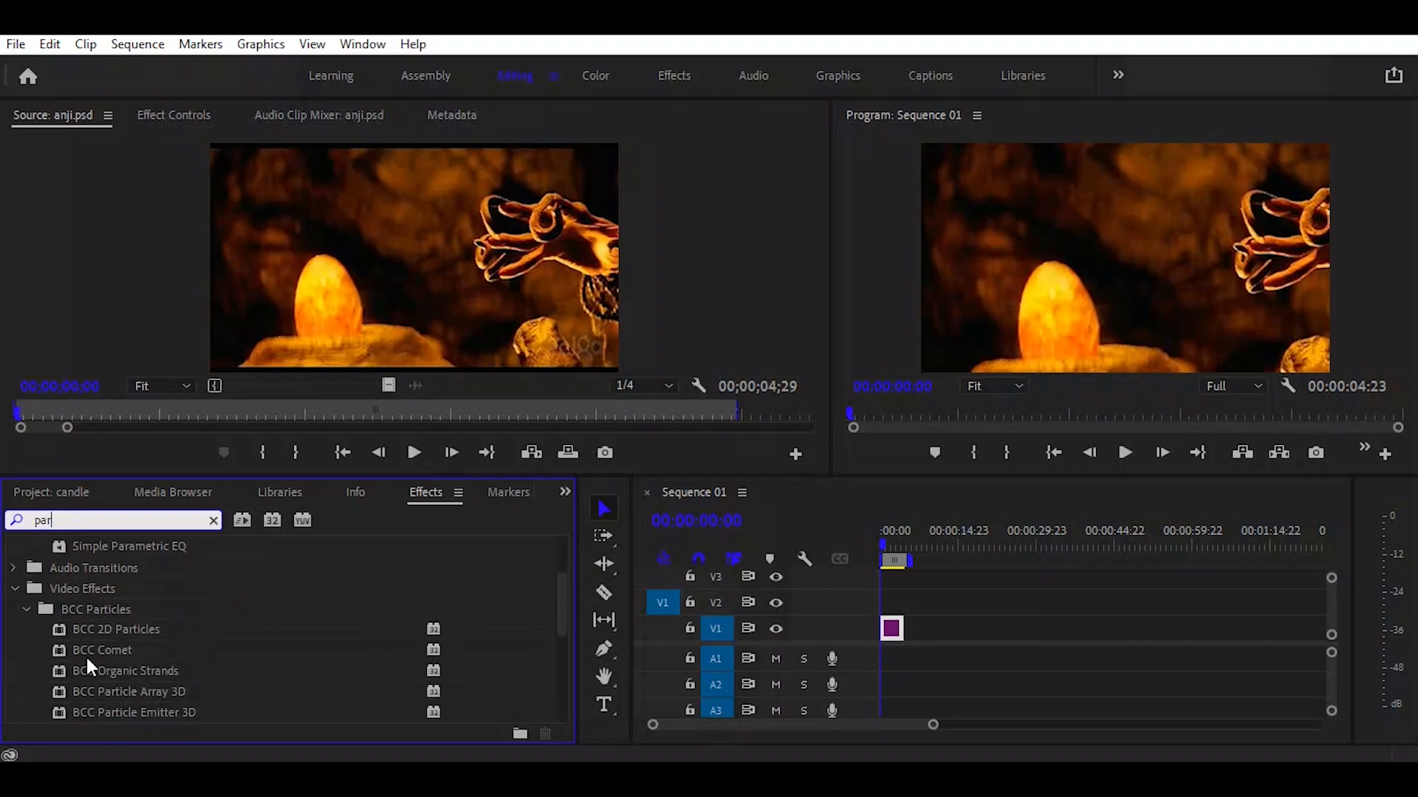
pyautogui.scroll(-1, 148, 705)
pyautogui.click(136, 694)
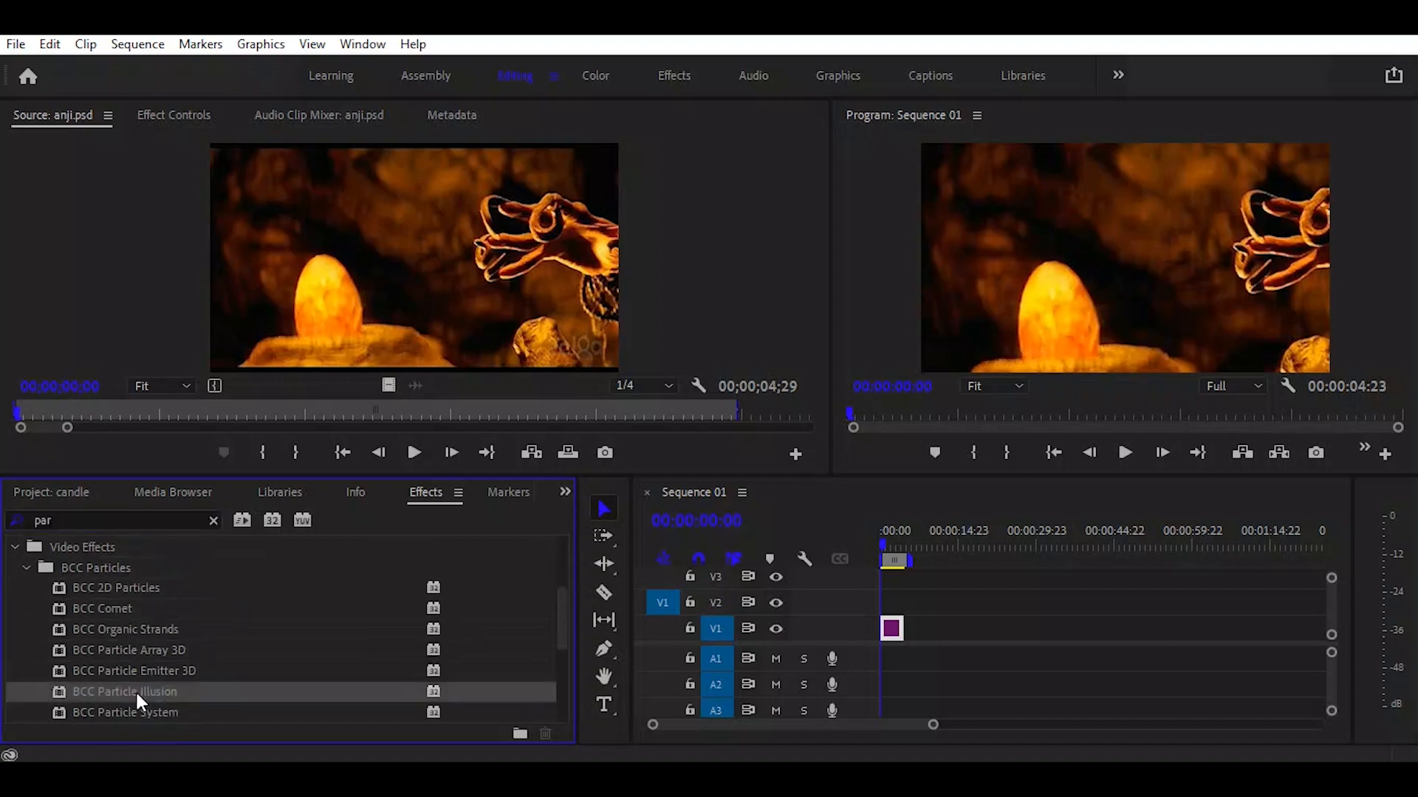
pyautogui.moveTo(113, 693); pyautogui.dragTo(895, 633)
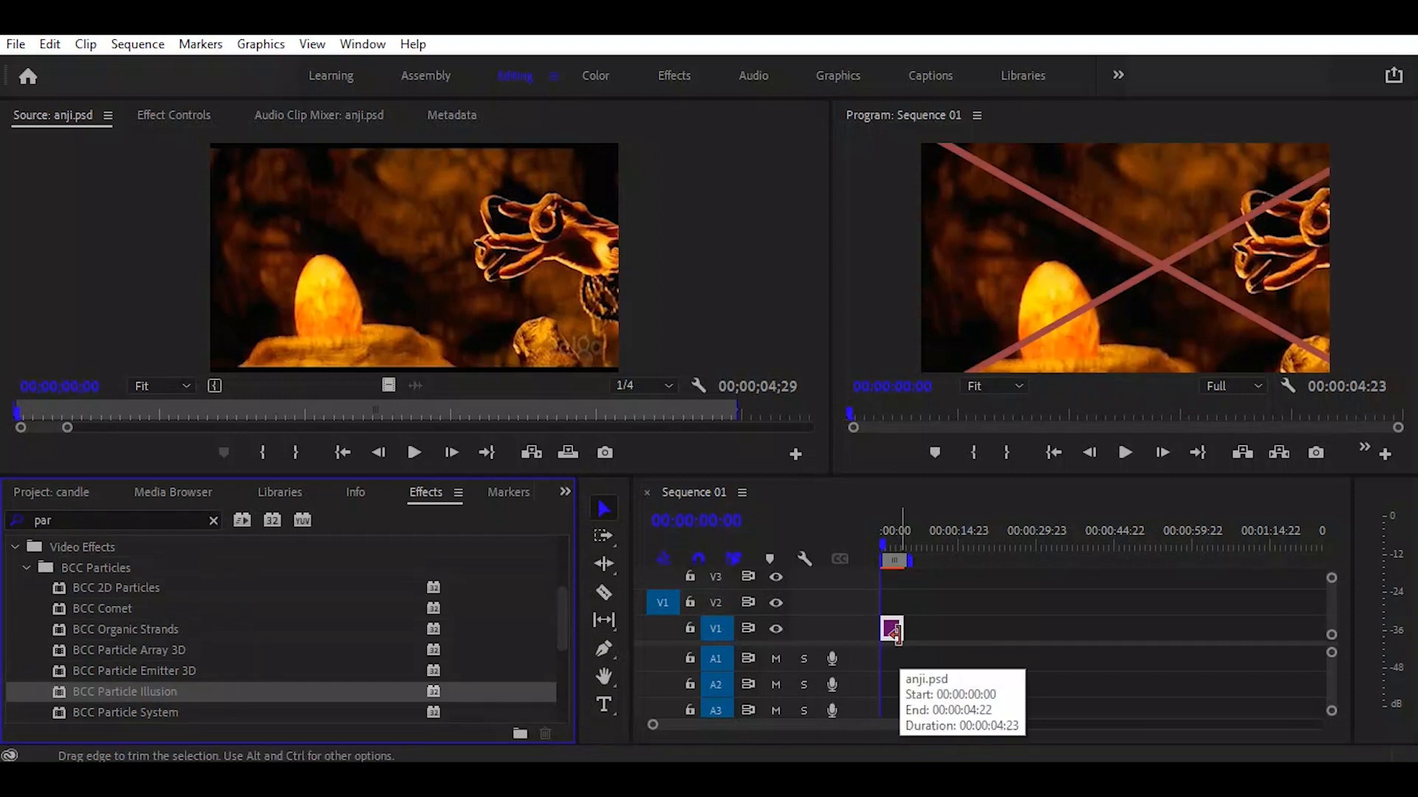
# Step: Show the clip's effect settings and launch the Particle Illusion editor from the BCC Particle Illusion effect
pyautogui.click(167, 117)
pyautogui.click(892, 628)
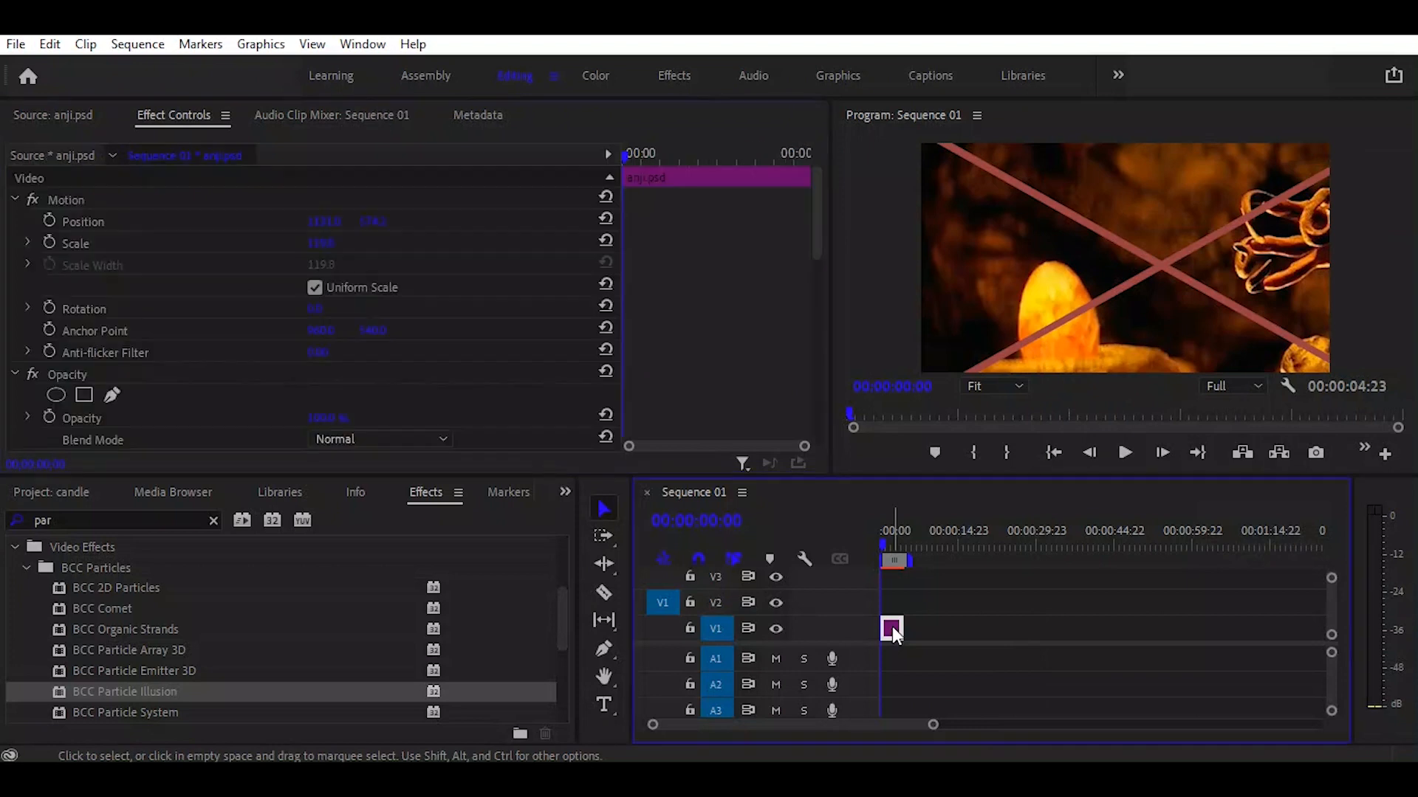
pyautogui.scroll(-5, 265, 350)
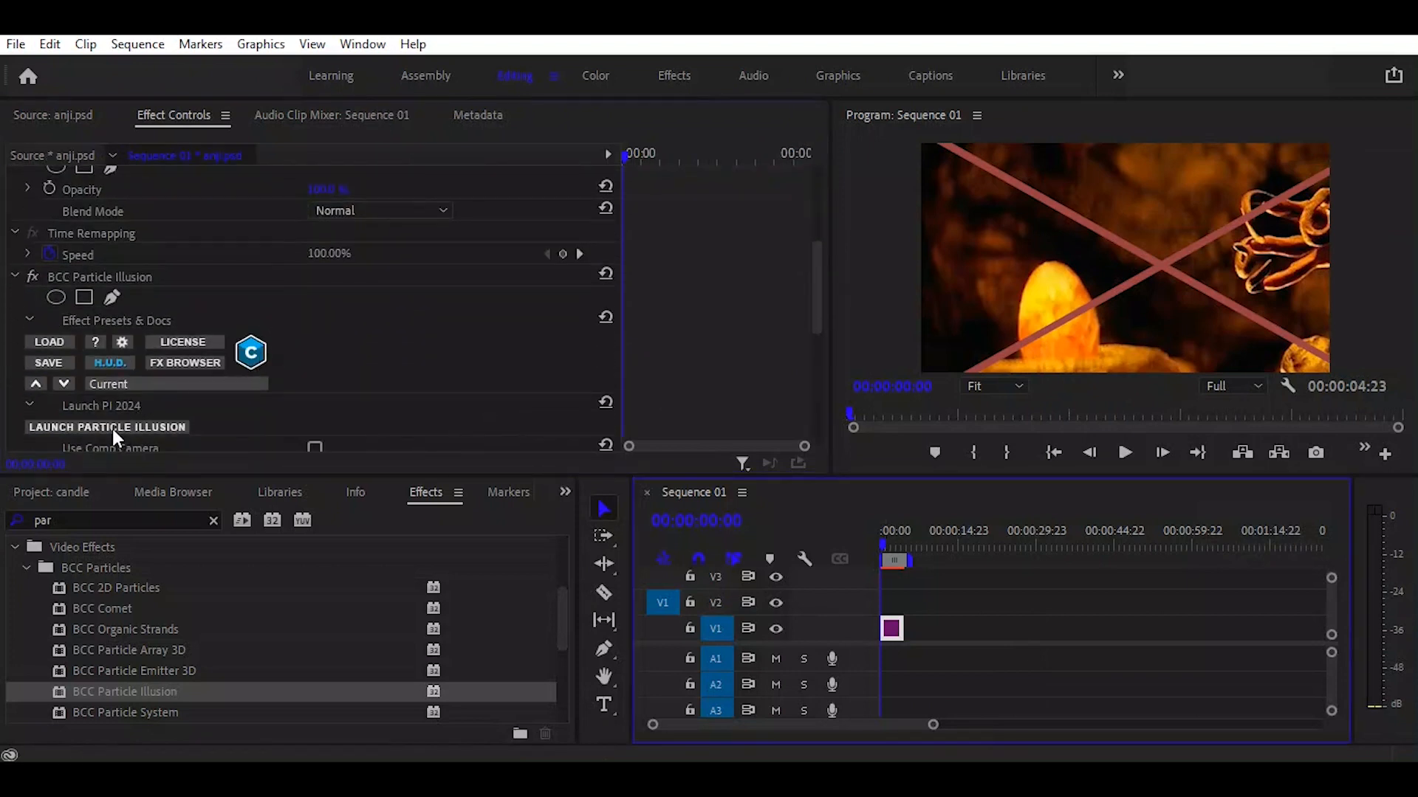
pyautogui.click(112, 429)
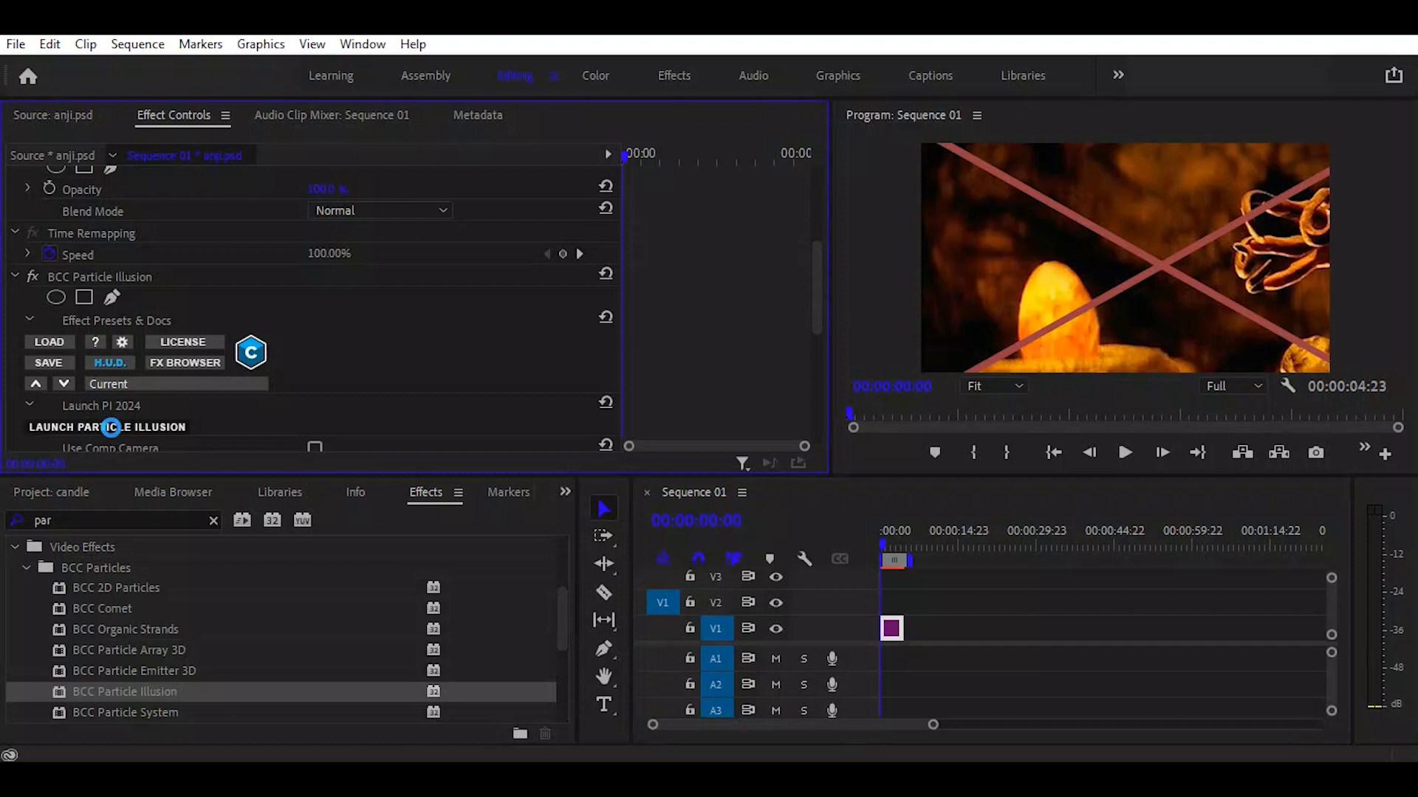
pyautogui.click(110, 426)
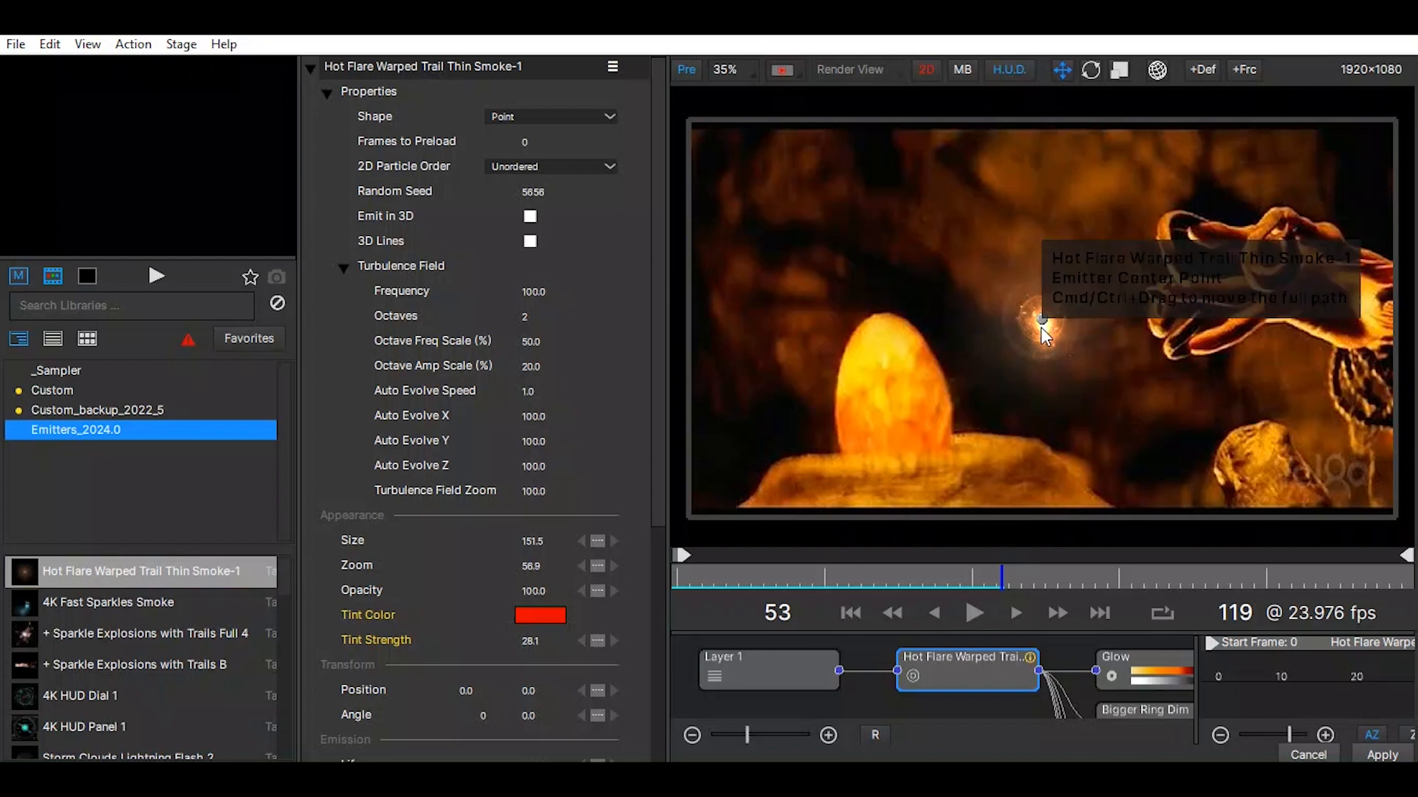
# Step: Move the Hot Flare emitter onto the egg at position -409.3, 211.7, and enlarge its size to 604.5
pyautogui.moveTo(1042, 321); pyautogui.dragTo(1010, 338)
pyautogui.moveTo(930, 384); pyautogui.dragTo(891, 397)
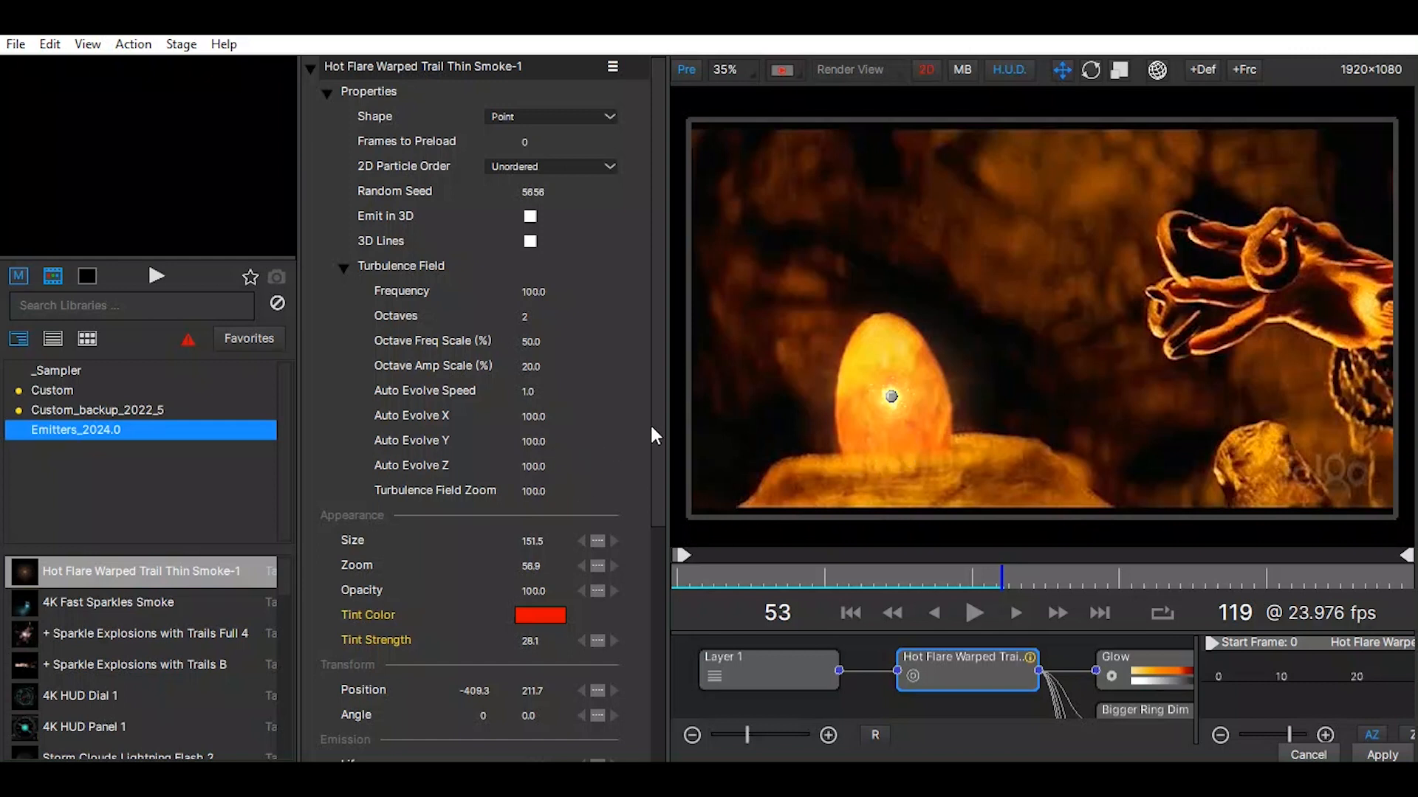
pyautogui.moveTo(655, 428); pyautogui.dragTo(642, 611)
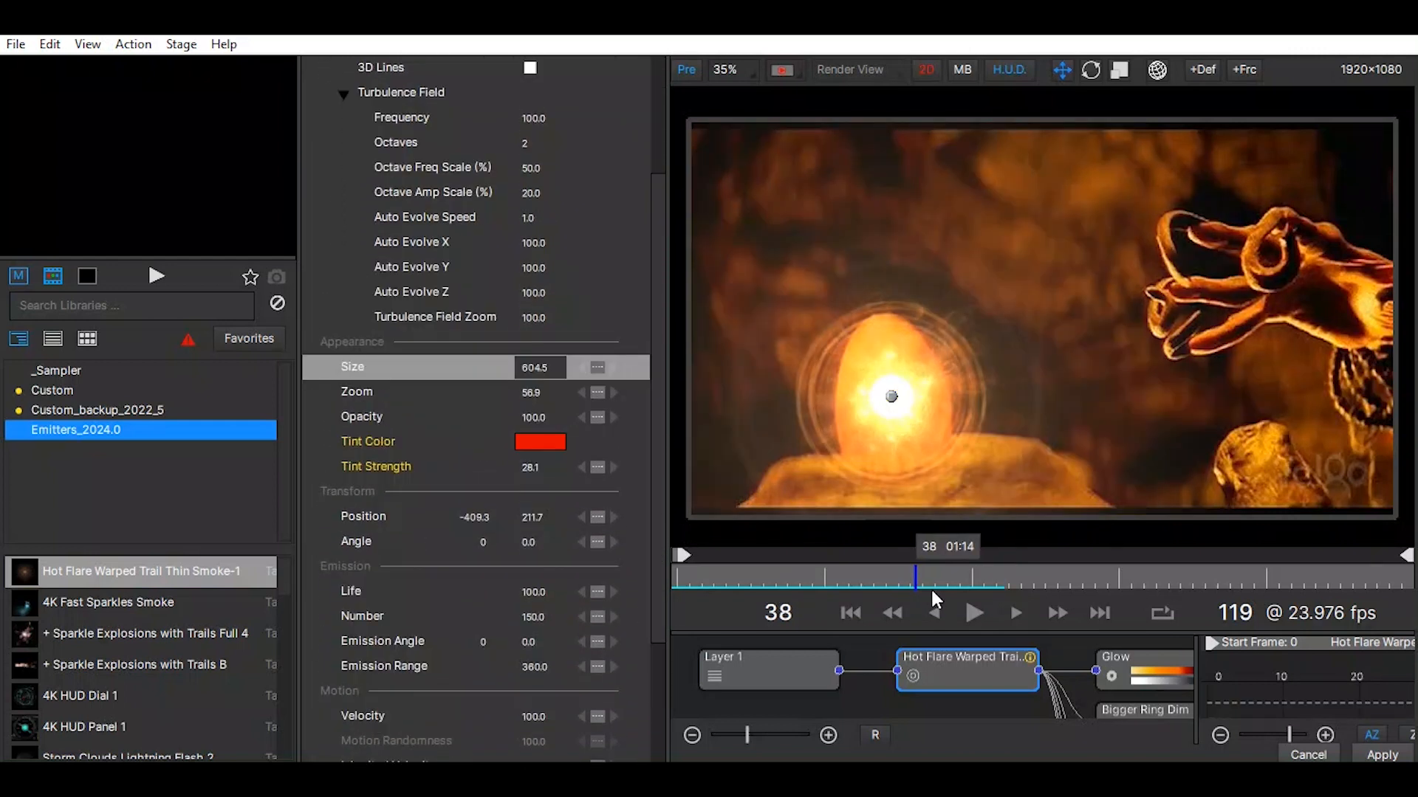
pyautogui.moveTo(930, 587); pyautogui.dragTo(963, 593)
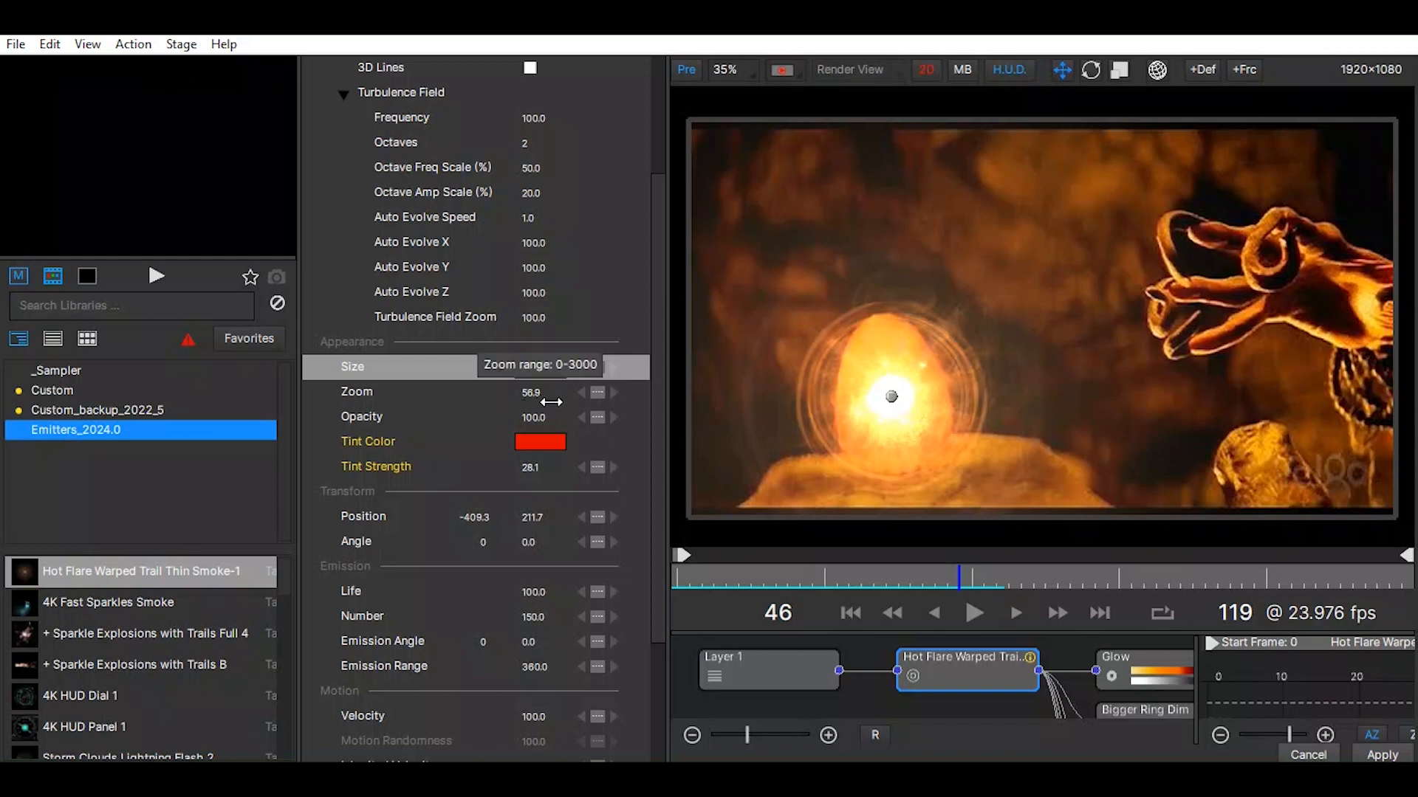
# Step: Set the emitter's zoom to 20.9 and its size to 200
pyautogui.moveTo(536, 394); pyautogui.dragTo(509, 407)
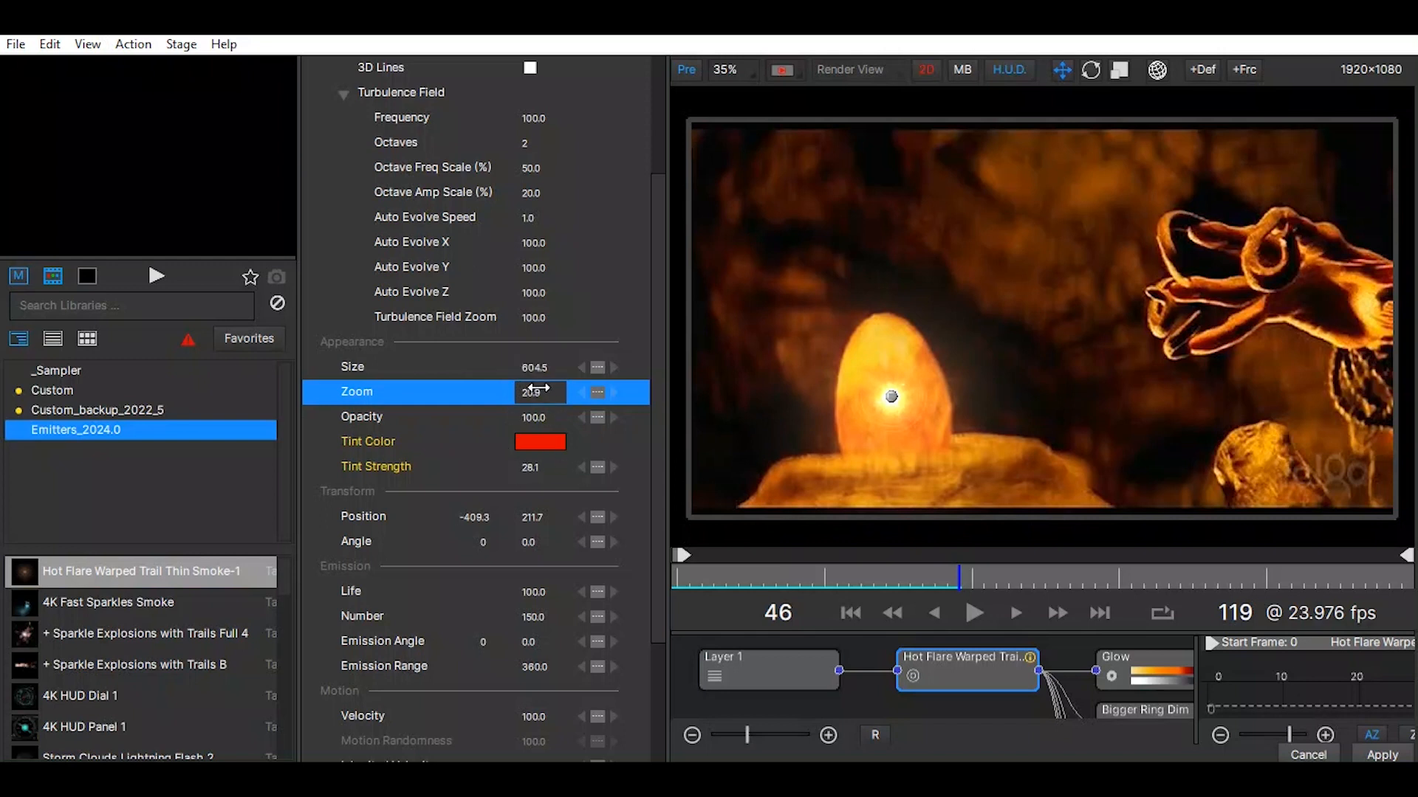
pyautogui.click(532, 367)
pyautogui.write('200')
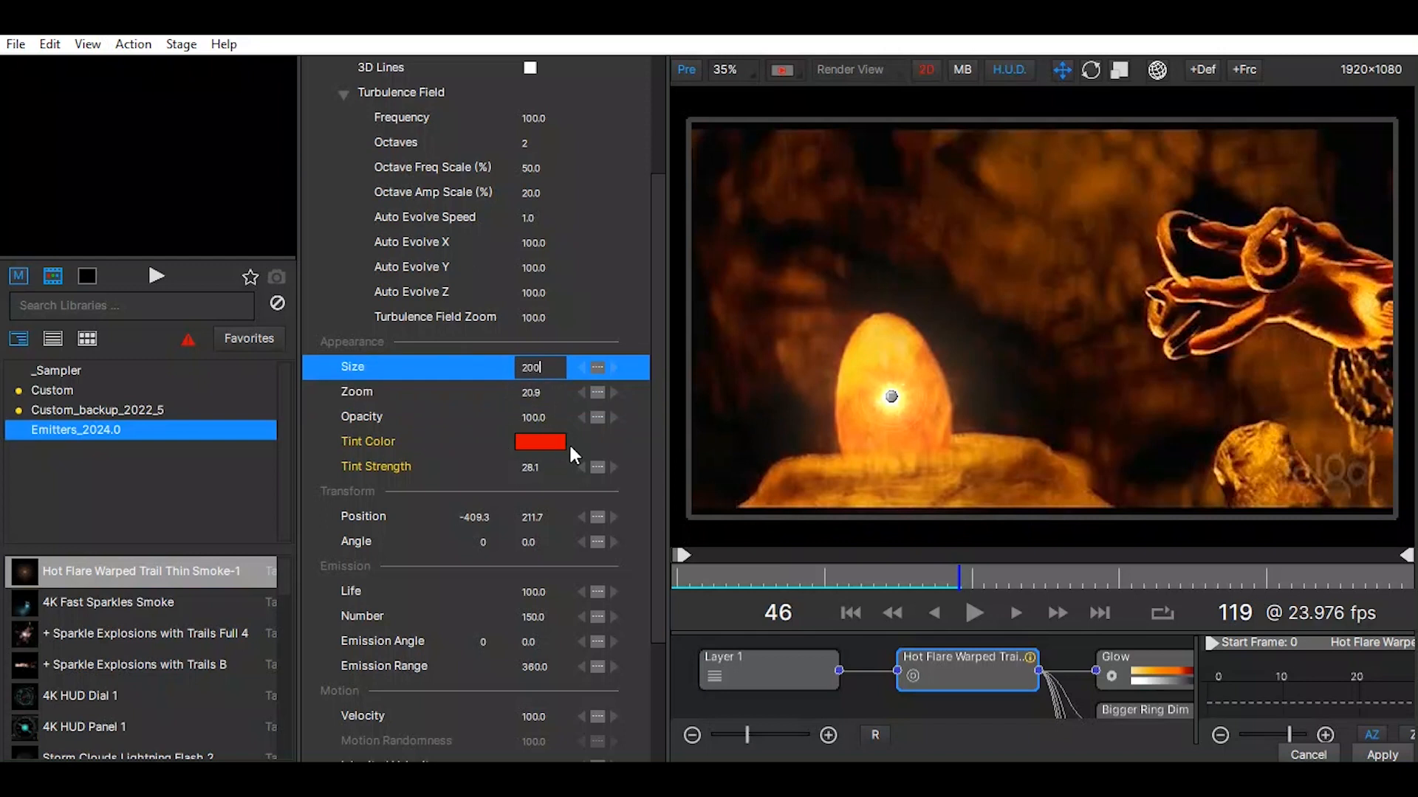
pyautogui.press('Return')
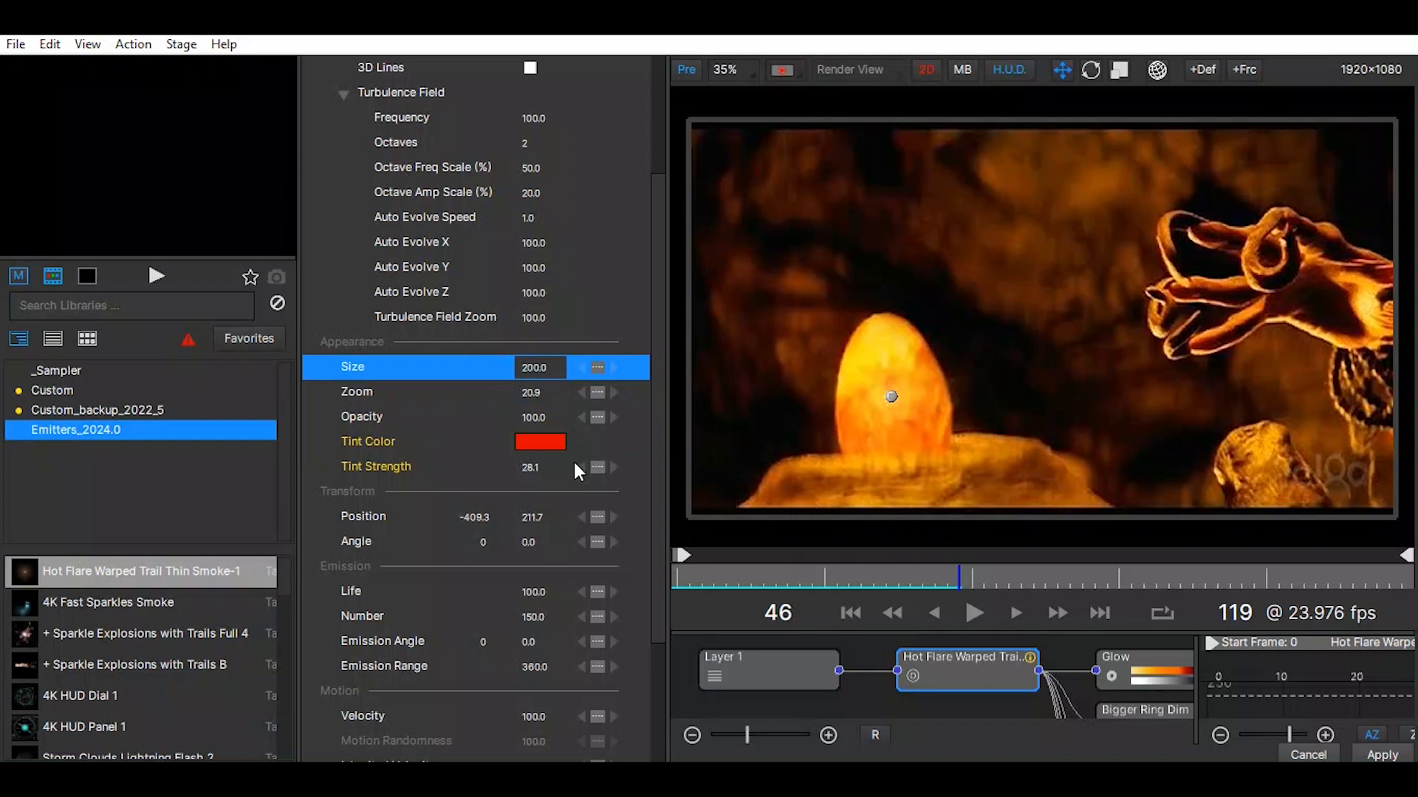
# Step: Set the emitter's zoom to 104.9 and its opacity to 54, and preview the flare up to frame 50
pyautogui.moveTo(539, 396); pyautogui.dragTo(625, 399)
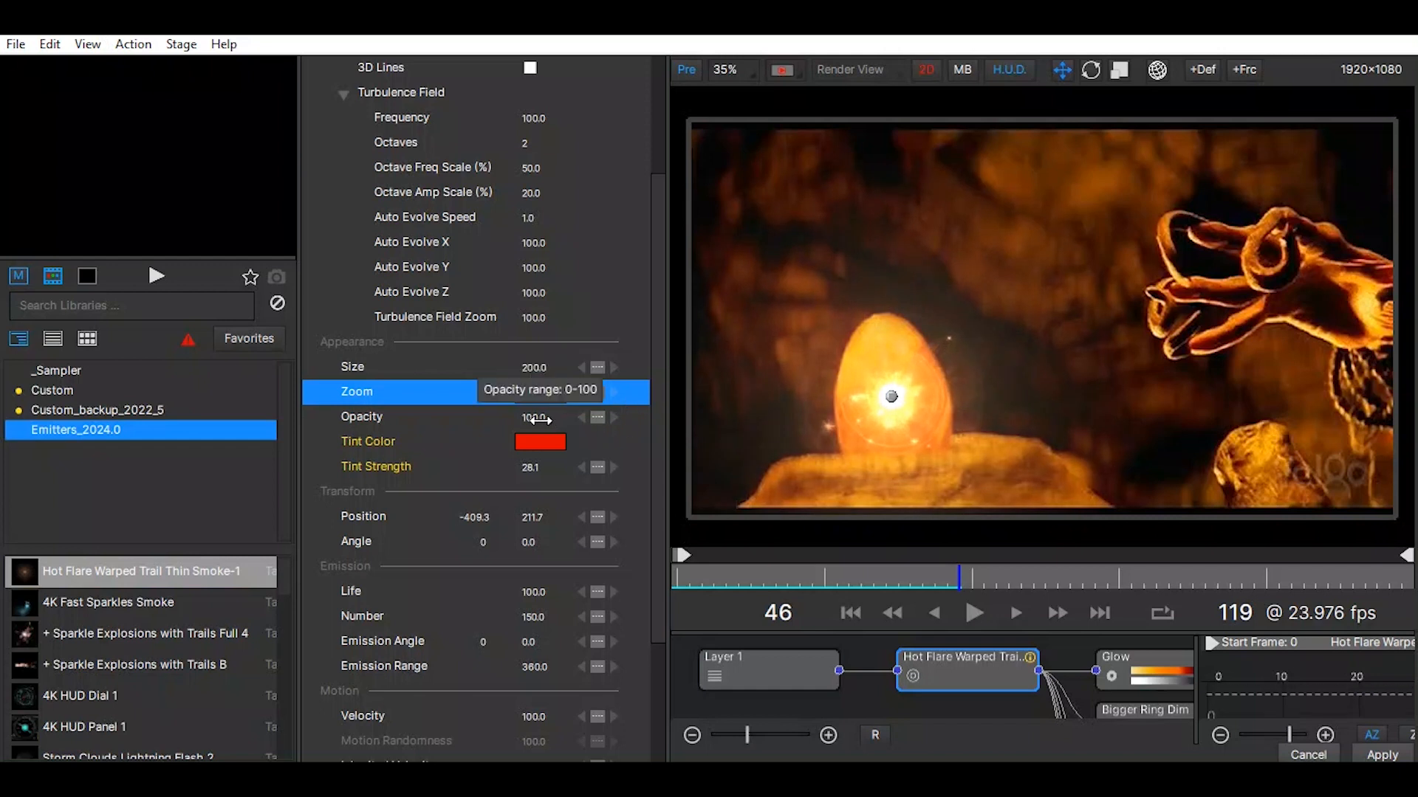
pyautogui.moveTo(536, 419); pyautogui.dragTo(486, 419)
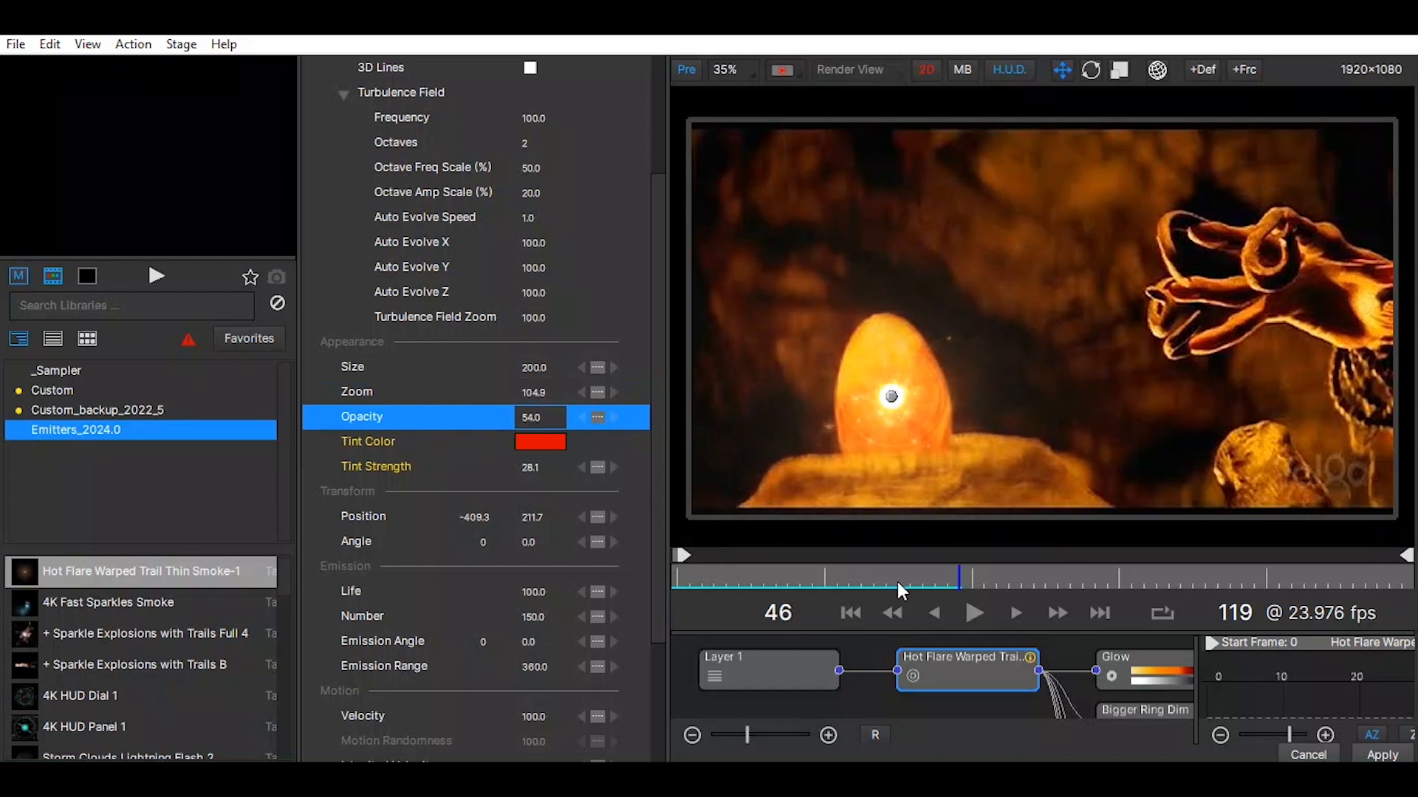
pyautogui.moveTo(955, 577); pyautogui.dragTo(988, 609)
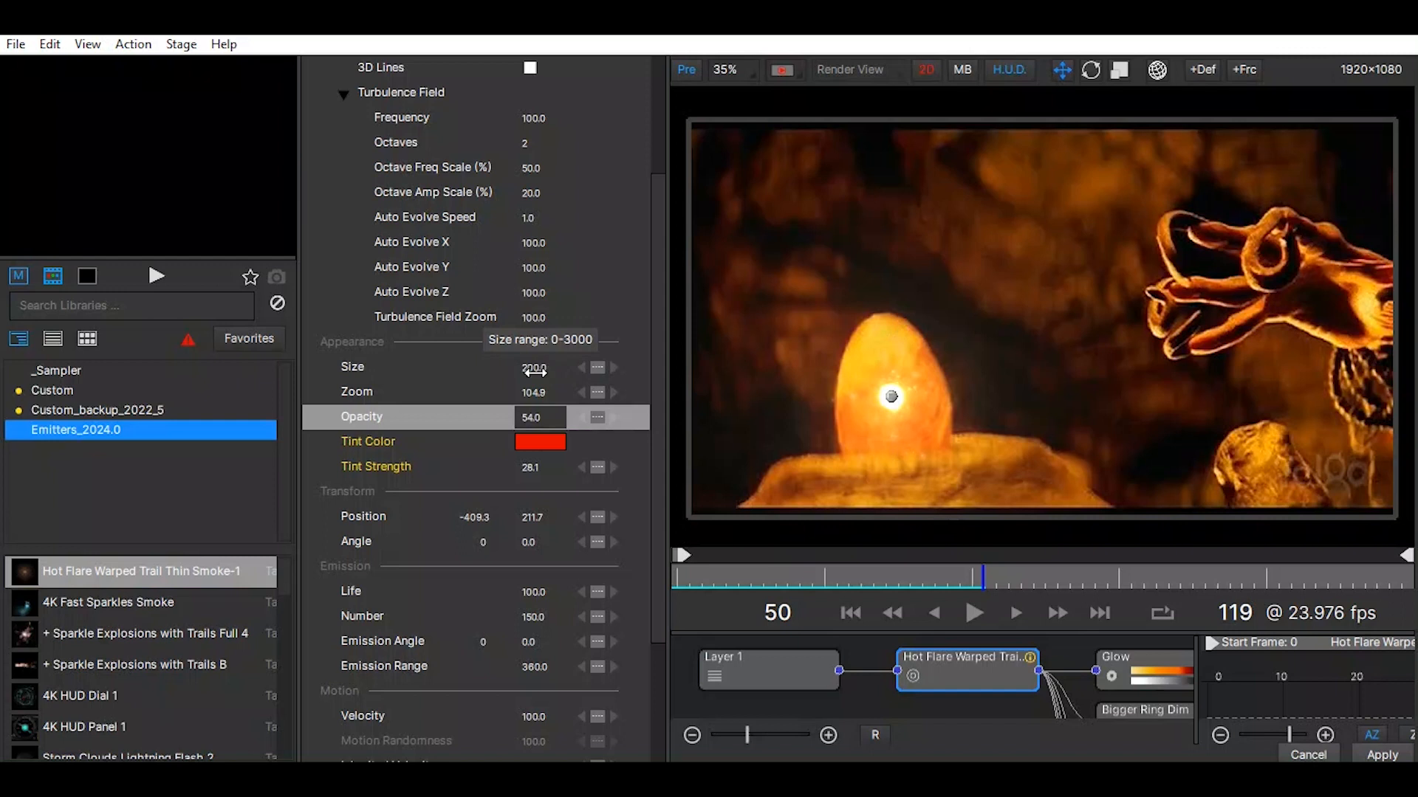
# Step: Set the emitter's size to 600 and preview the flare, ending at frame 15
pyautogui.click(533, 366)
pyautogui.write('600')
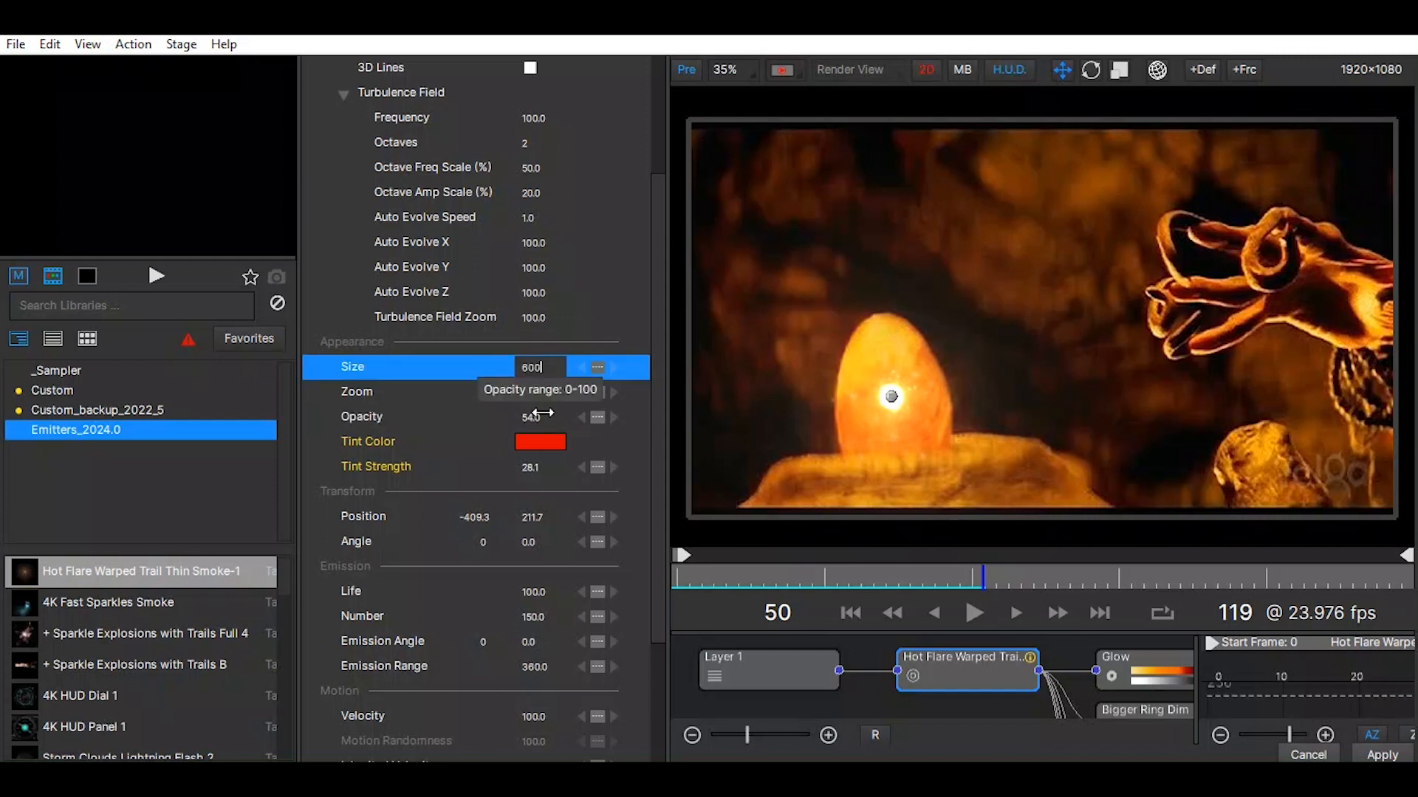
pyautogui.press('Return')
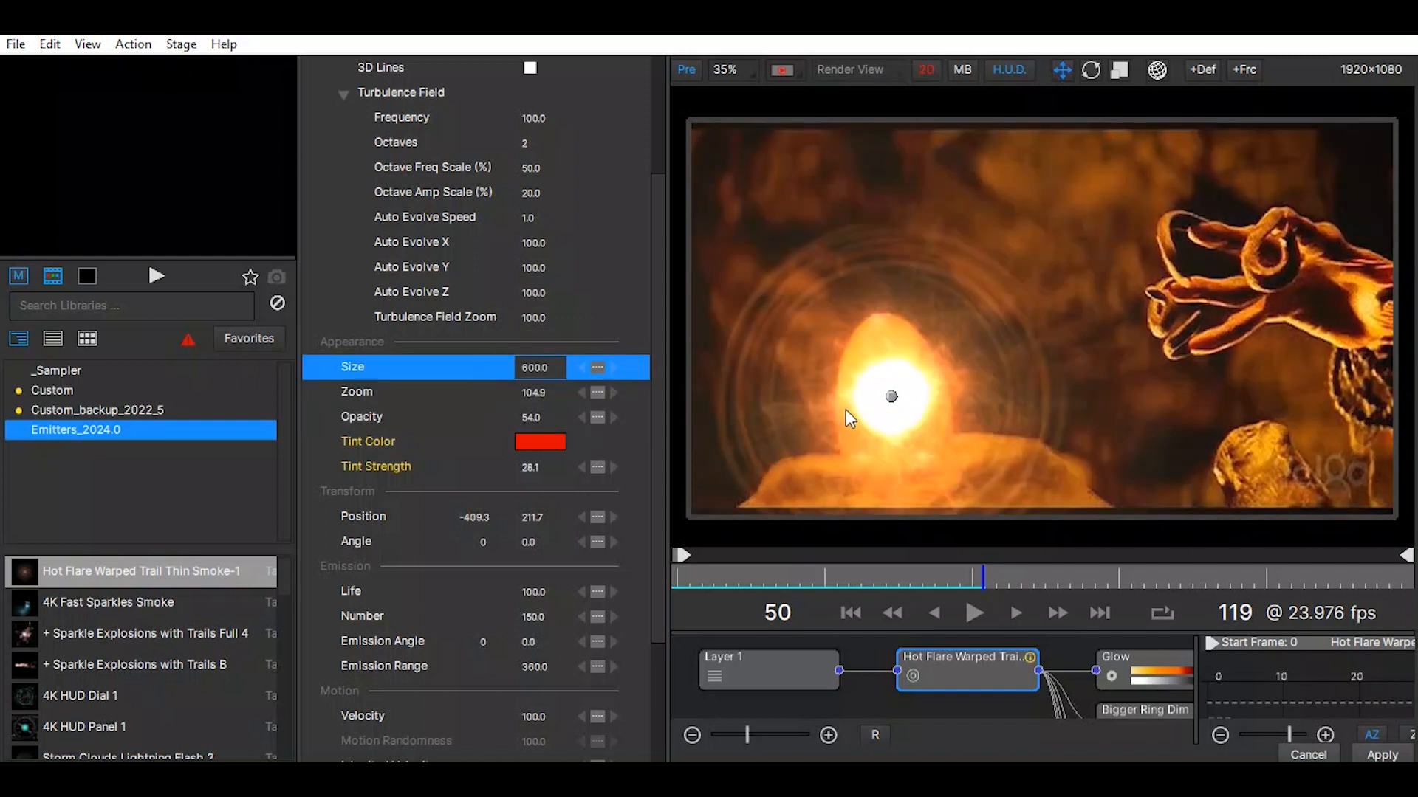
pyautogui.moveTo(981, 574); pyautogui.dragTo(820, 547)
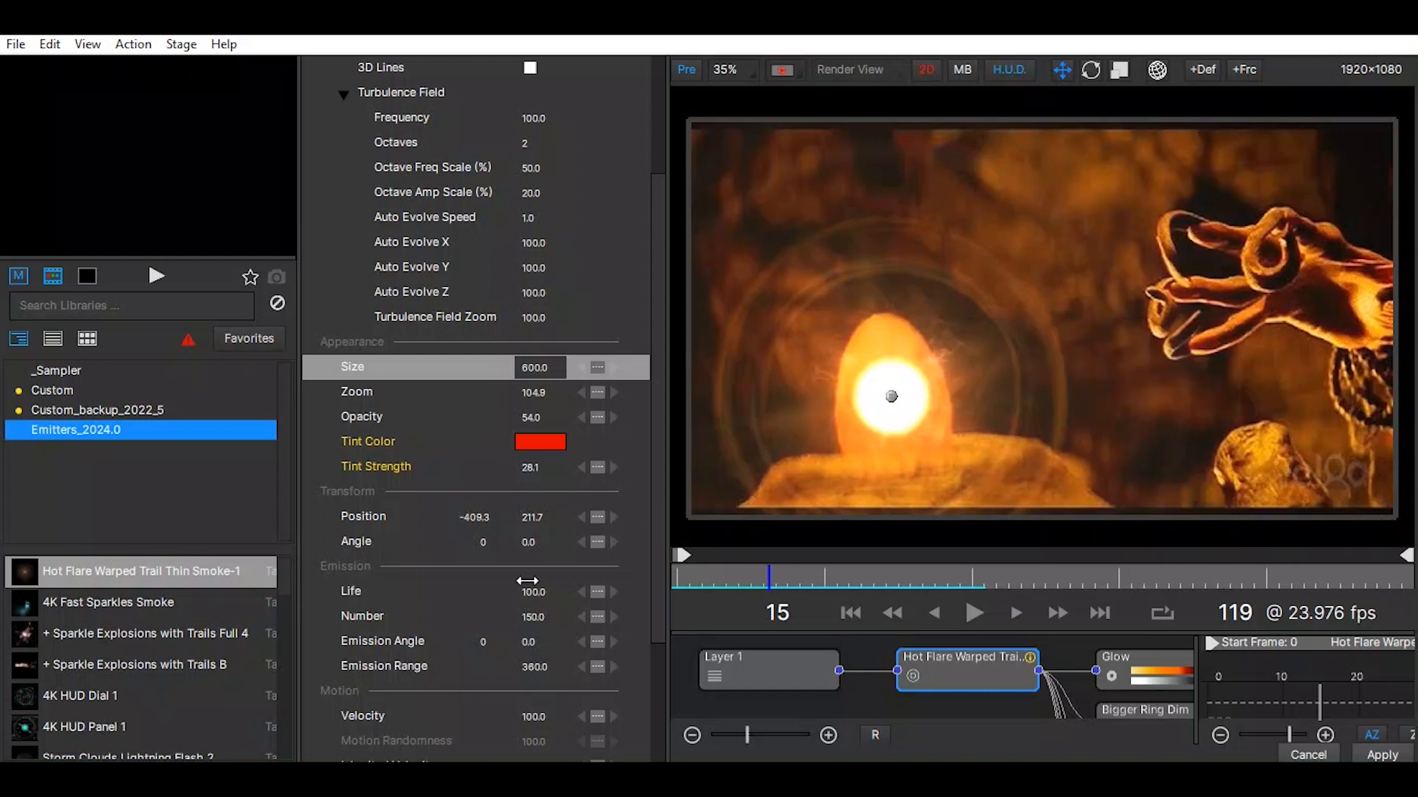
# Step: Set the emitter's life to 76 and its particle number to 200
pyautogui.scroll(-1, 498, 621)
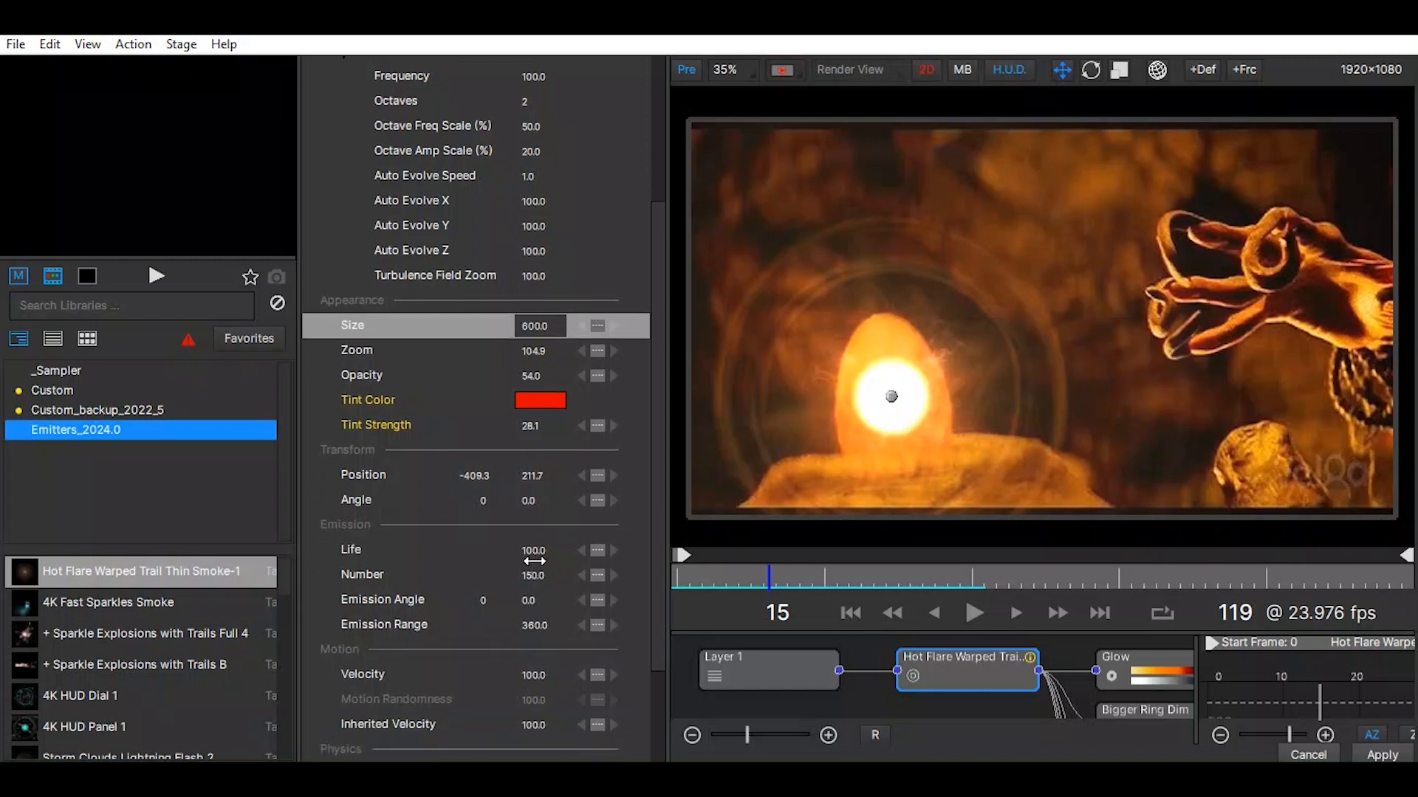
pyautogui.moveTo(535, 552); pyautogui.dragTo(580, 556)
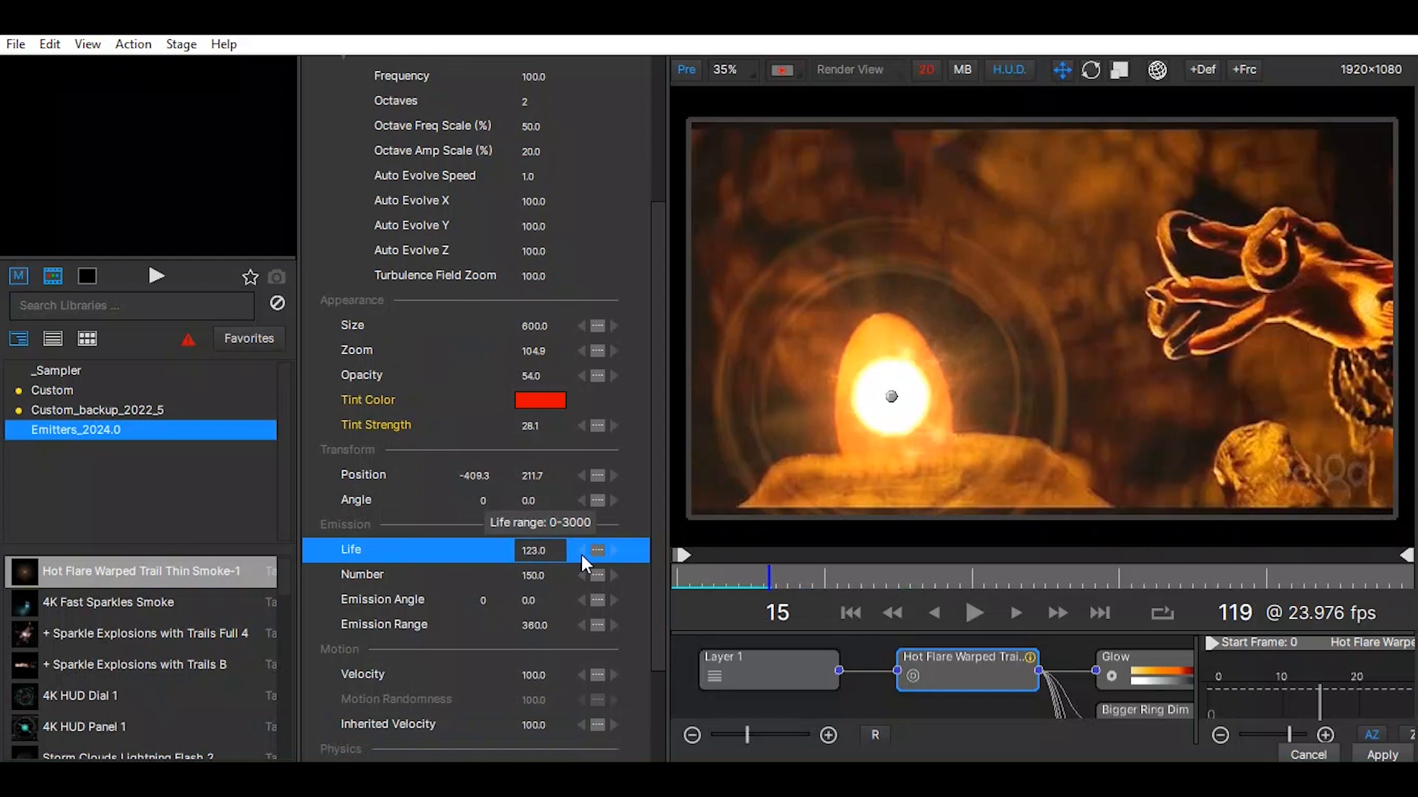
pyautogui.moveTo(565, 554); pyautogui.dragTo(529, 554)
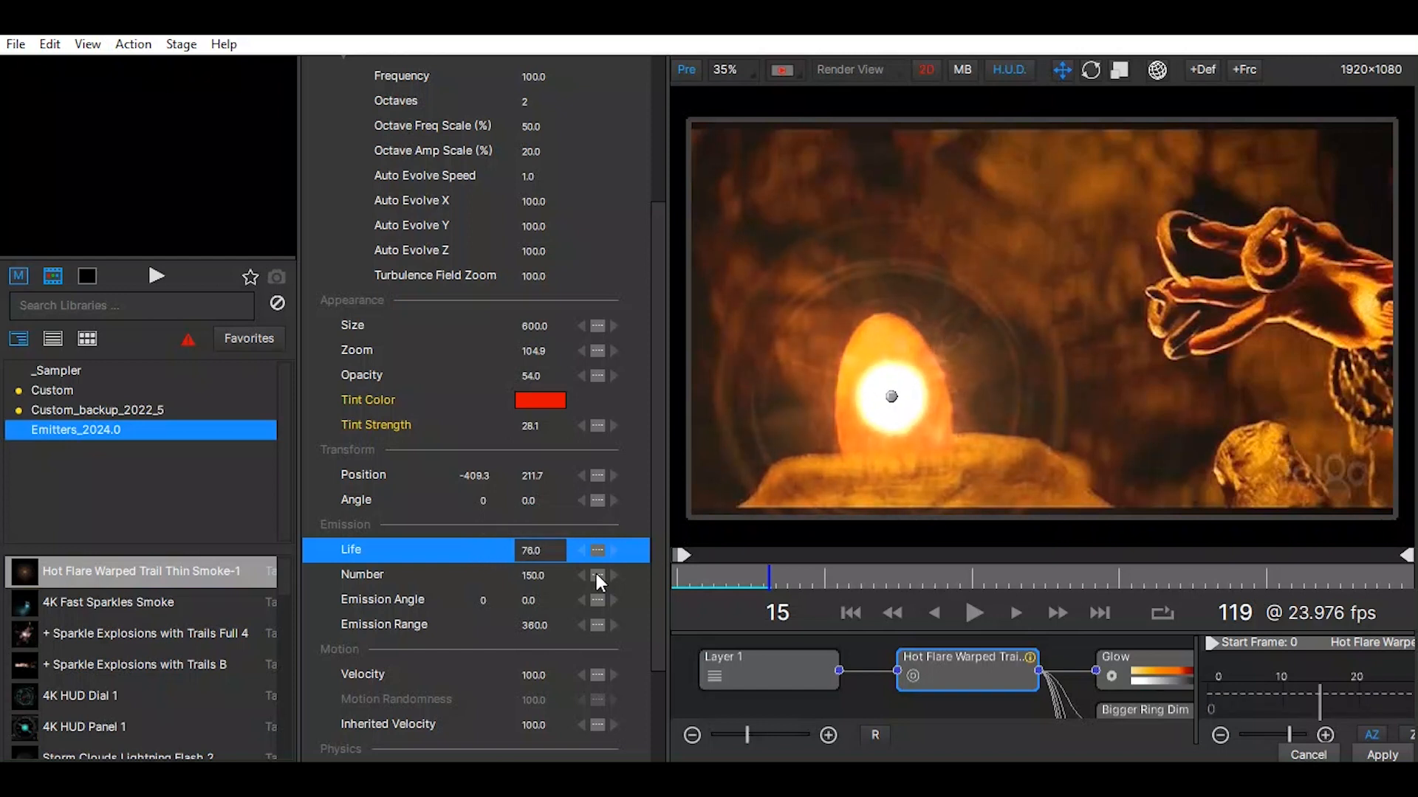
pyautogui.moveTo(536, 580); pyautogui.dragTo(588, 587)
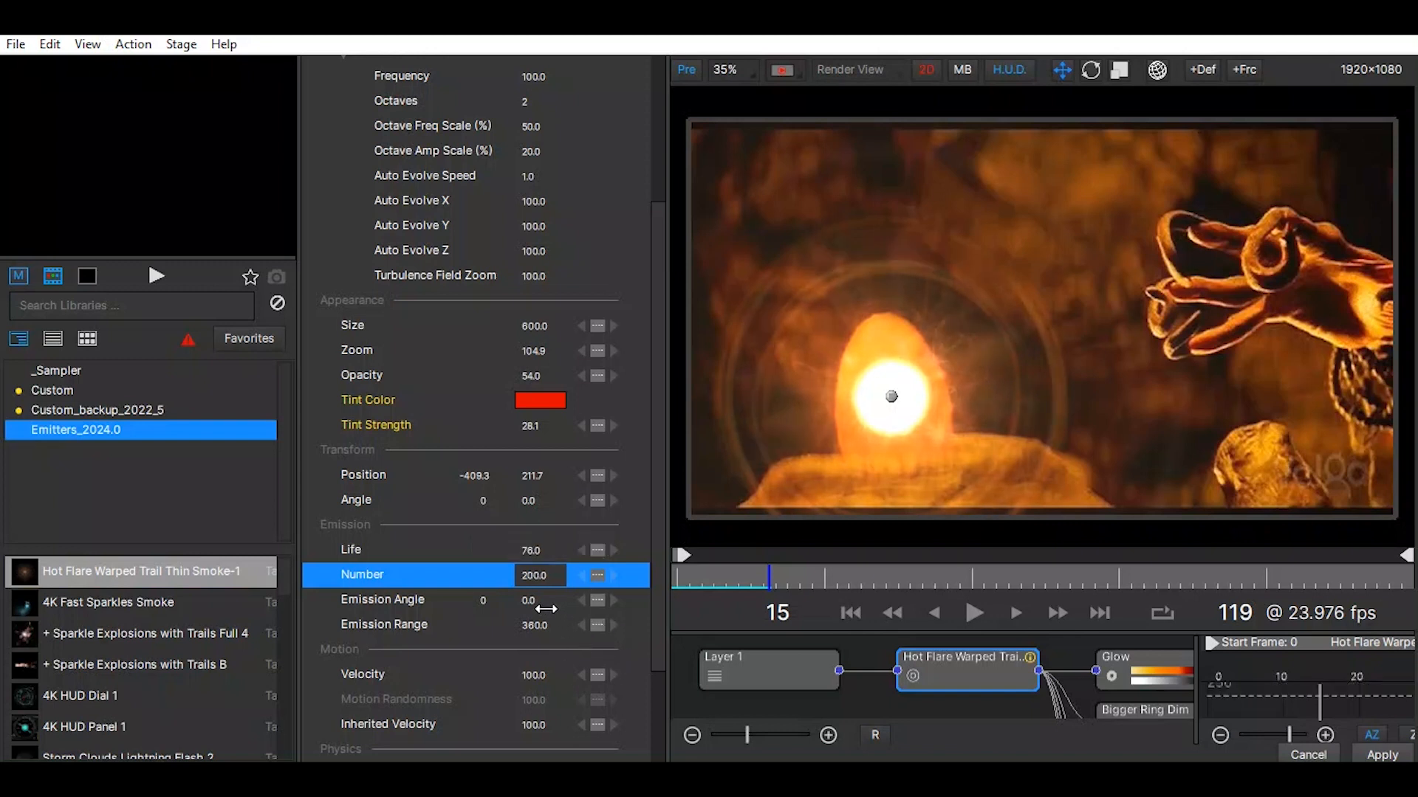
# Step: Set the emitter's emission angle to 10, emission range to 314 and velocity to 173
pyautogui.moveTo(534, 601); pyautogui.dragTo(573, 603)
pyautogui.moveTo(578, 602); pyautogui.dragTo(547, 605)
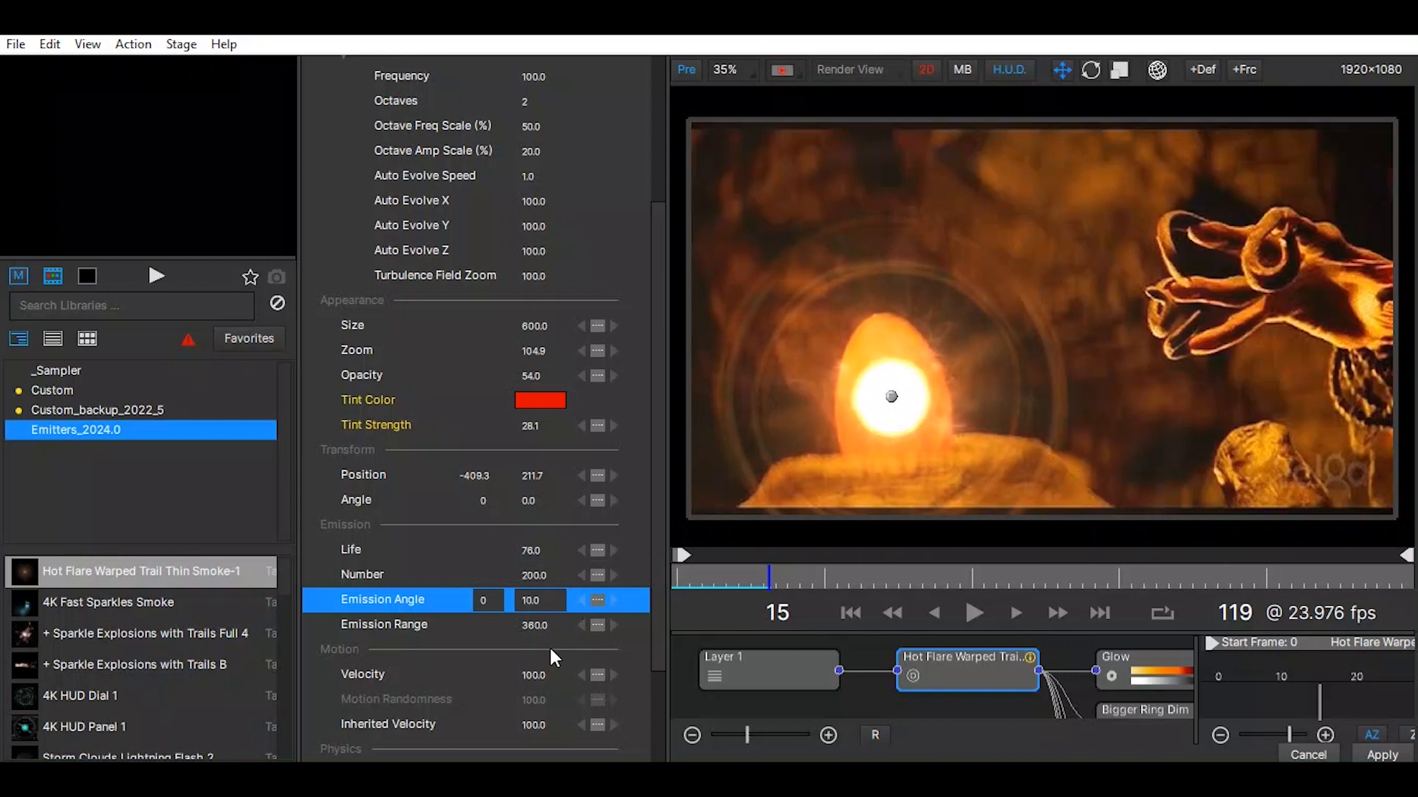
pyautogui.click(555, 629)
pyautogui.moveTo(557, 632); pyautogui.dragTo(481, 623)
pyautogui.moveTo(535, 679); pyautogui.dragTo(614, 671)
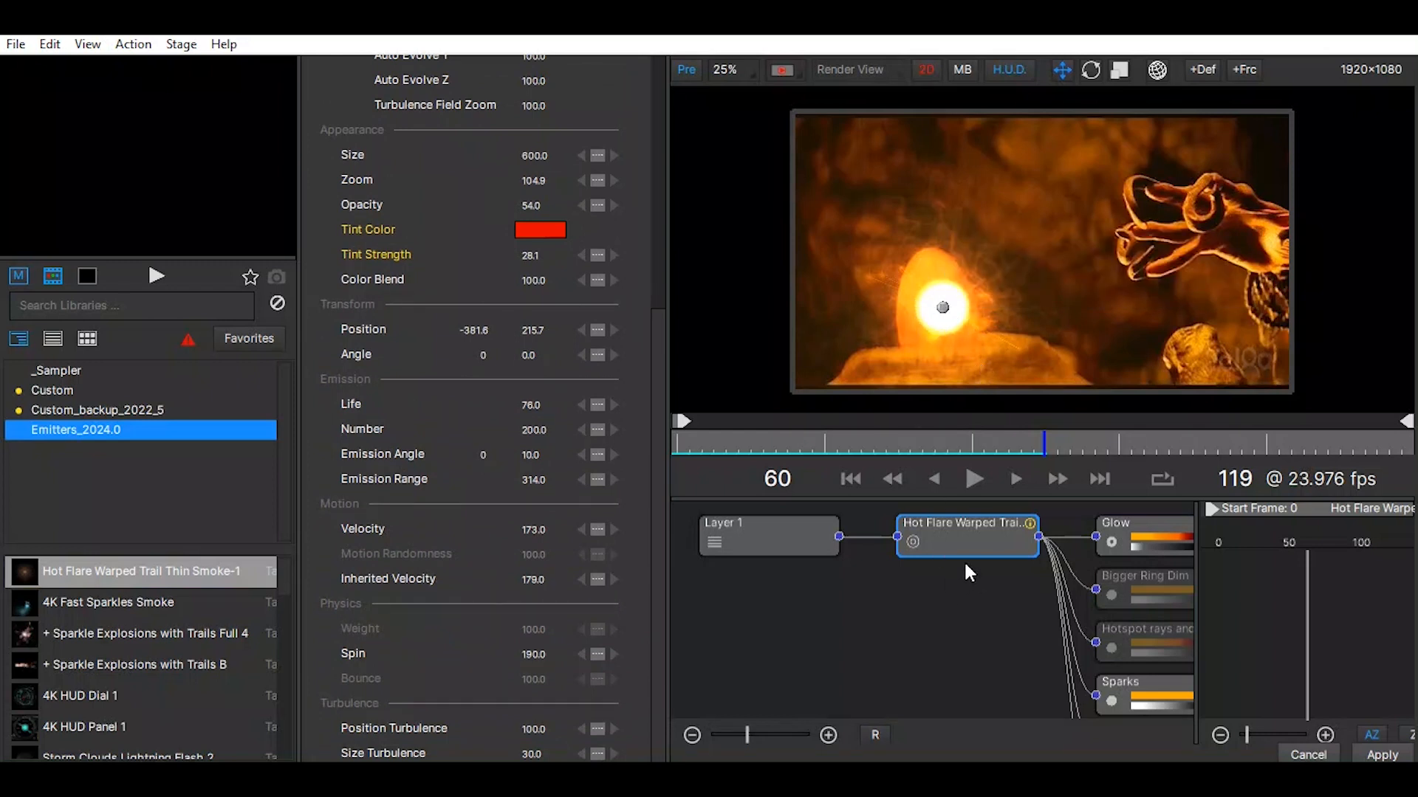
# Step: Replace the Glow particle's shape image with Comic_smoke2 from the Emitters_2024.0 library
pyautogui.click(1123, 538)
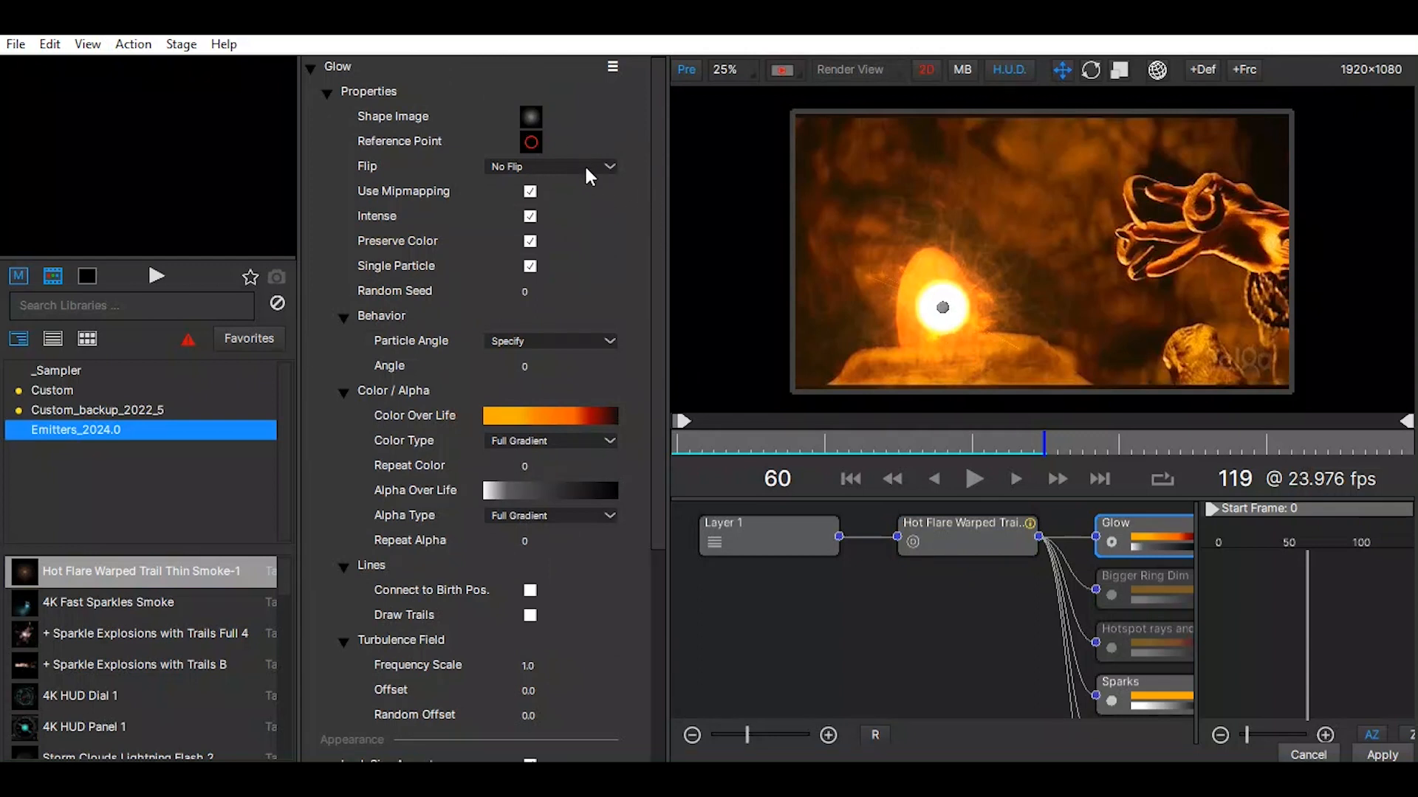
pyautogui.click(608, 169)
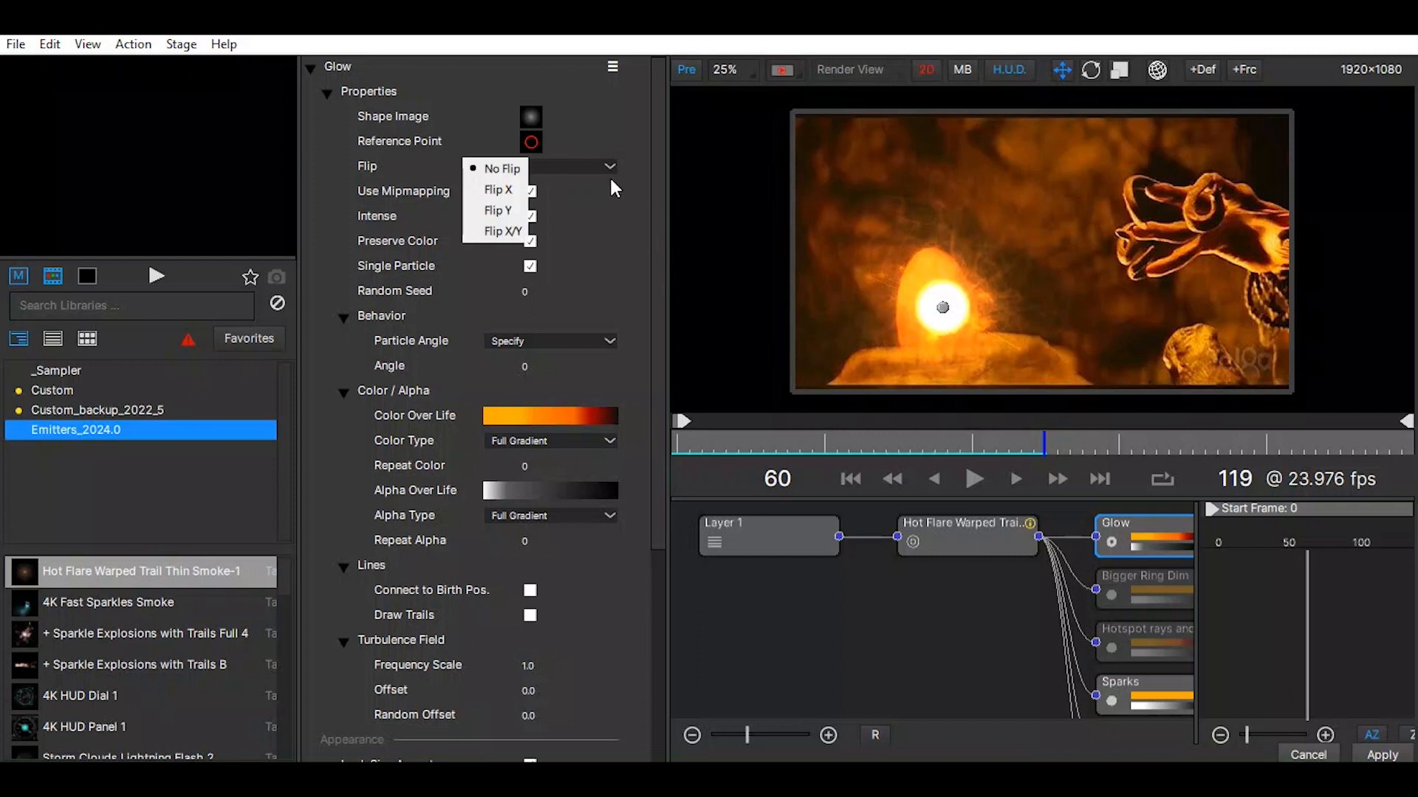
pyautogui.click(619, 126)
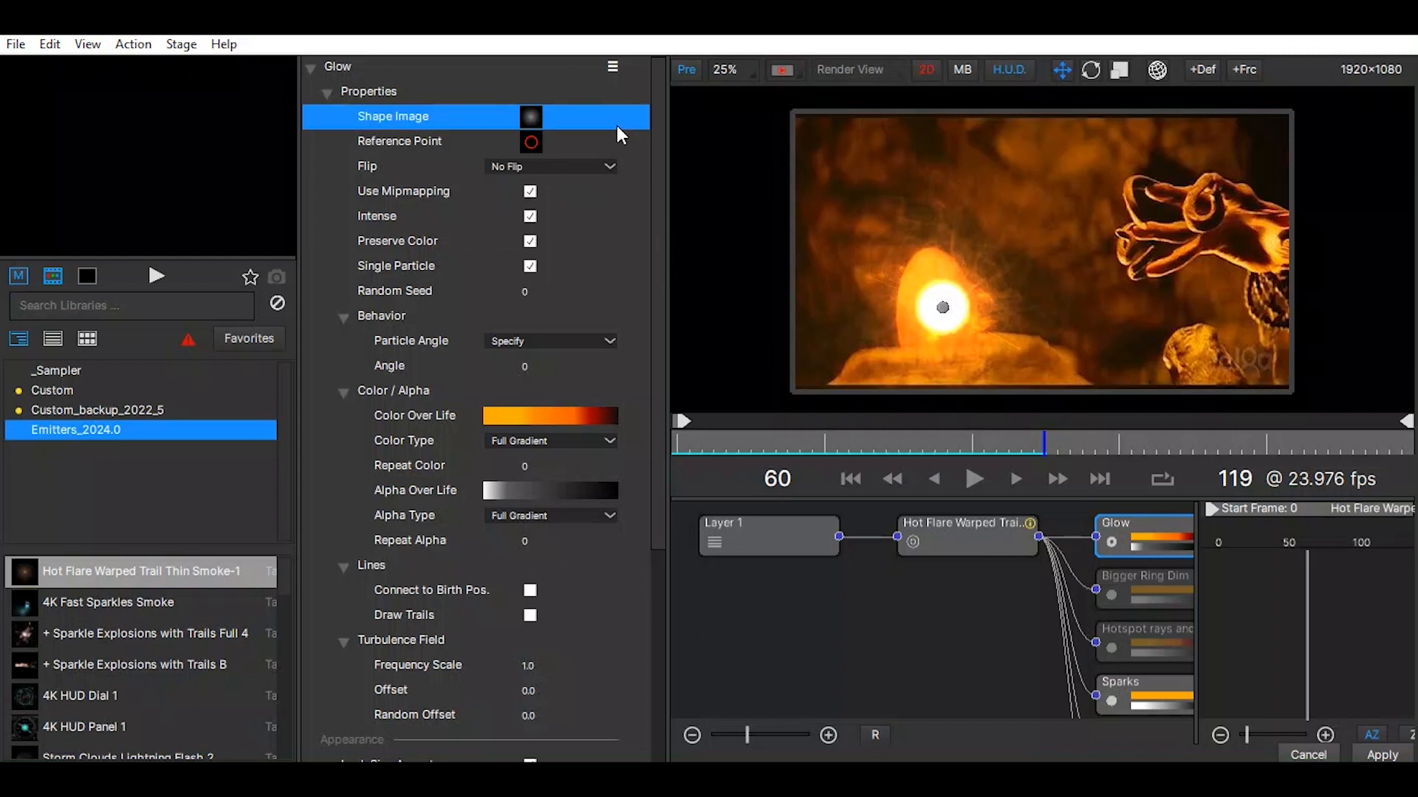
pyautogui.click(532, 118)
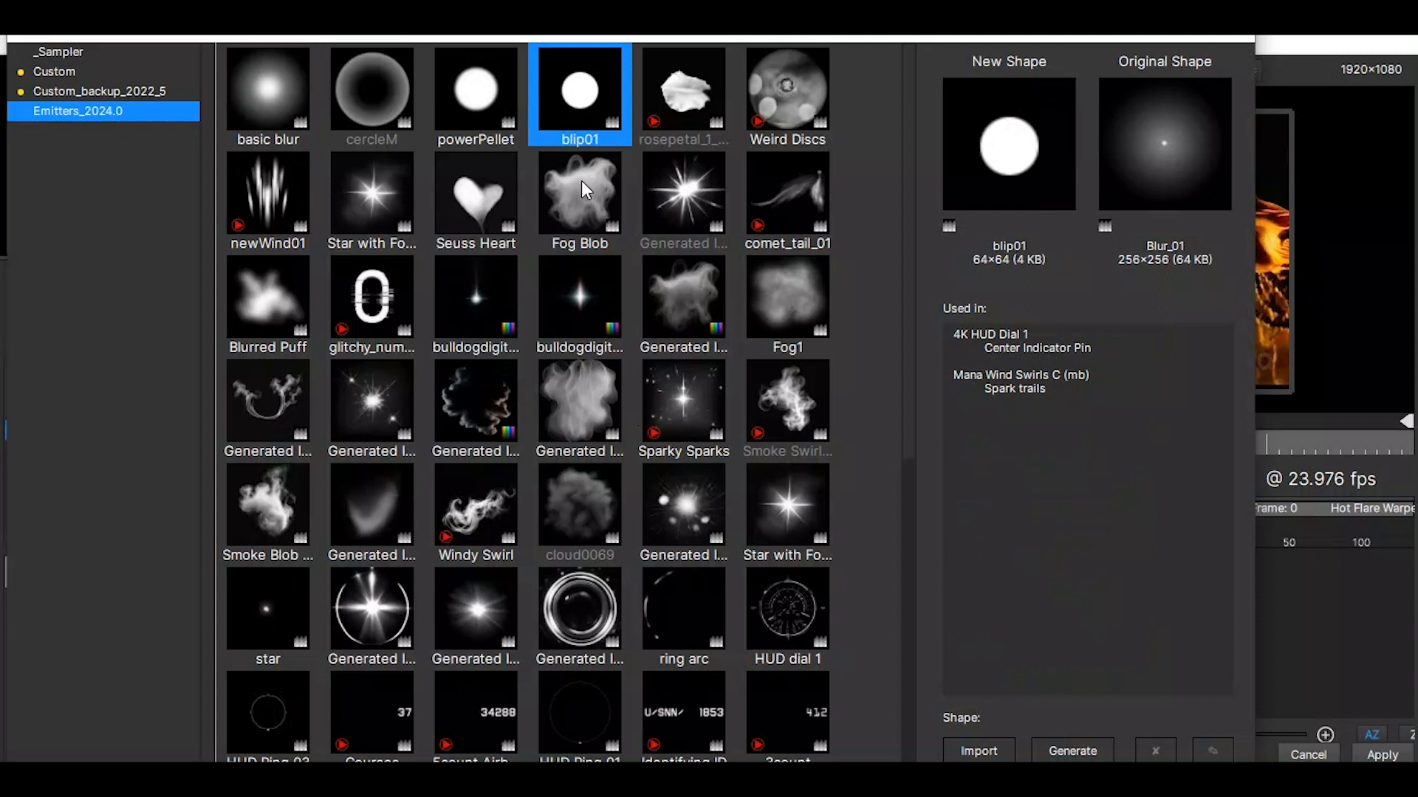
pyautogui.scroll(-10, 644, 517)
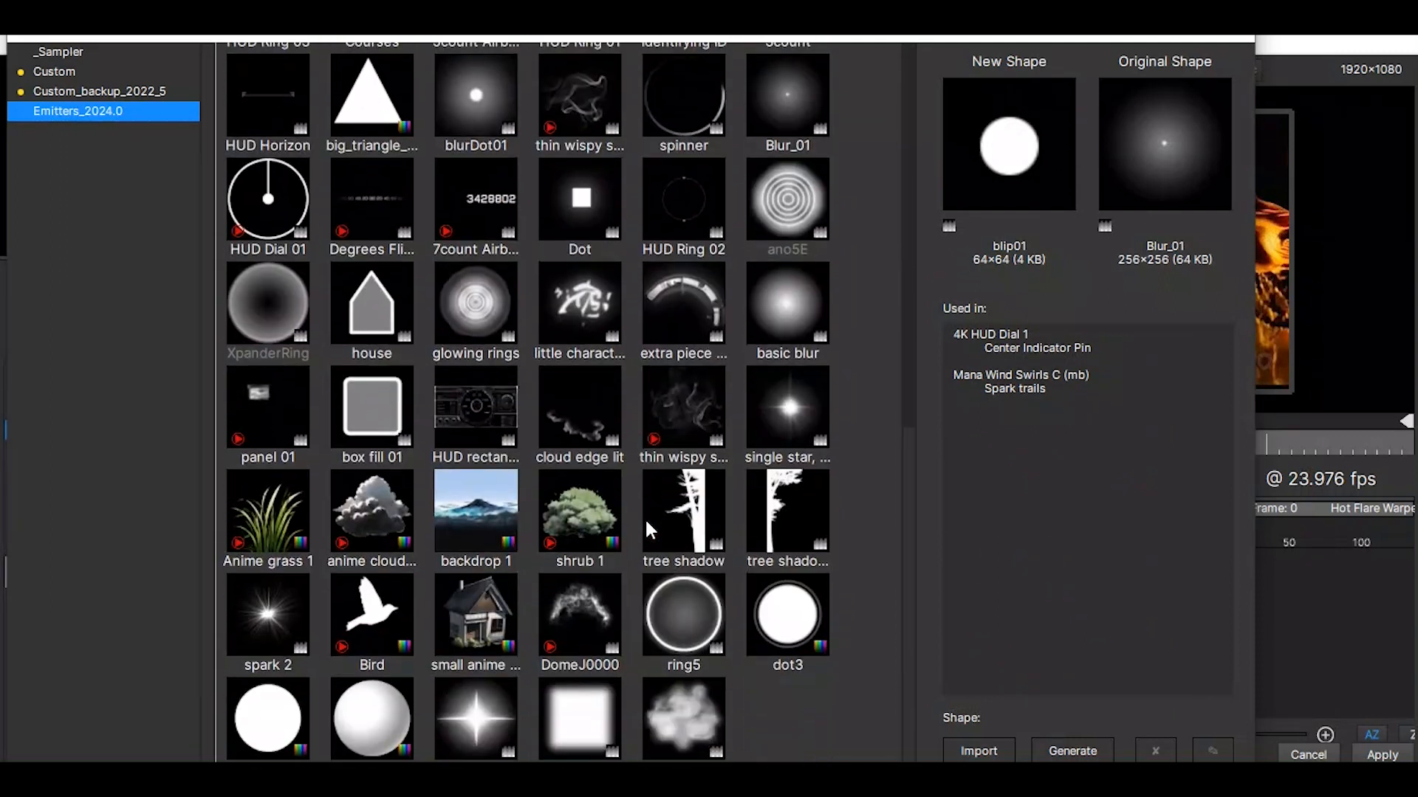
pyautogui.scroll(1, 647, 522)
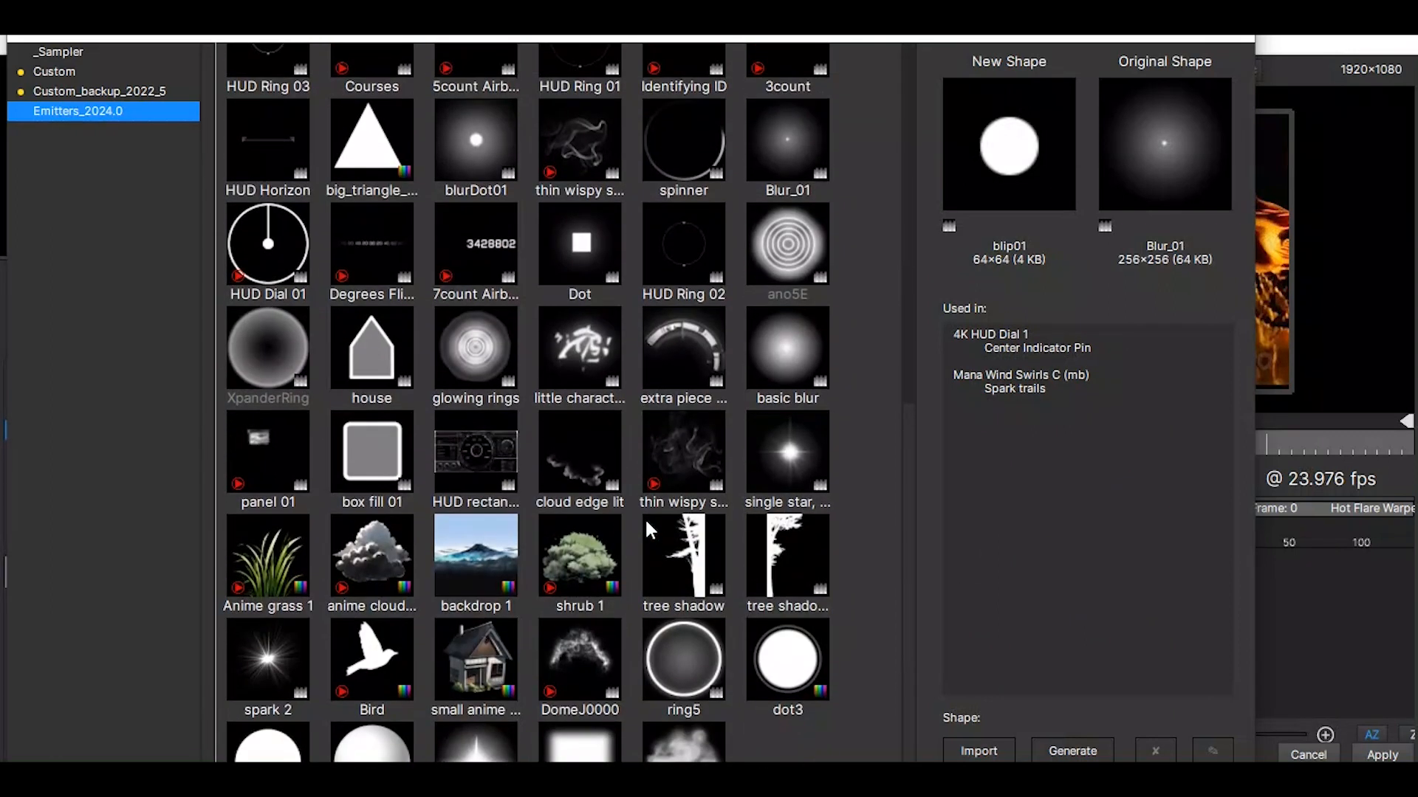
pyautogui.click(691, 752)
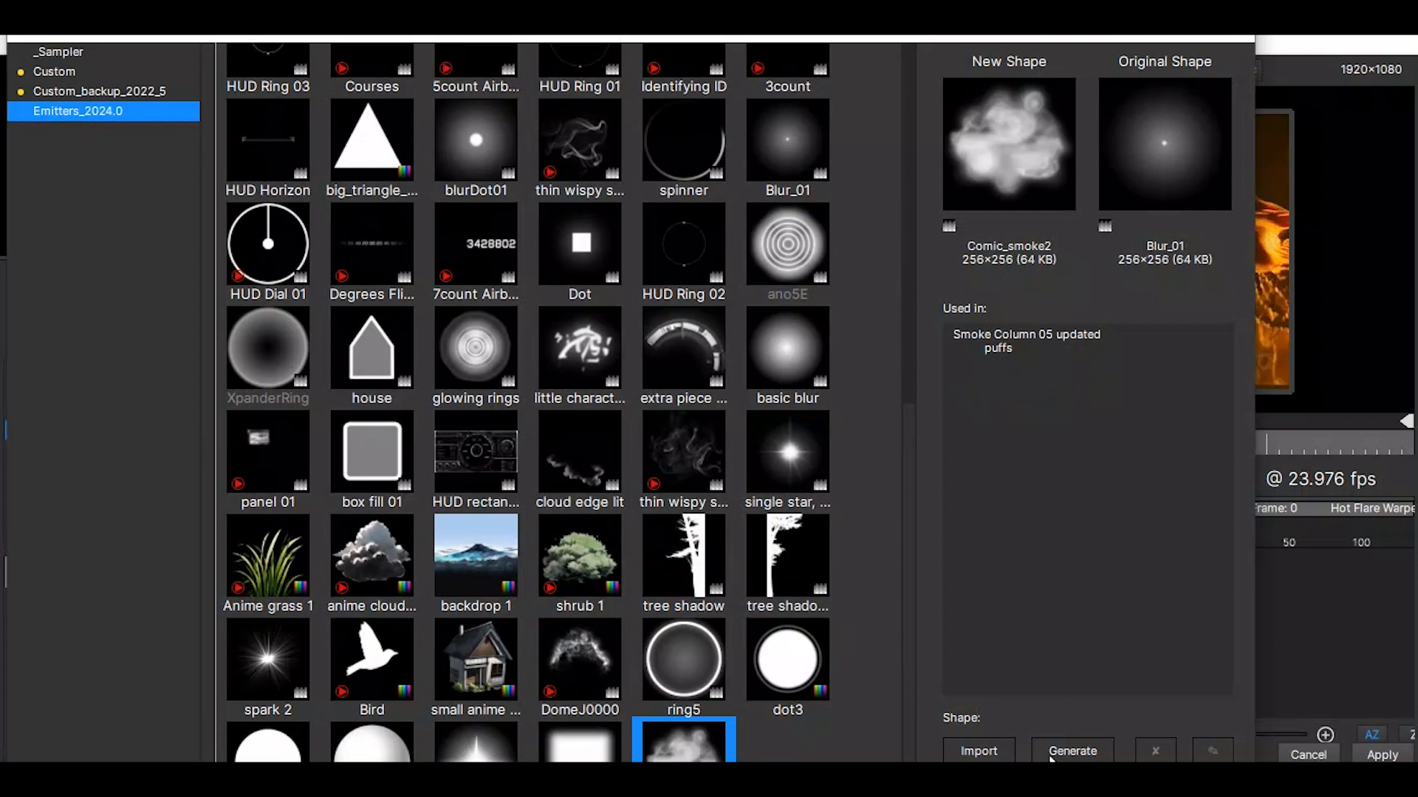
pyautogui.click(1196, 782)
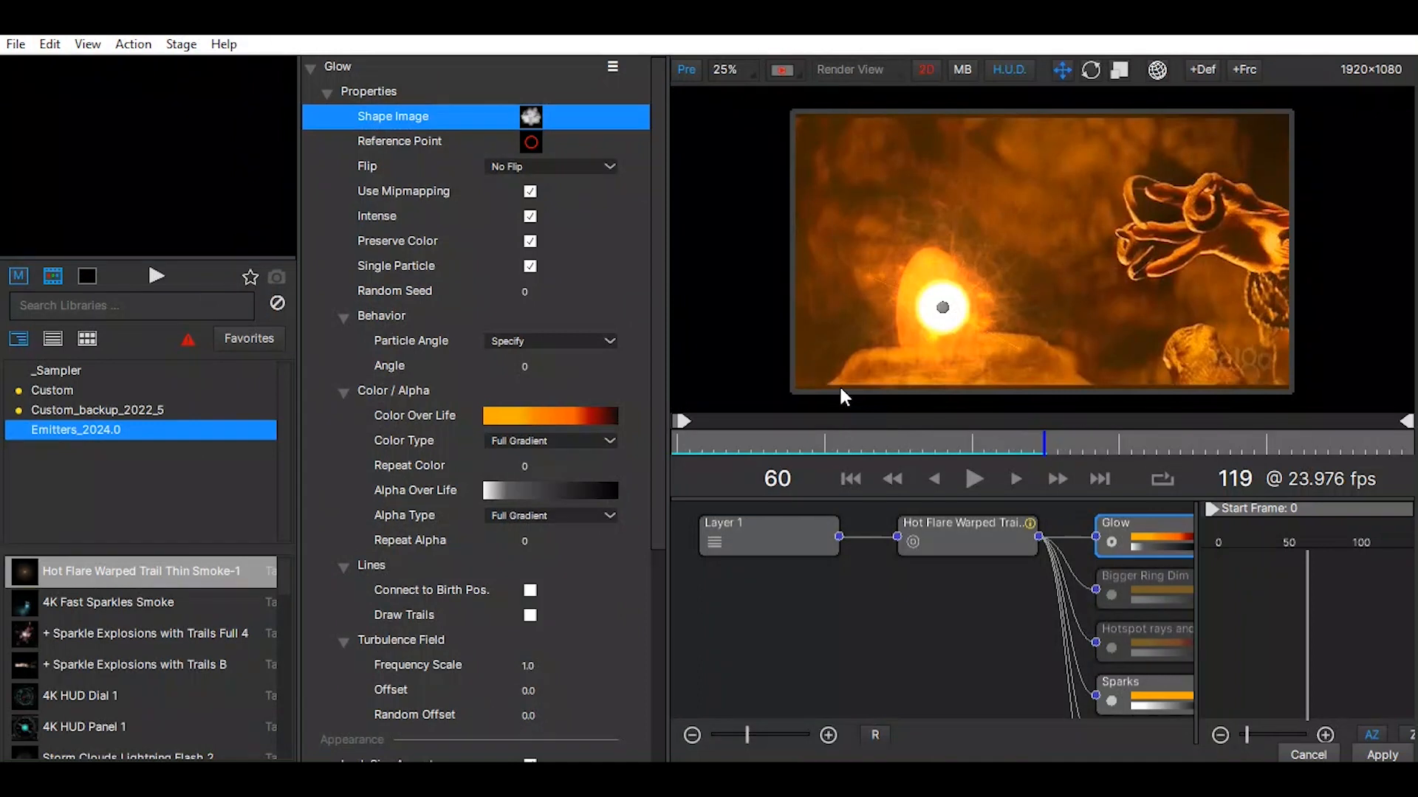
# Step: Try moving the reference point of the Glow particle's shape image off its centre
pyautogui.click(531, 146)
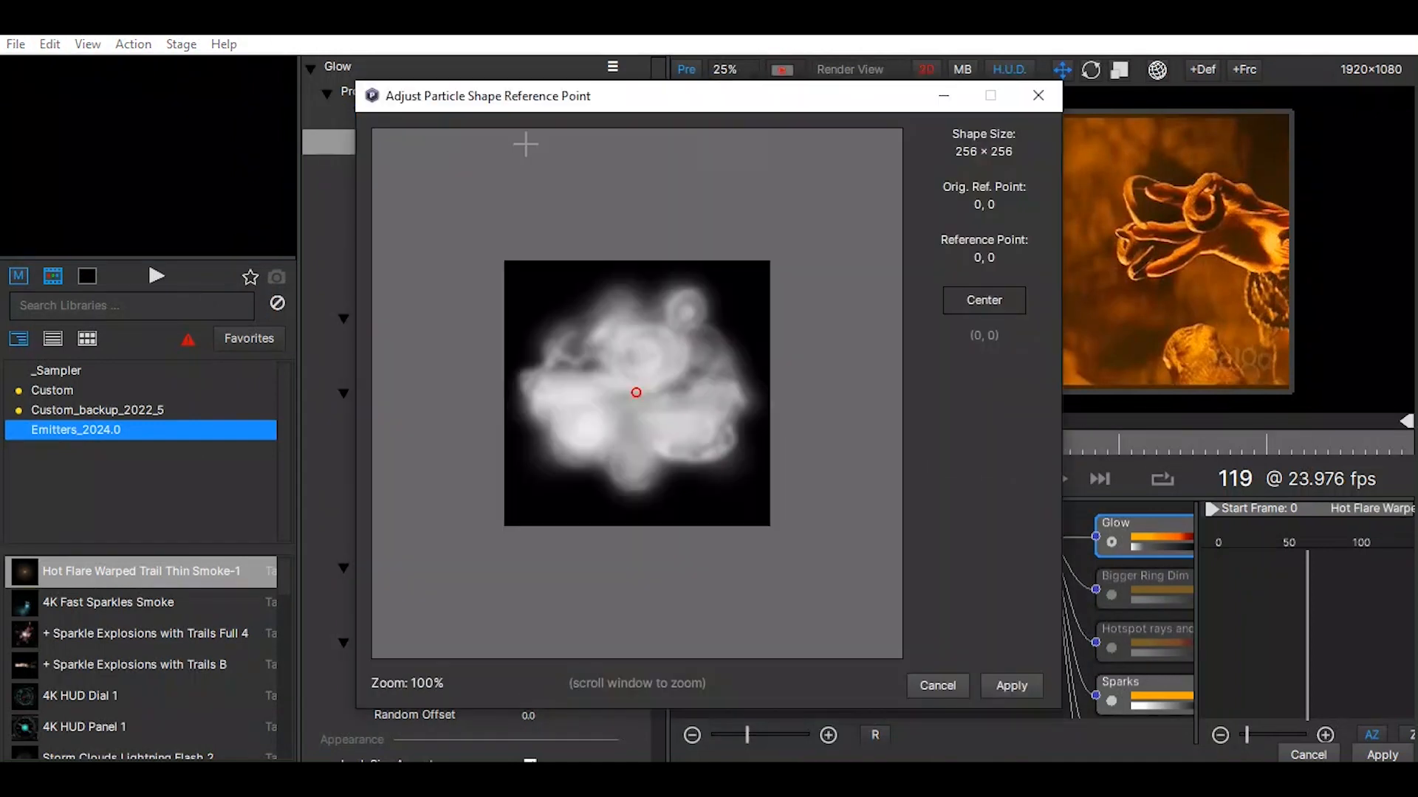
pyautogui.click(636, 392)
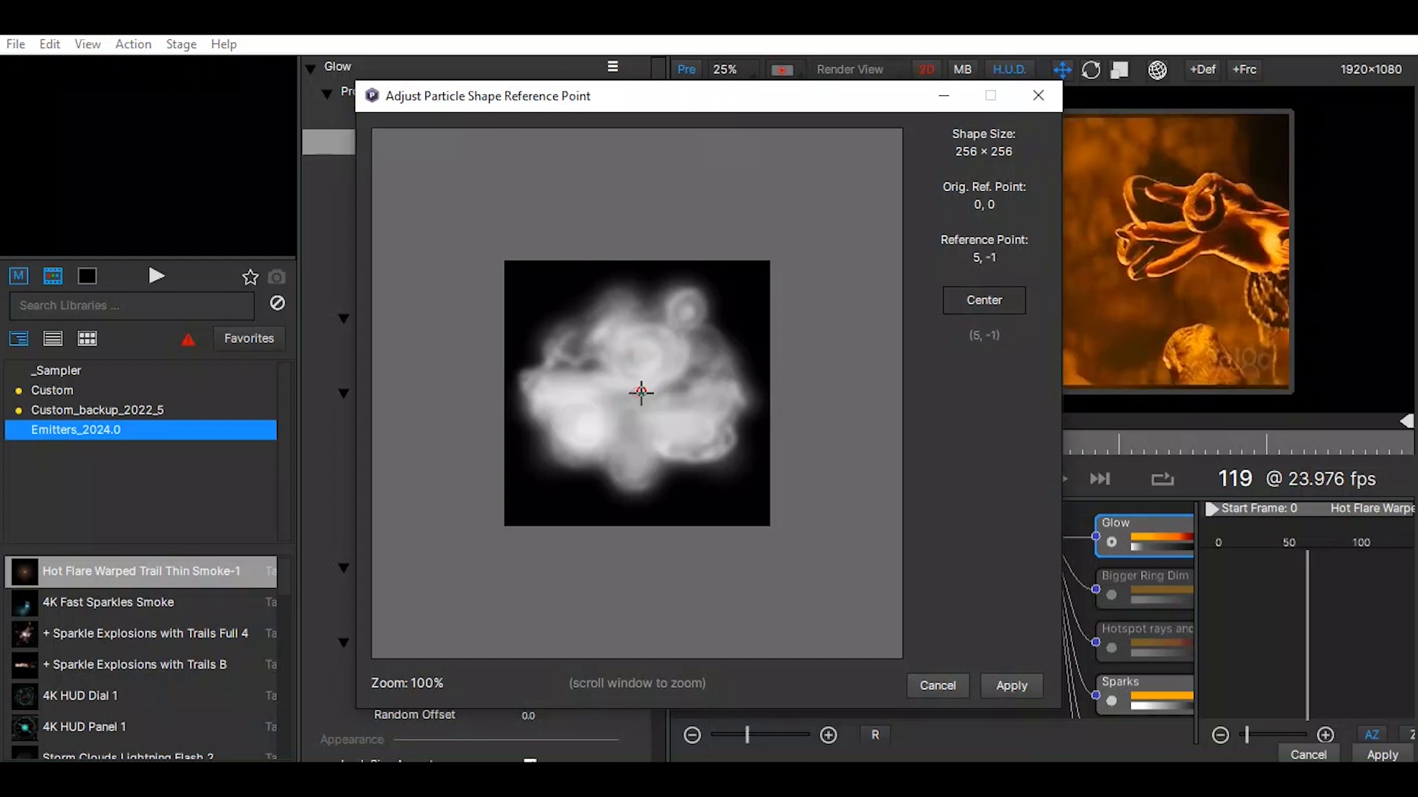
pyautogui.moveTo(636, 392); pyautogui.dragTo(667, 315)
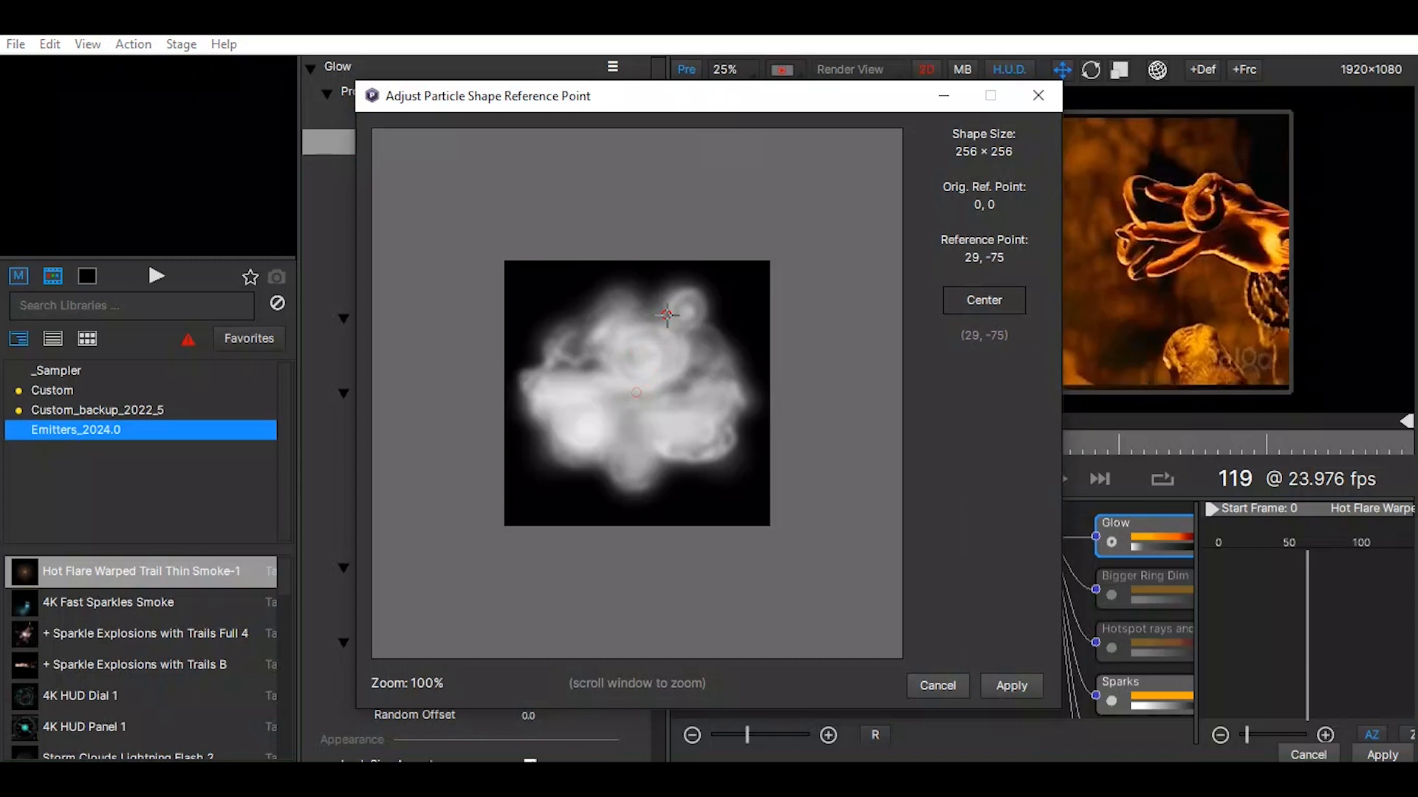
pyautogui.click(684, 393)
pyautogui.click(648, 395)
pyautogui.moveTo(648, 394); pyautogui.dragTo(633, 392)
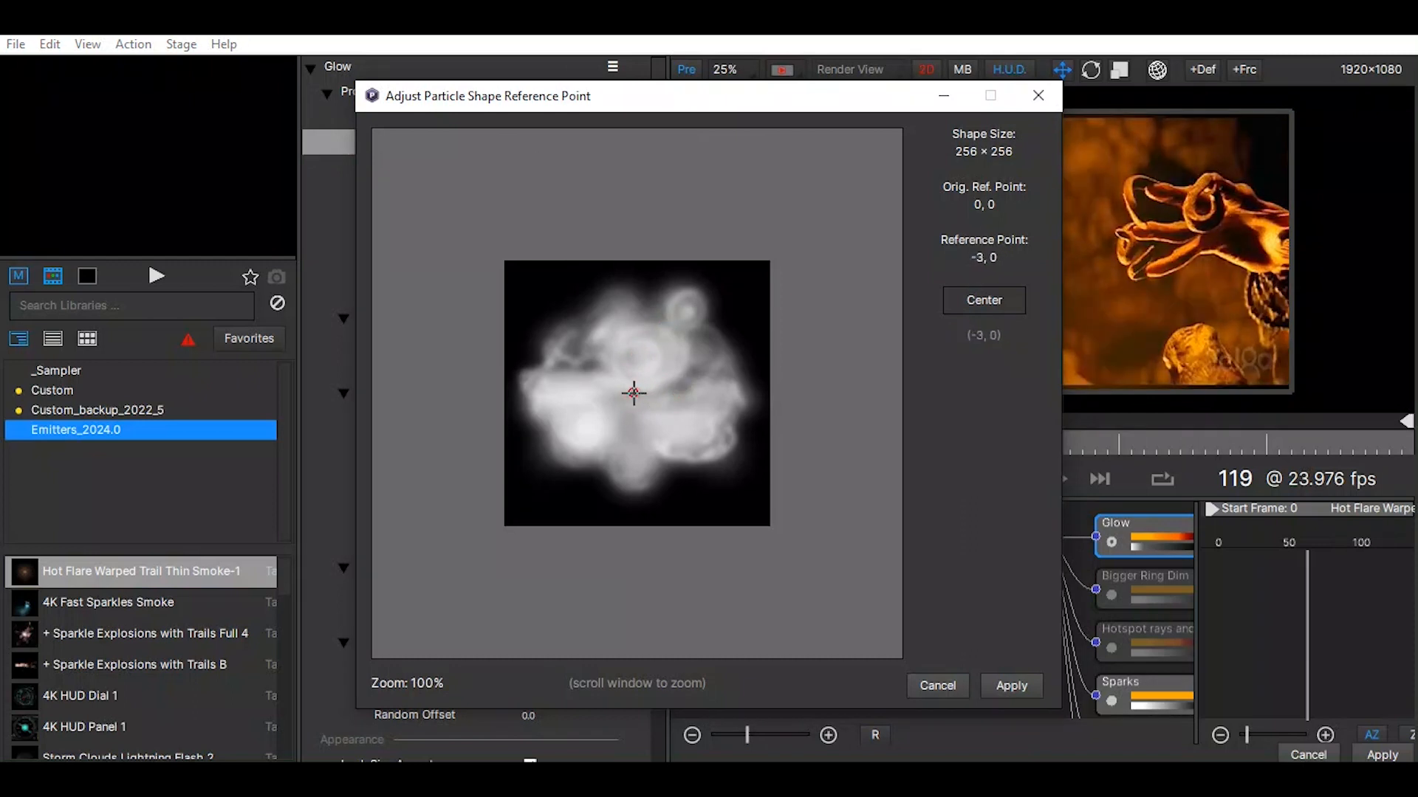
pyautogui.click(924, 689)
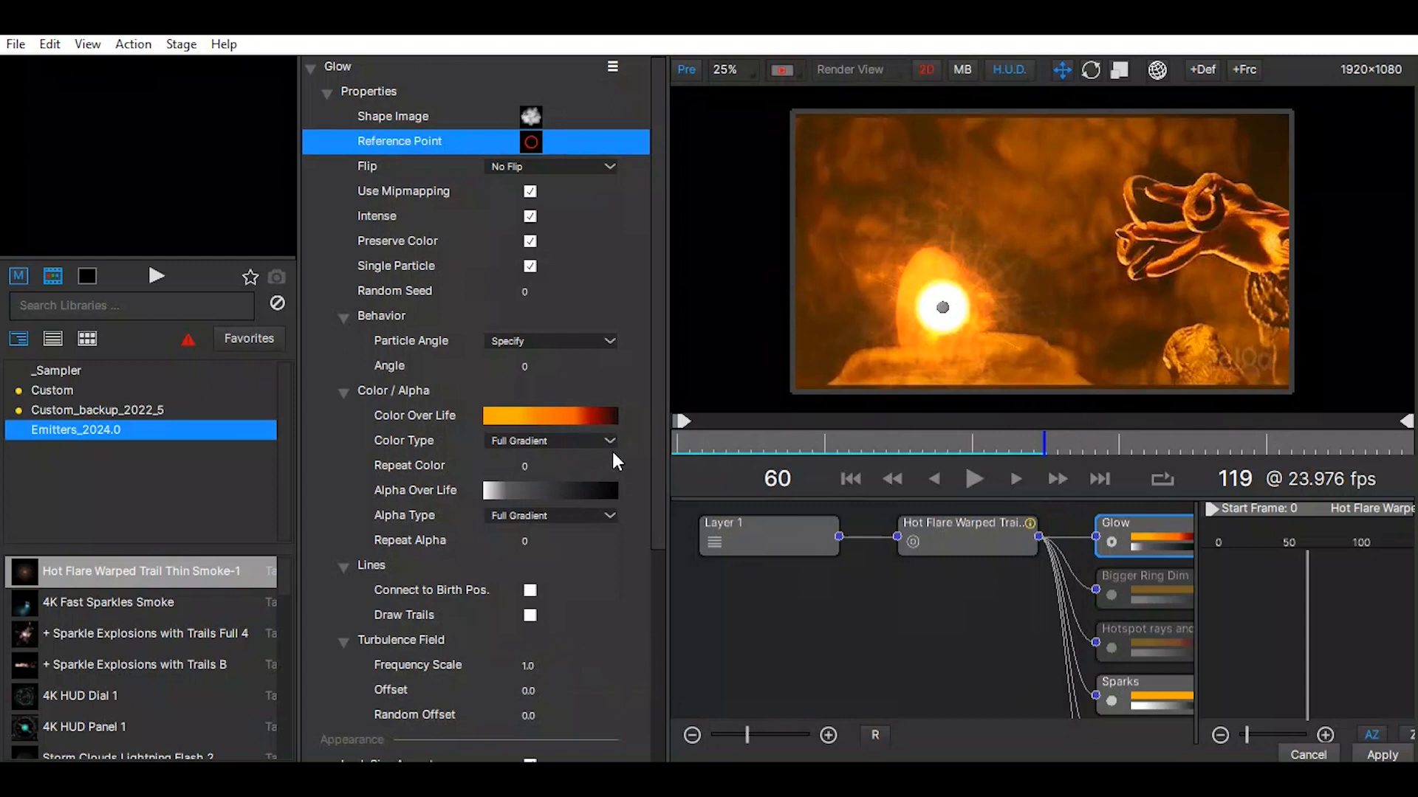
pyautogui.click(543, 165)
pyautogui.click(577, 189)
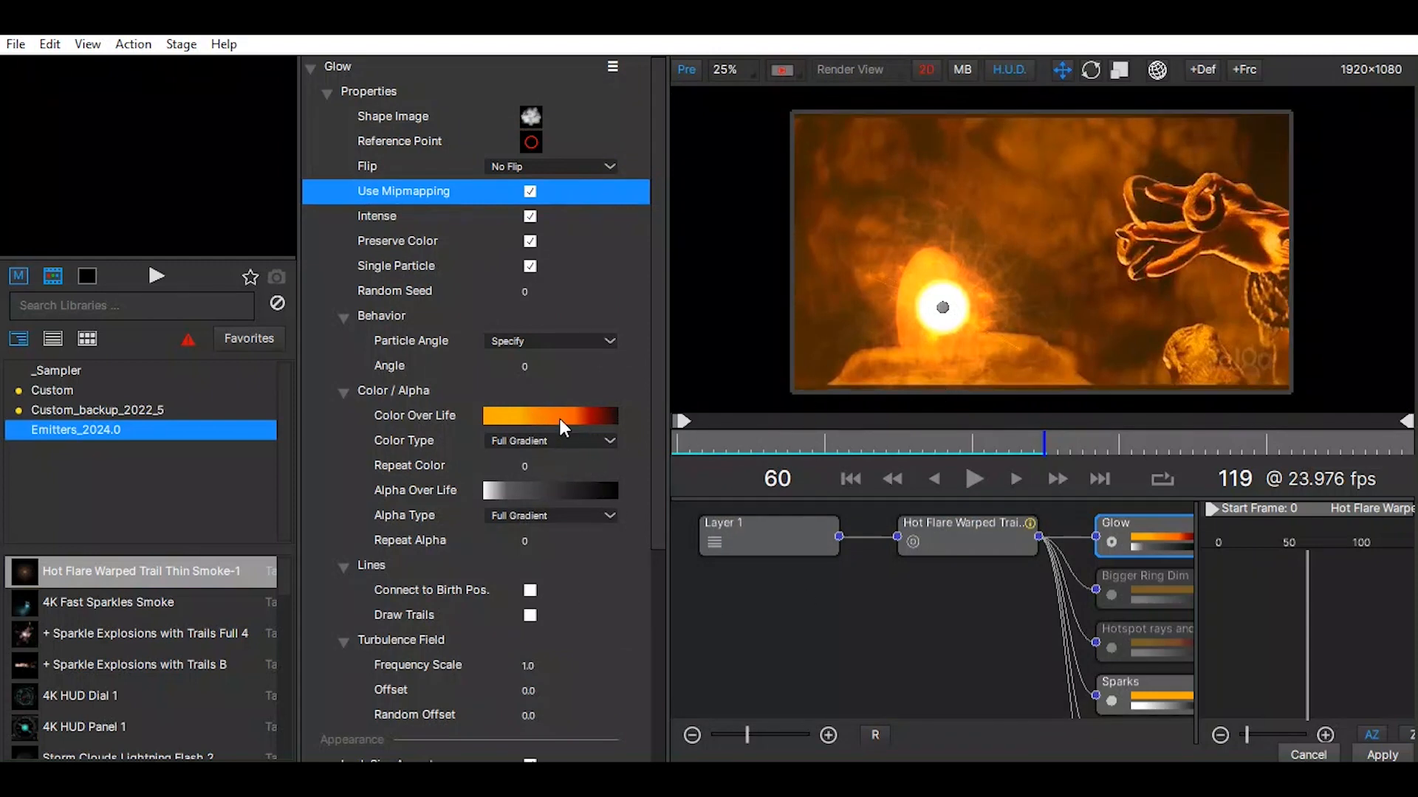
pyautogui.doubleClick(513, 416)
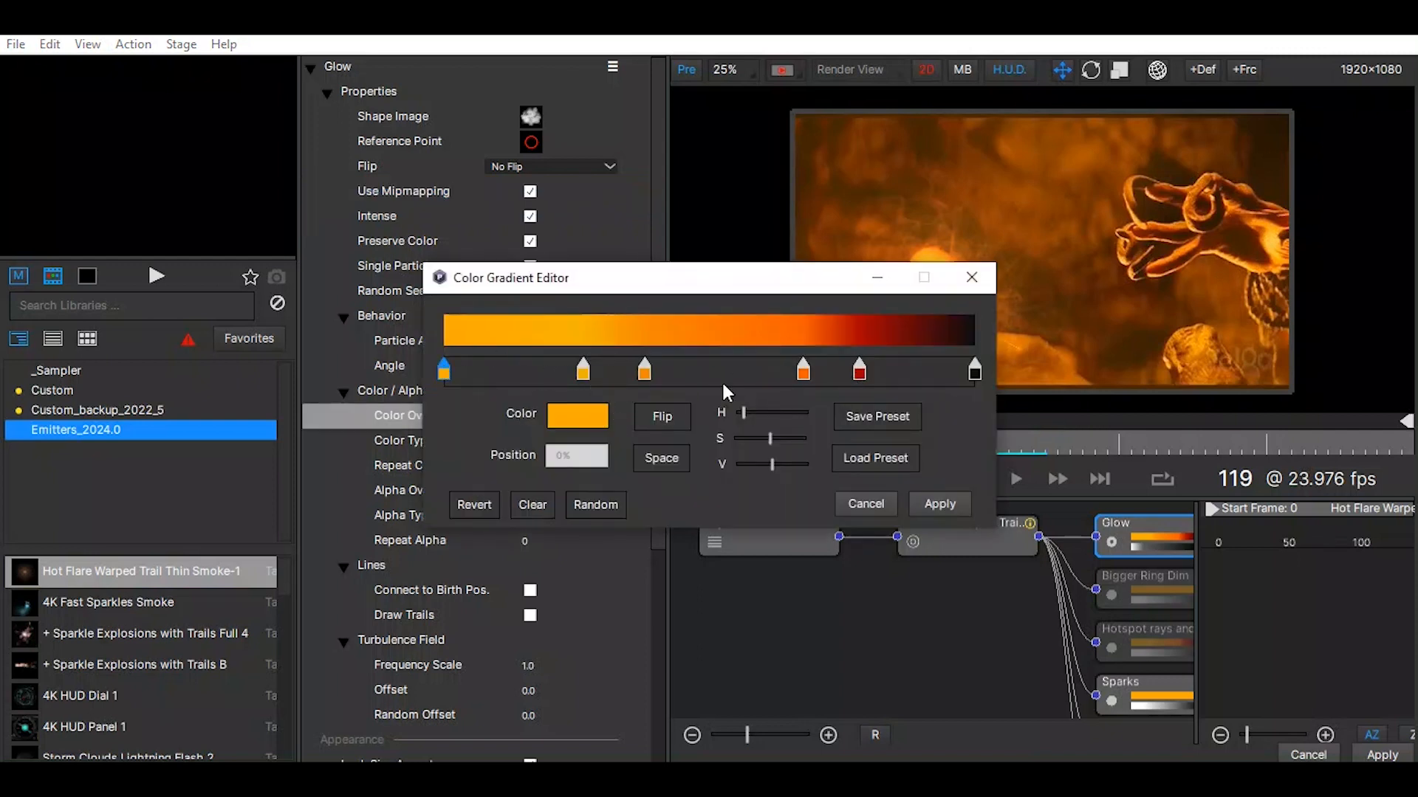
pyautogui.click(972, 277)
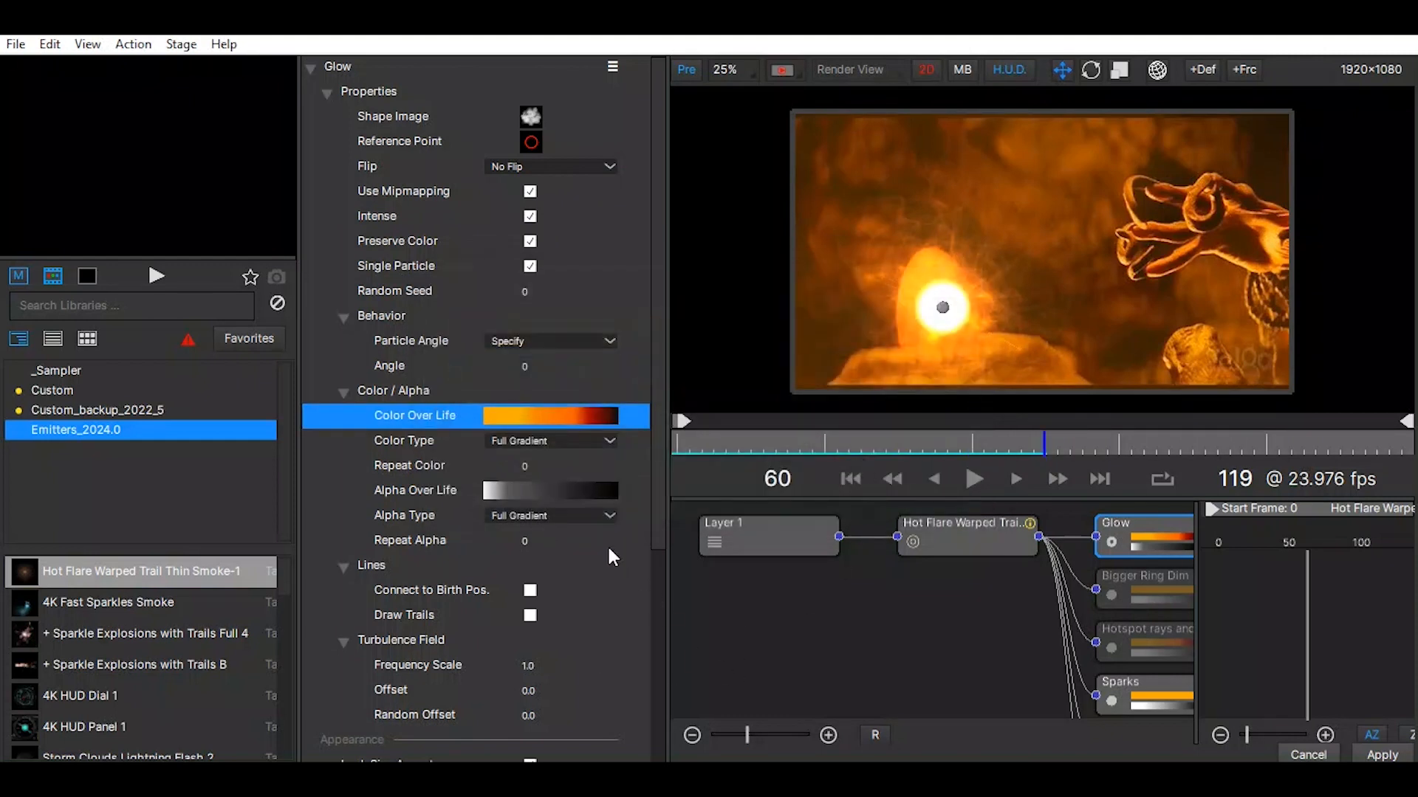
# Step: Try moving the middle marker of the Glow particle's Alpha Over Life gradient to 19% and flipping the gradient
pyautogui.click(564, 492)
pyautogui.moveTo(713, 279); pyautogui.dragTo(411, 194)
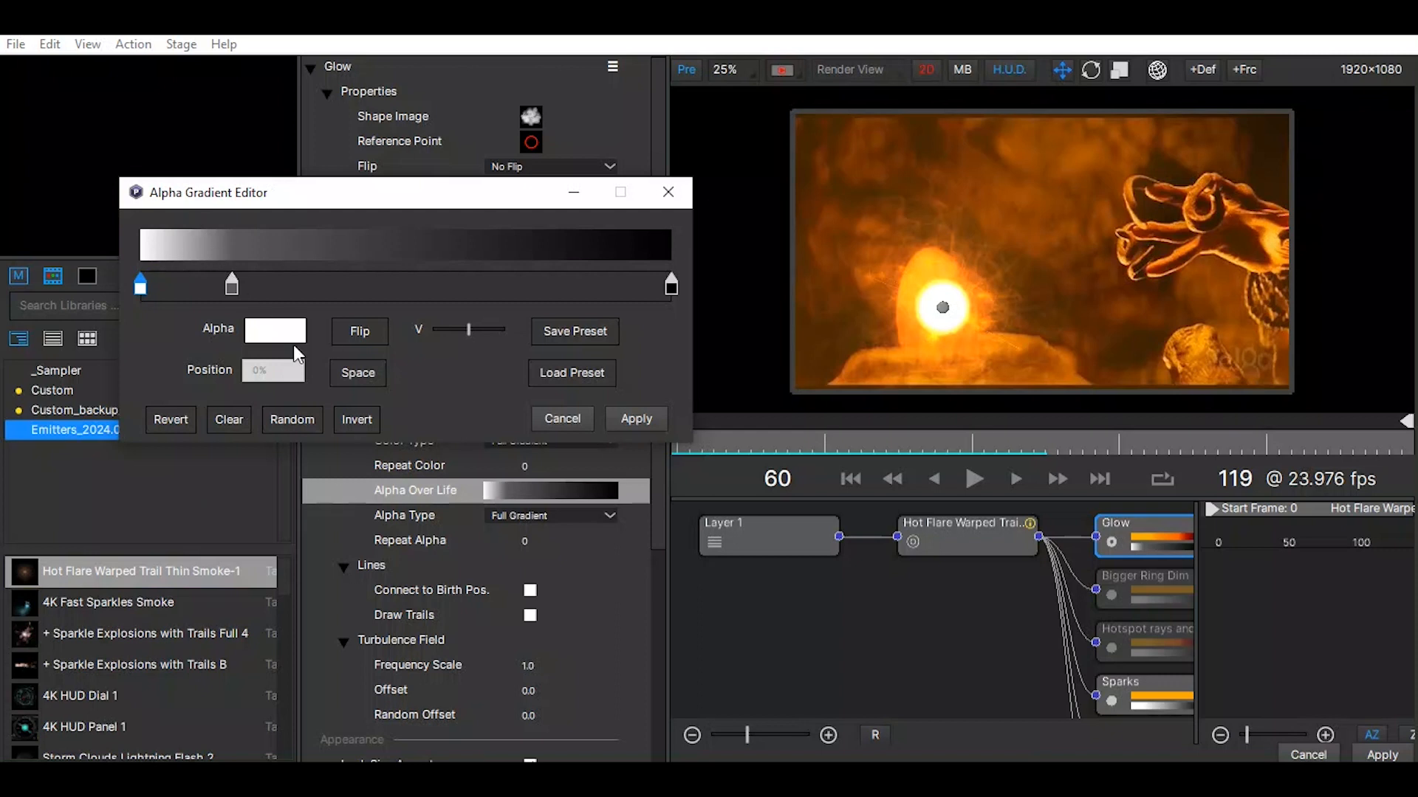
pyautogui.moveTo(232, 285)
pyautogui.mouseDown()
pyautogui.moveTo(322, 293)
pyautogui.moveTo(240, 284)
pyautogui.mouseUp()
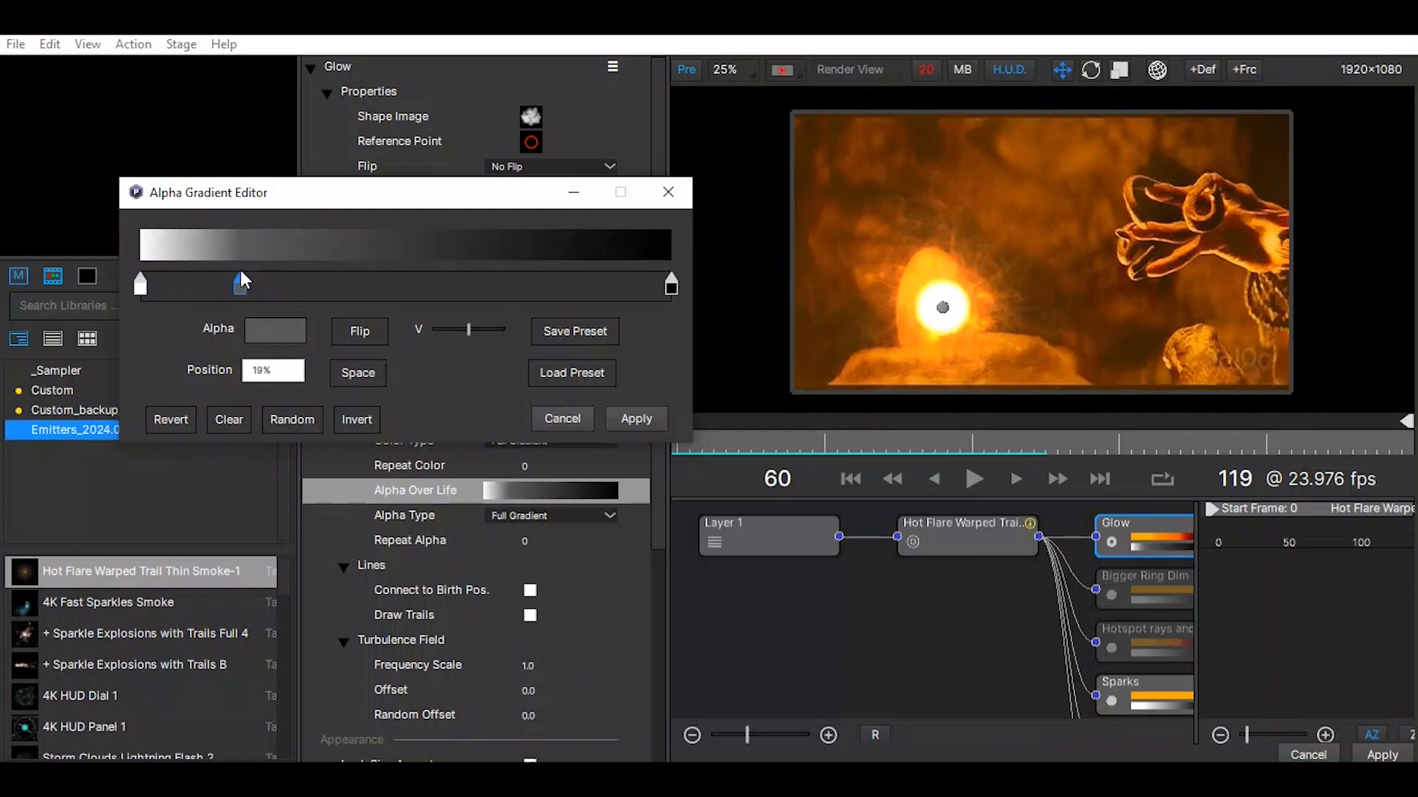
pyautogui.click(369, 333)
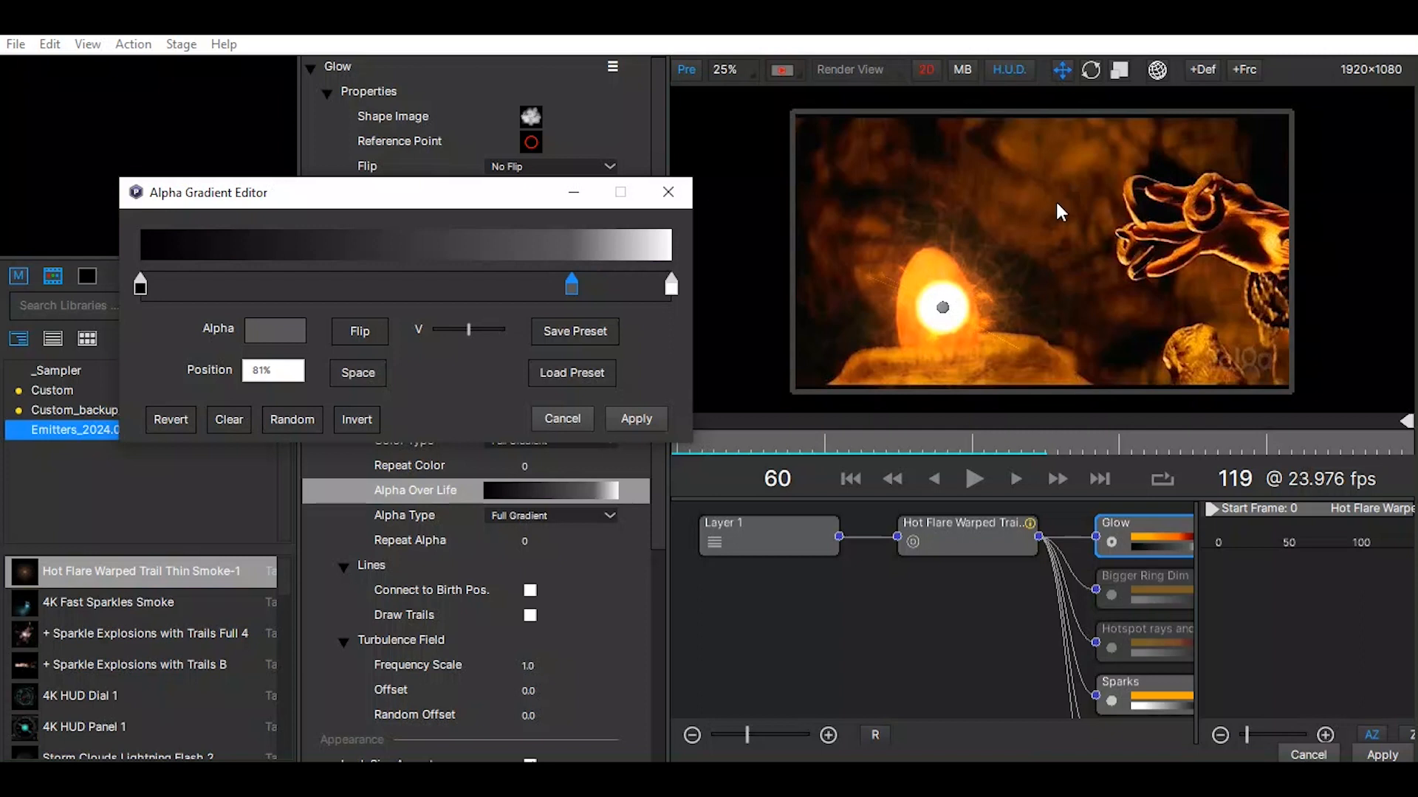
pyautogui.click(370, 337)
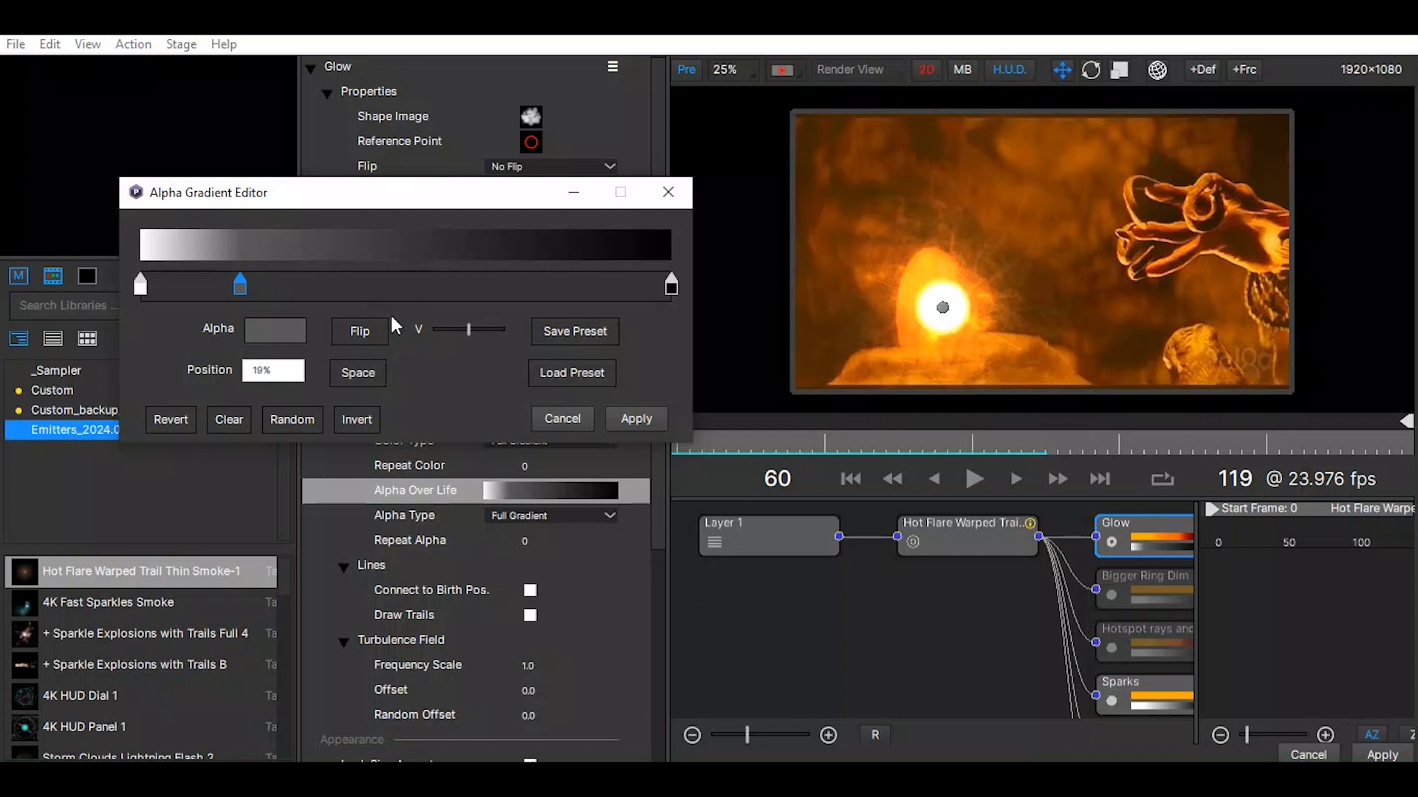
# Step: Try randomizing, inverting and clearing the Glow particle's alpha gradient, and revert it
pyautogui.click(299, 419)
pyautogui.click(357, 419)
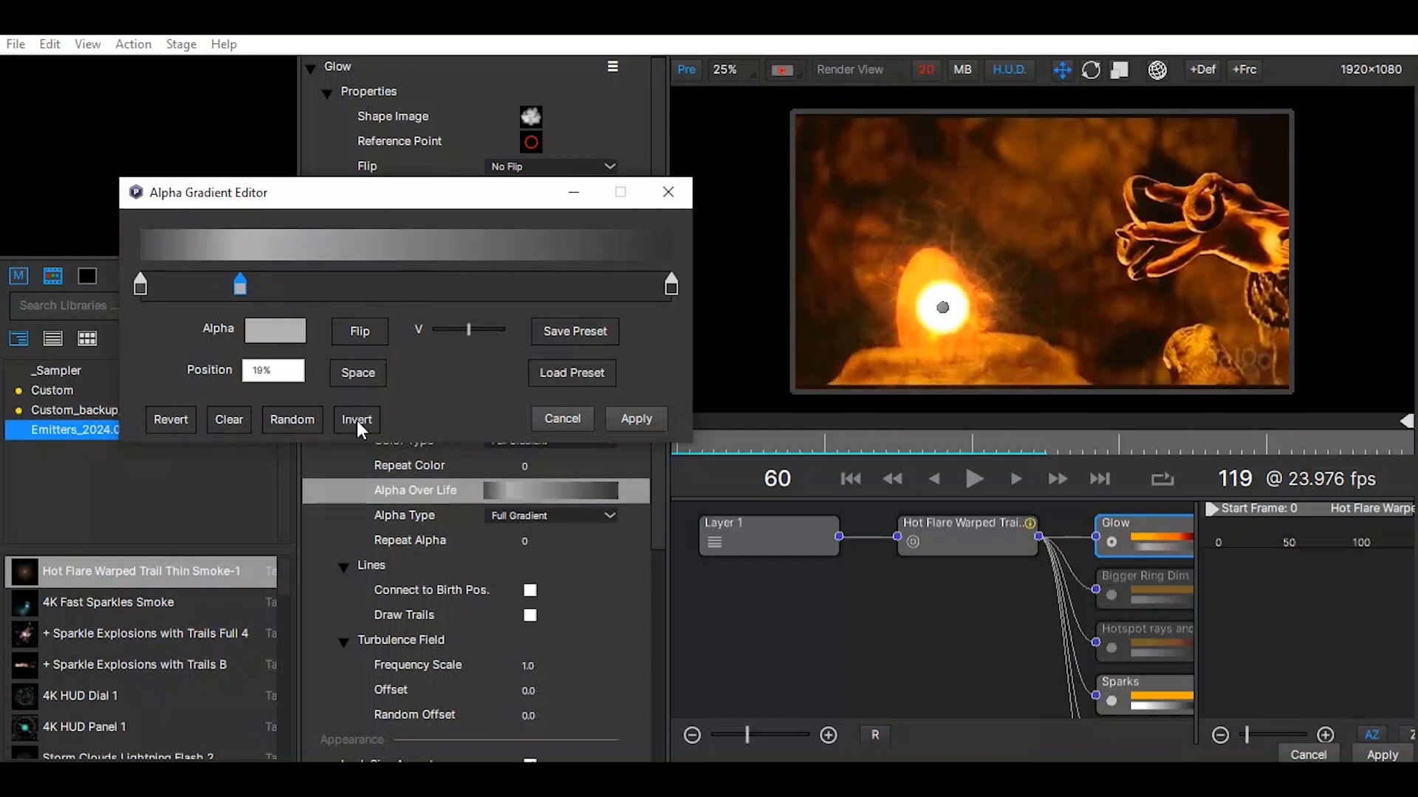
pyautogui.click(308, 420)
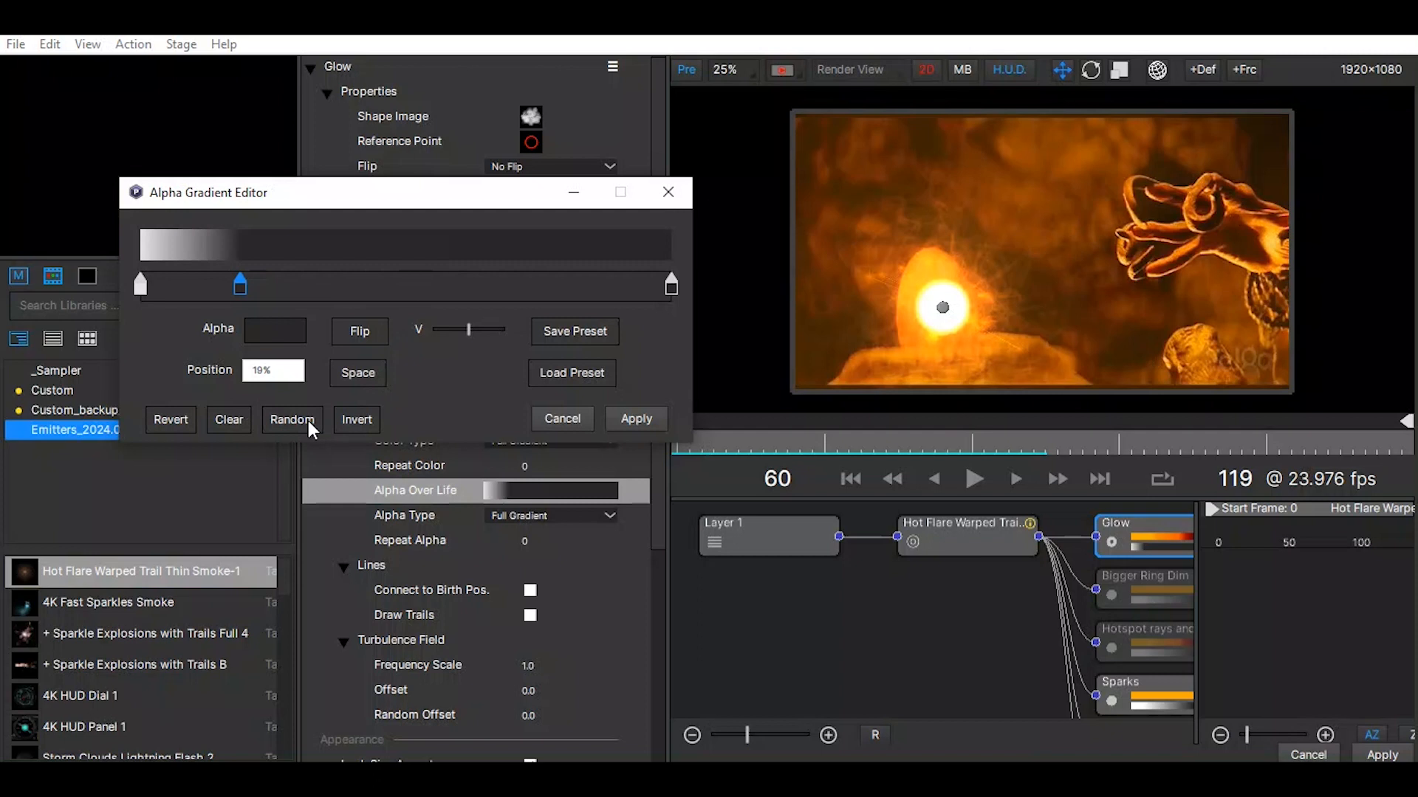
pyautogui.click(227, 418)
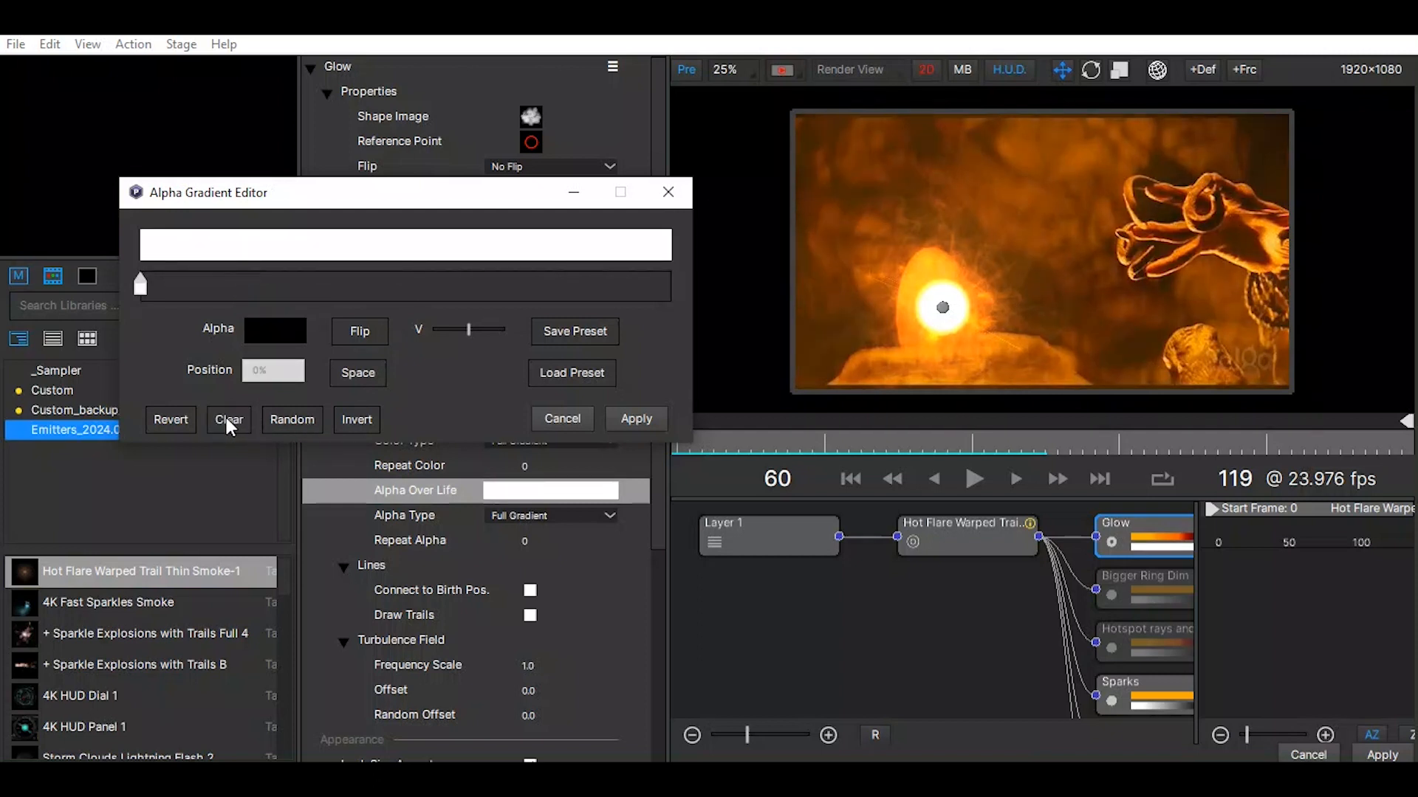
pyautogui.click(182, 422)
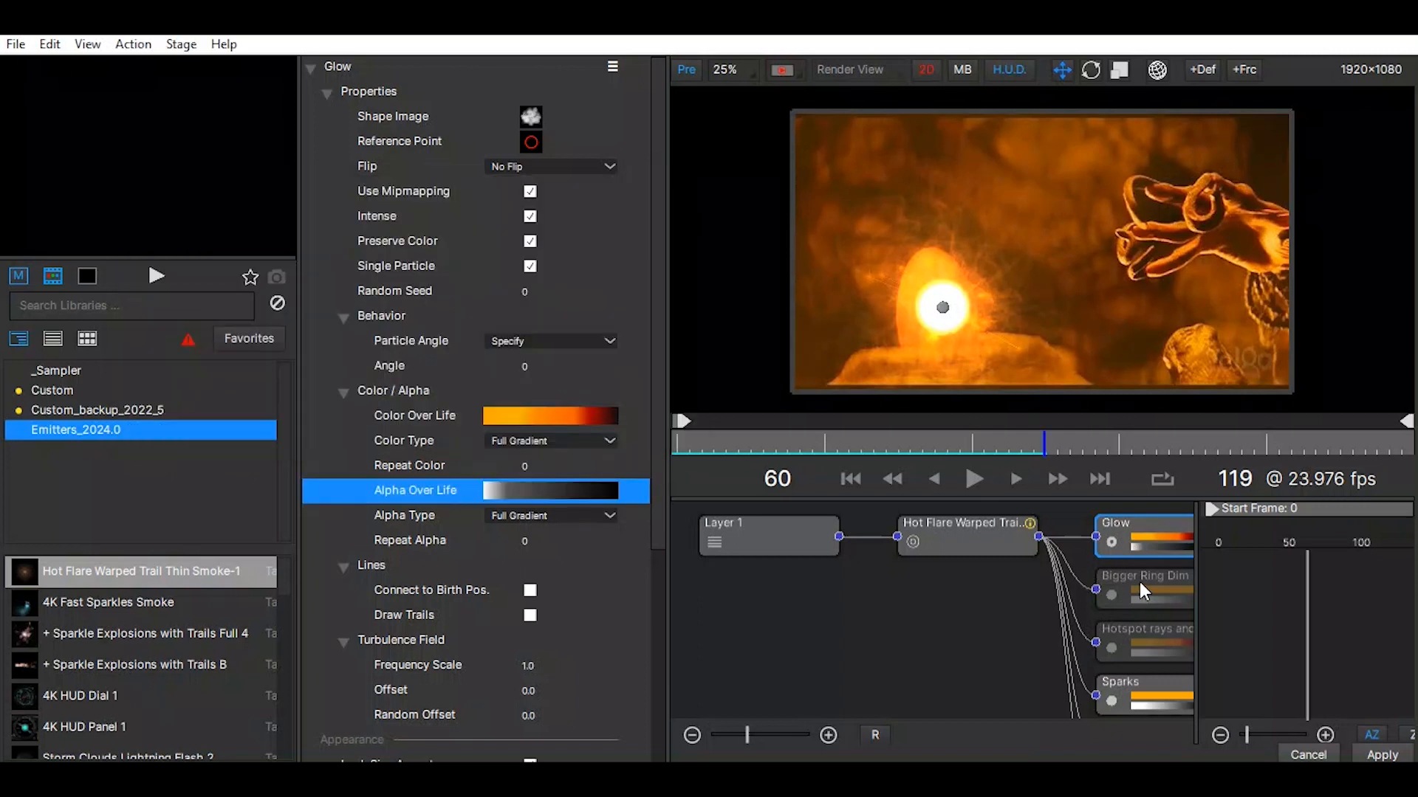
# Step: Set the Sparks particle's Color Over Life gradient to solid orange #ffaa00 and apply it
pyautogui.scroll(-3, 1140, 591)
pyautogui.click(1149, 582)
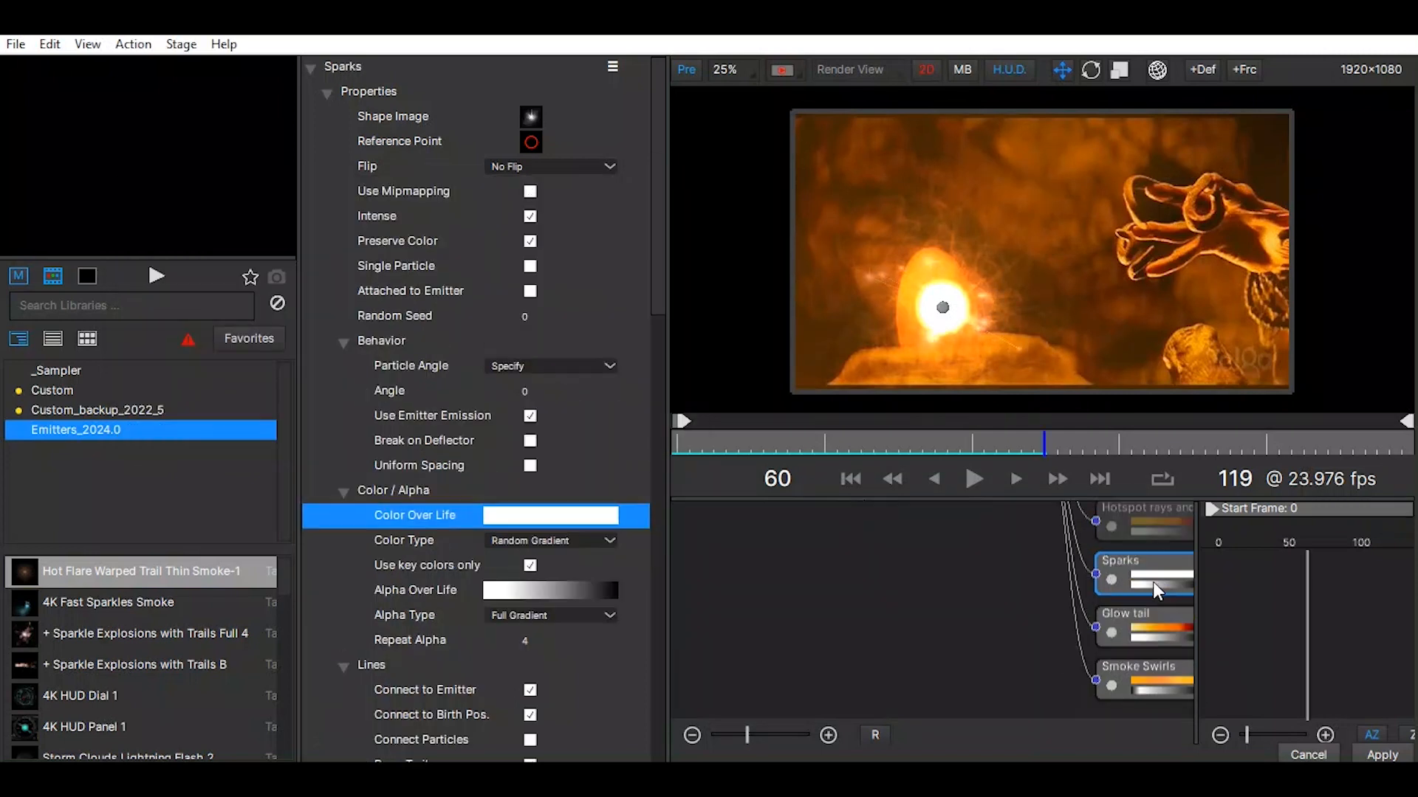
pyautogui.click(576, 521)
pyautogui.click(576, 416)
pyautogui.click(607, 302)
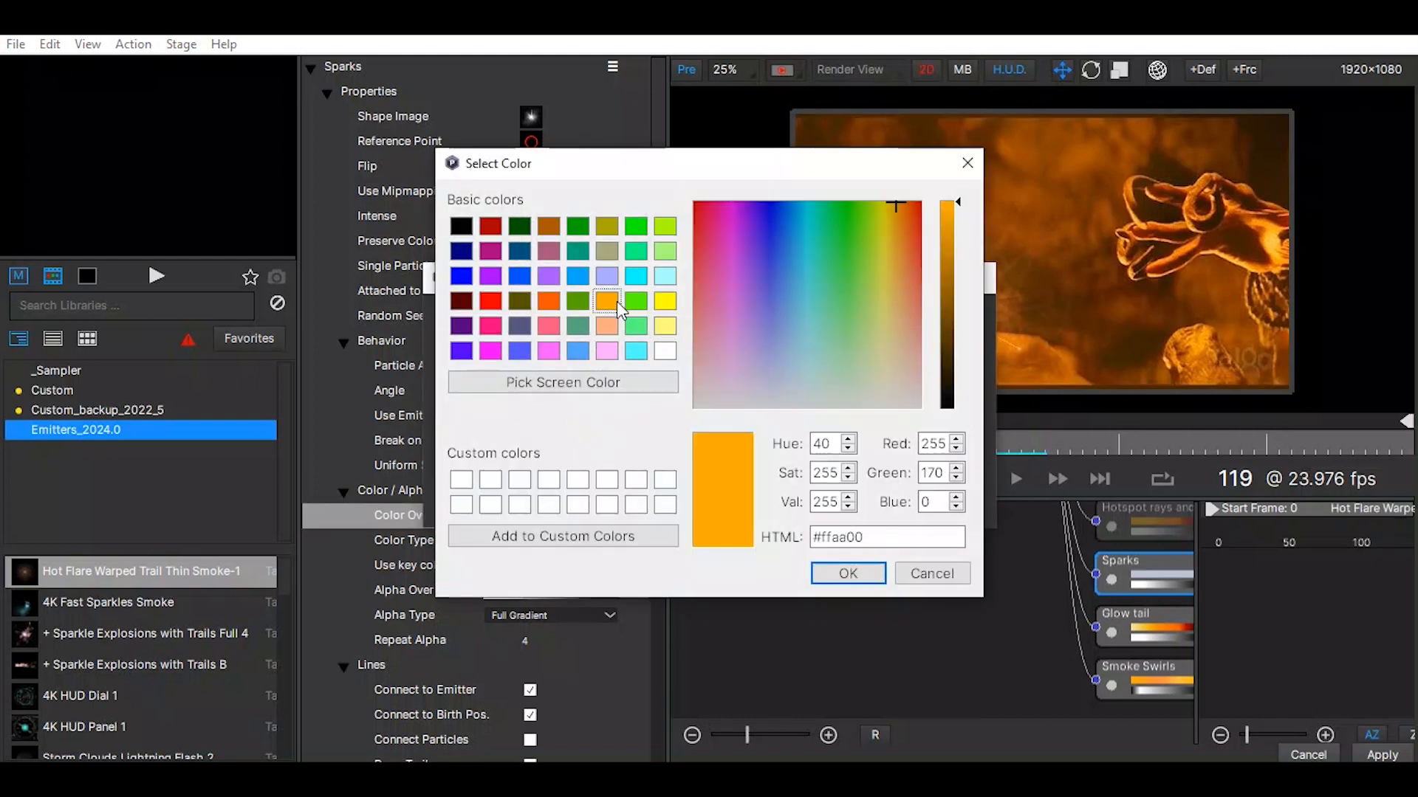
pyautogui.click(827, 567)
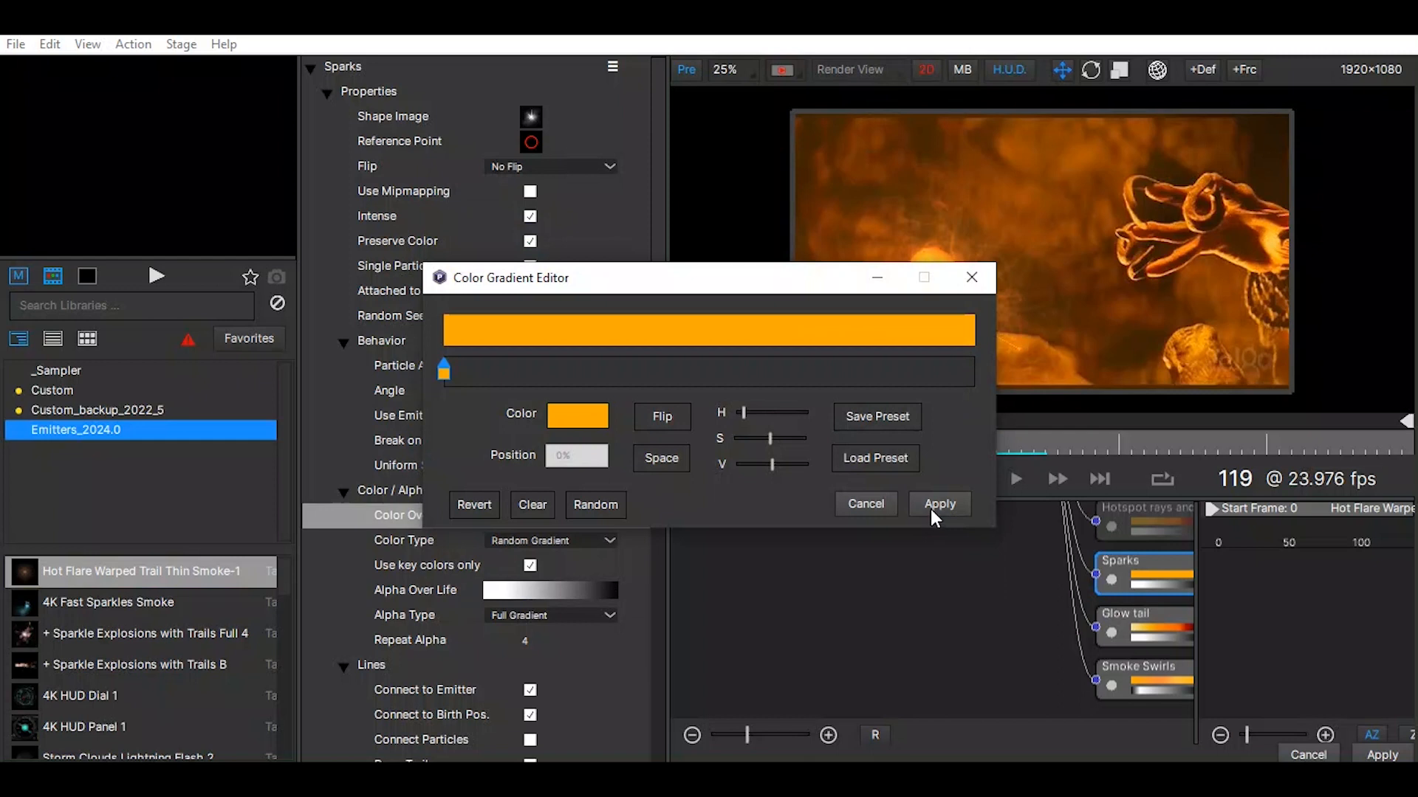
pyautogui.click(934, 504)
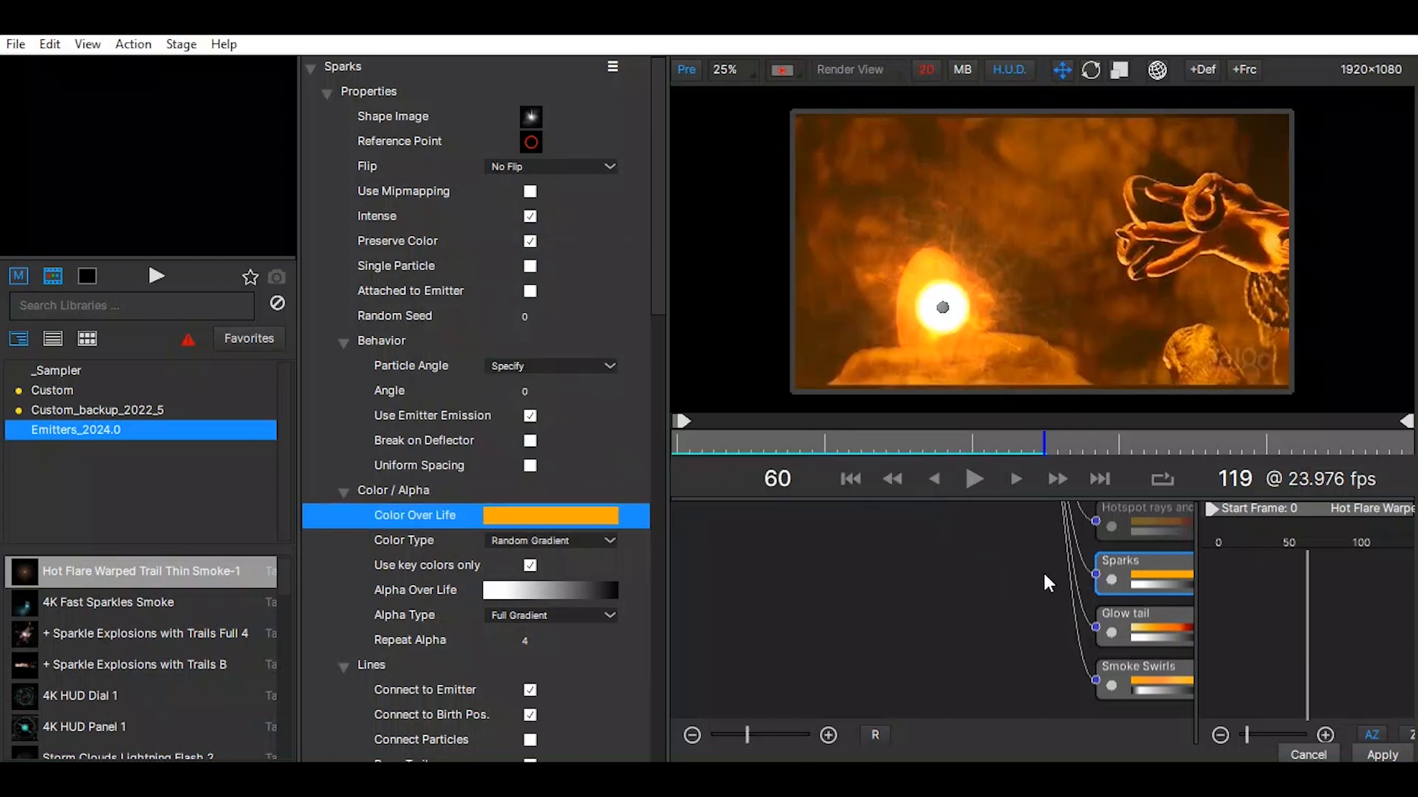
# Step: Replace the Smoke Swirls particle's shape image with Windy Swirl from the Emitters_2024.0 library
pyautogui.click(1159, 621)
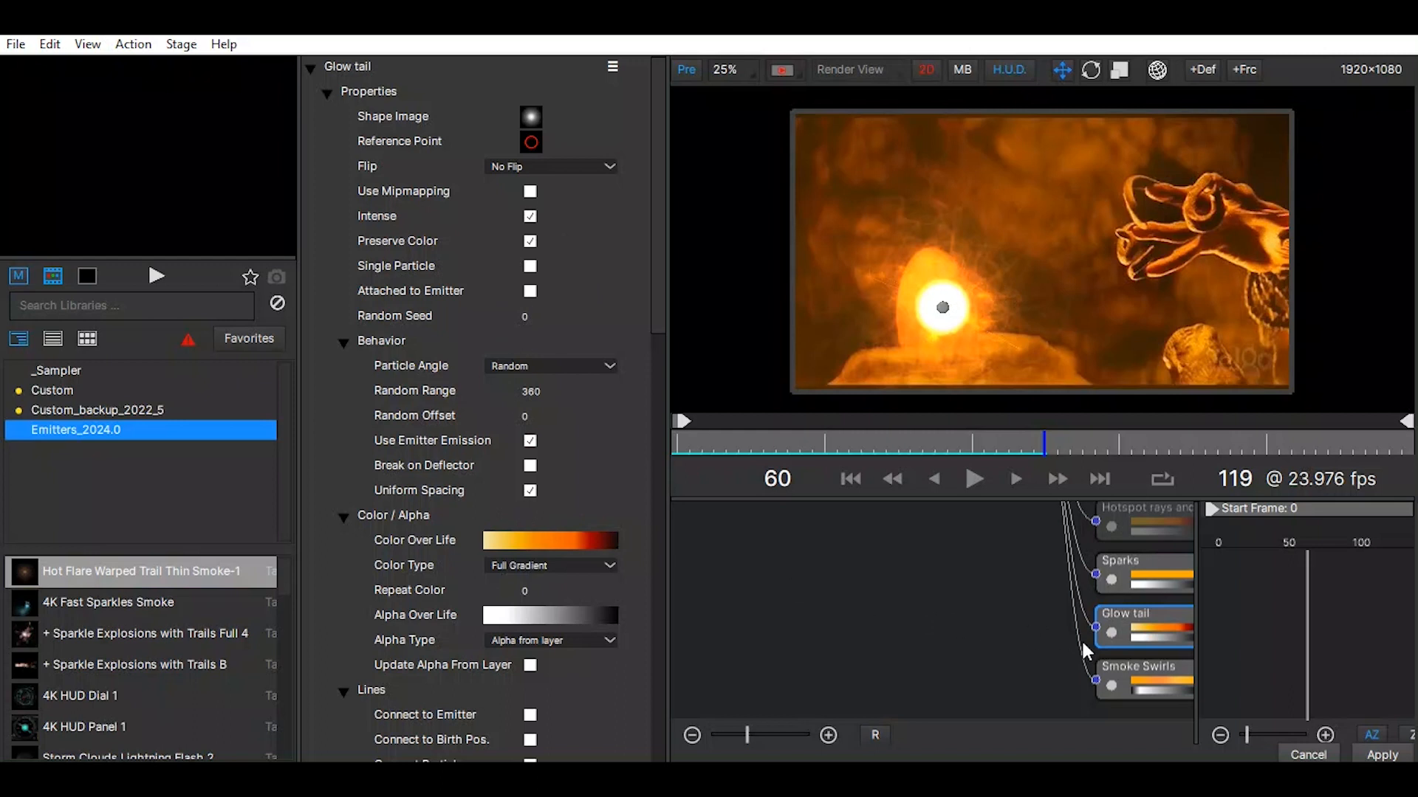
pyautogui.click(1141, 672)
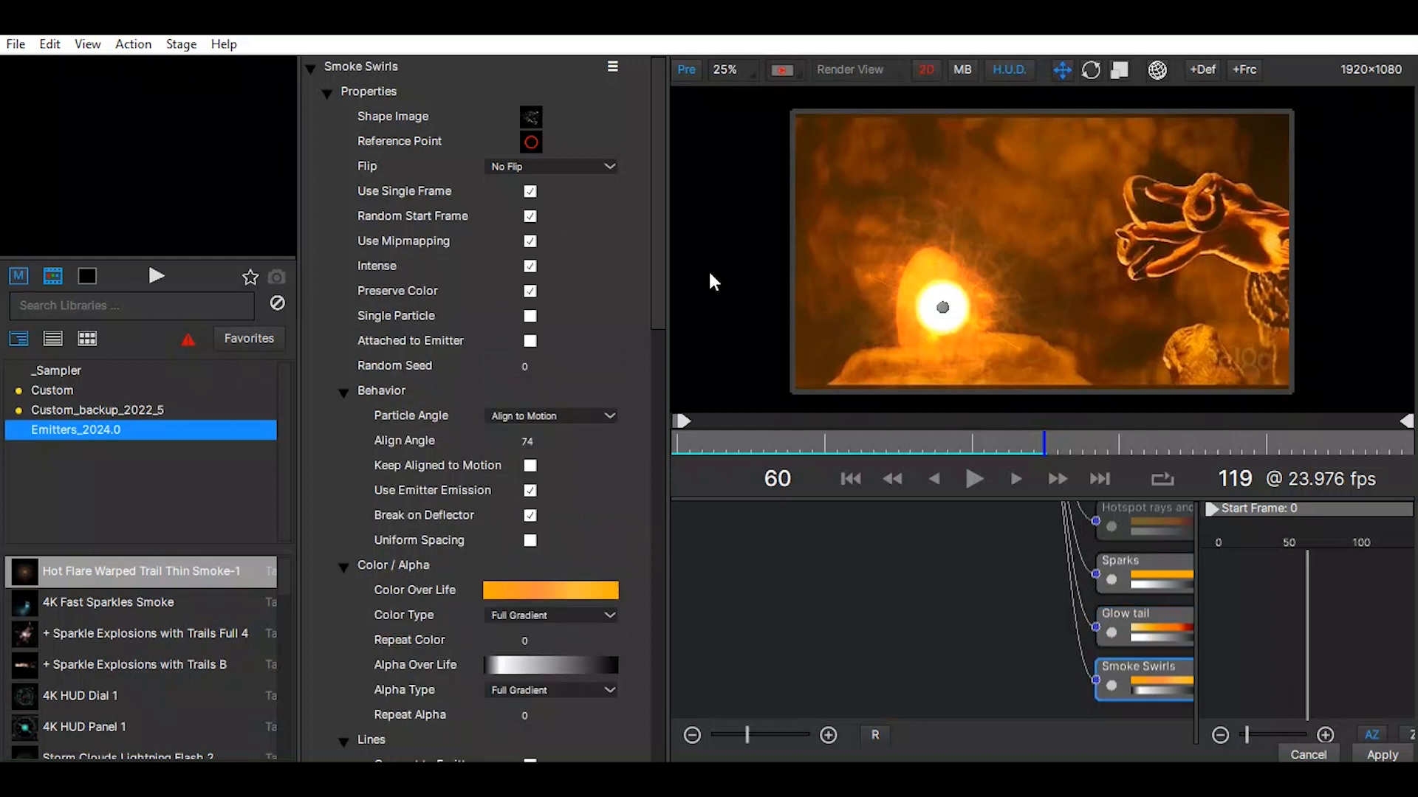
pyautogui.click(532, 118)
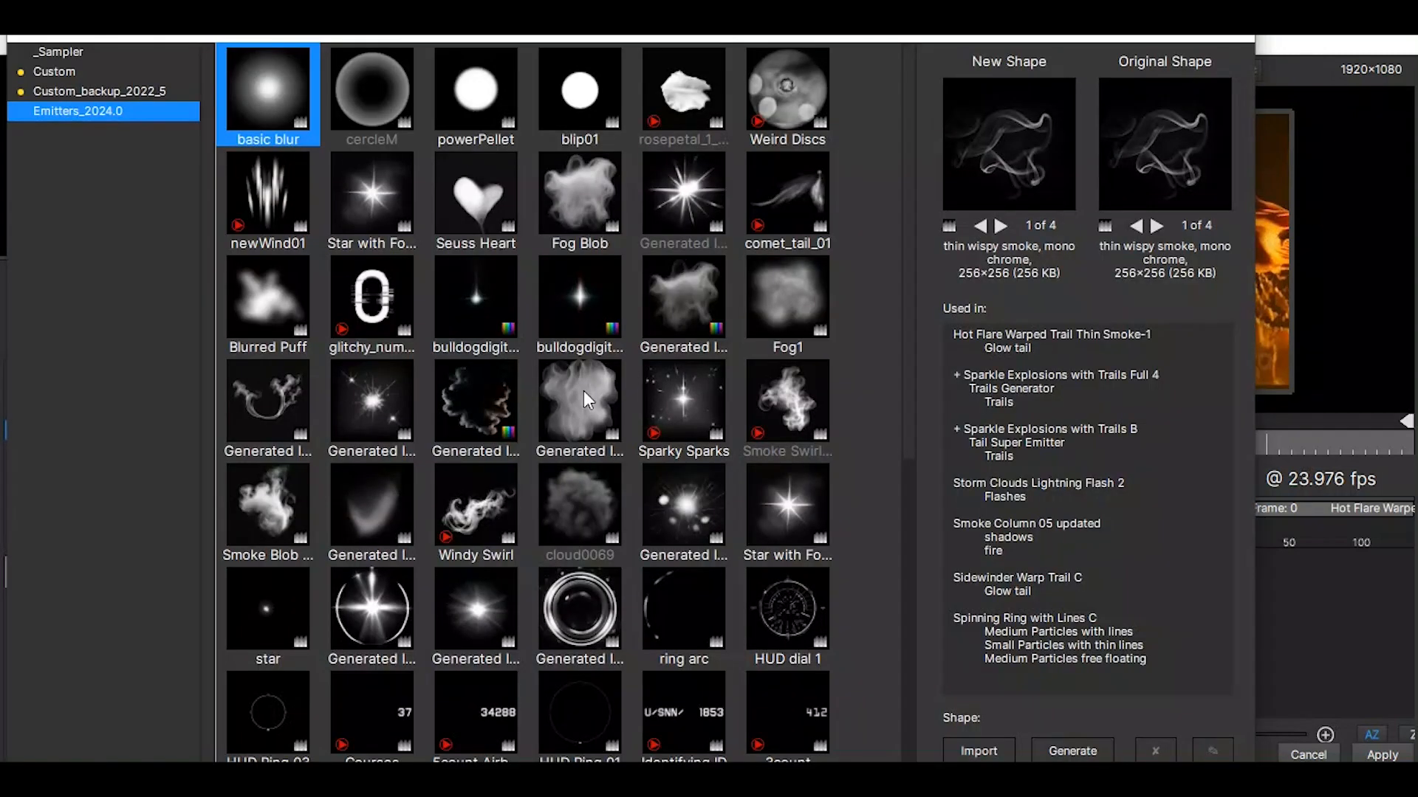
pyautogui.click(588, 399)
pyautogui.click(481, 505)
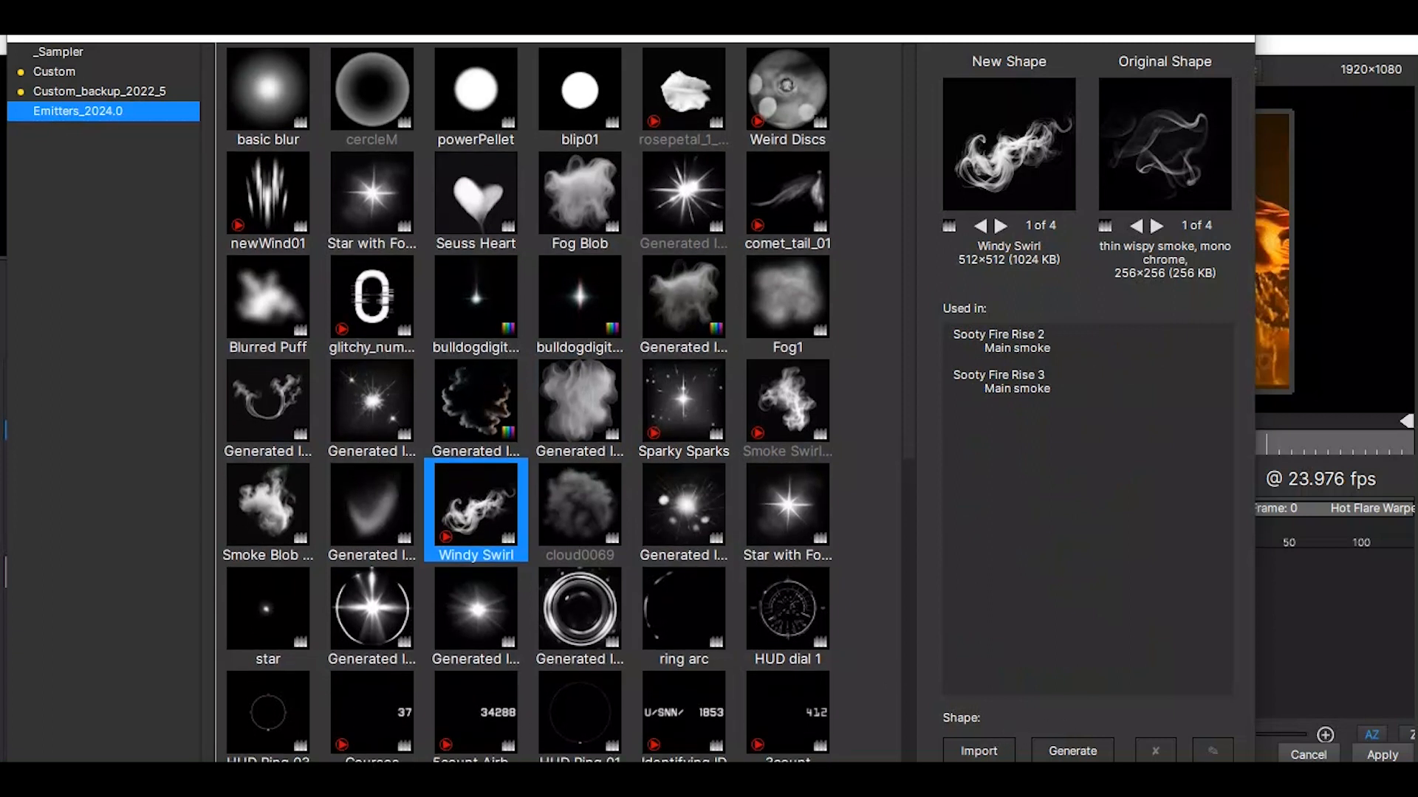
pyautogui.press('Return')
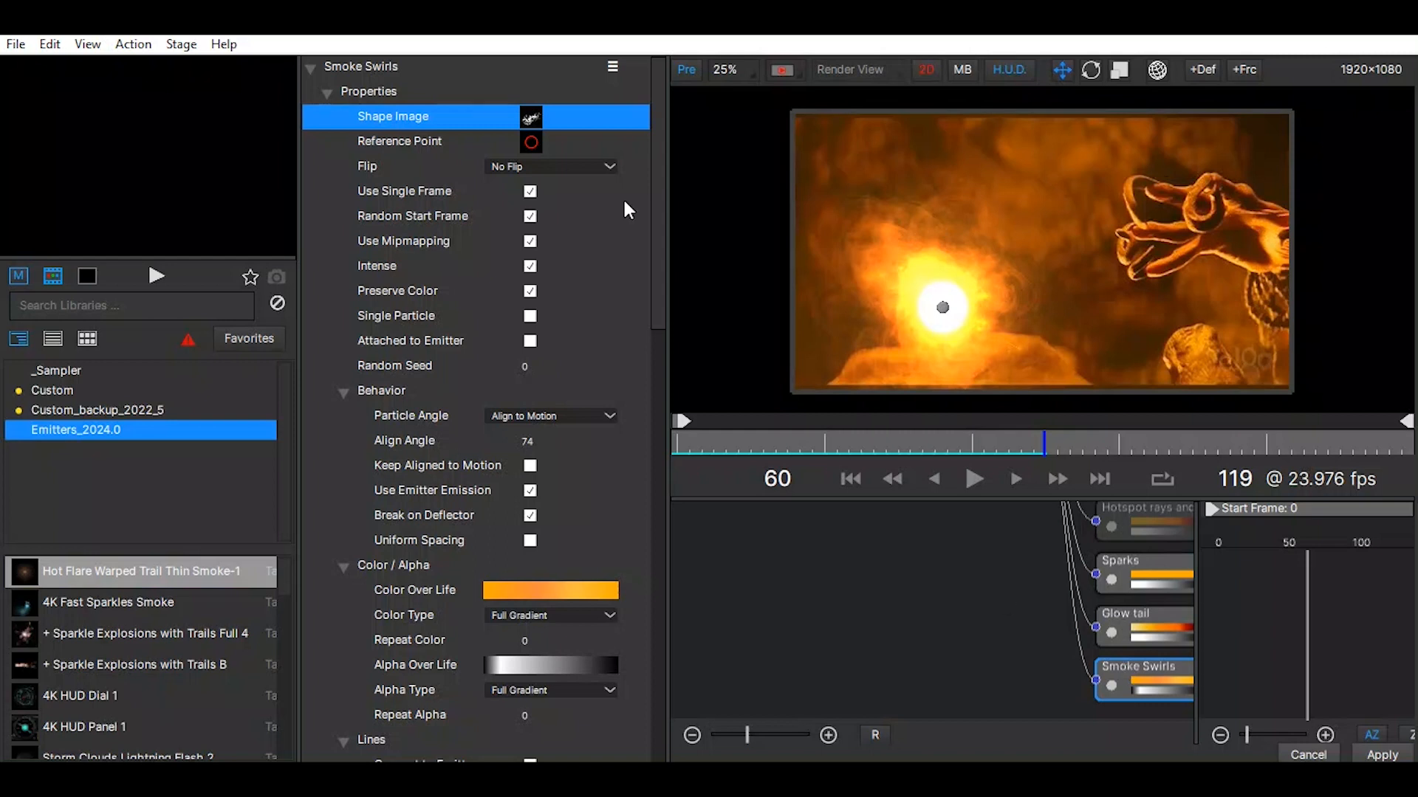
# Step: Change the Smoke Swirls shape image to the coloured smoke Generated Image used in 4K Fast Sparkles Smoke
pyautogui.click(531, 119)
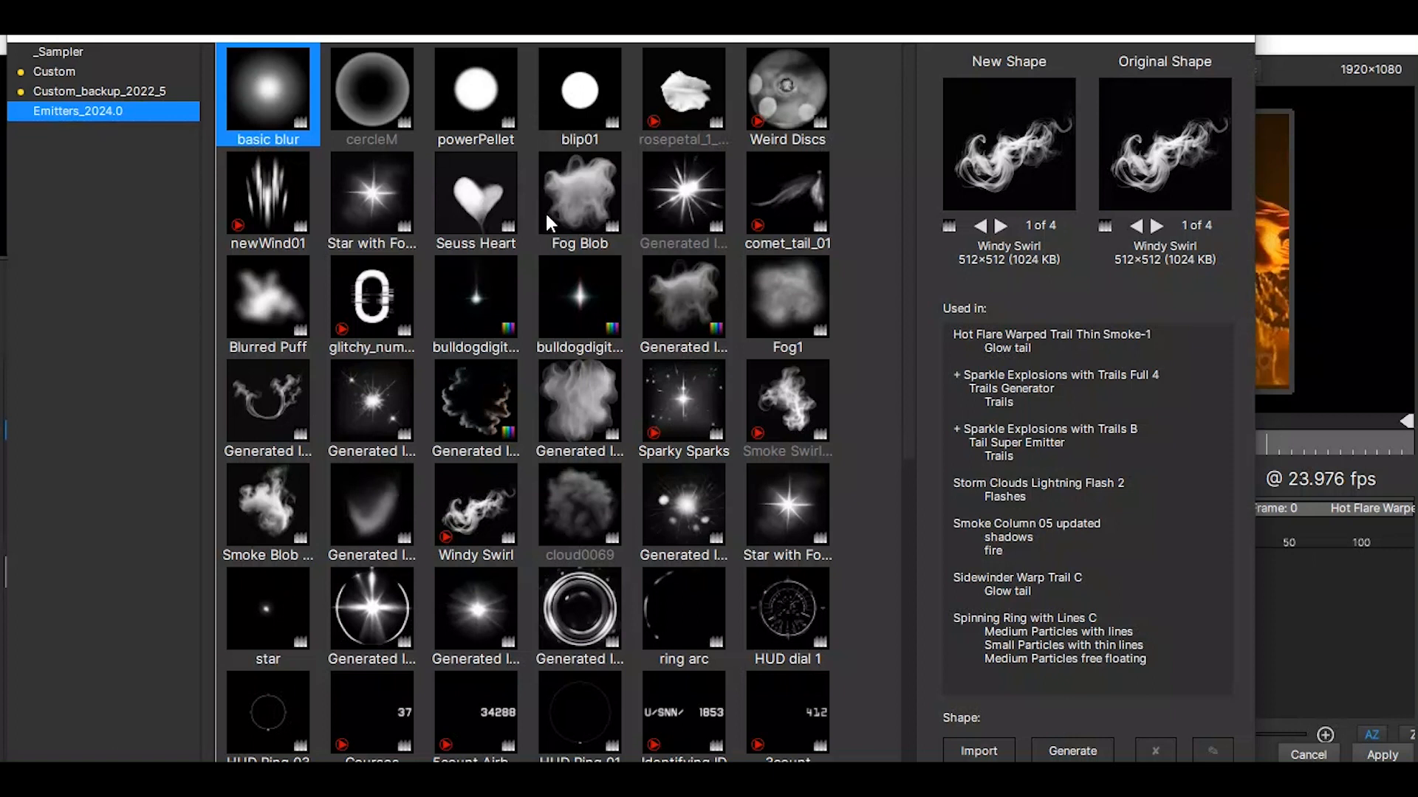
pyautogui.click(485, 397)
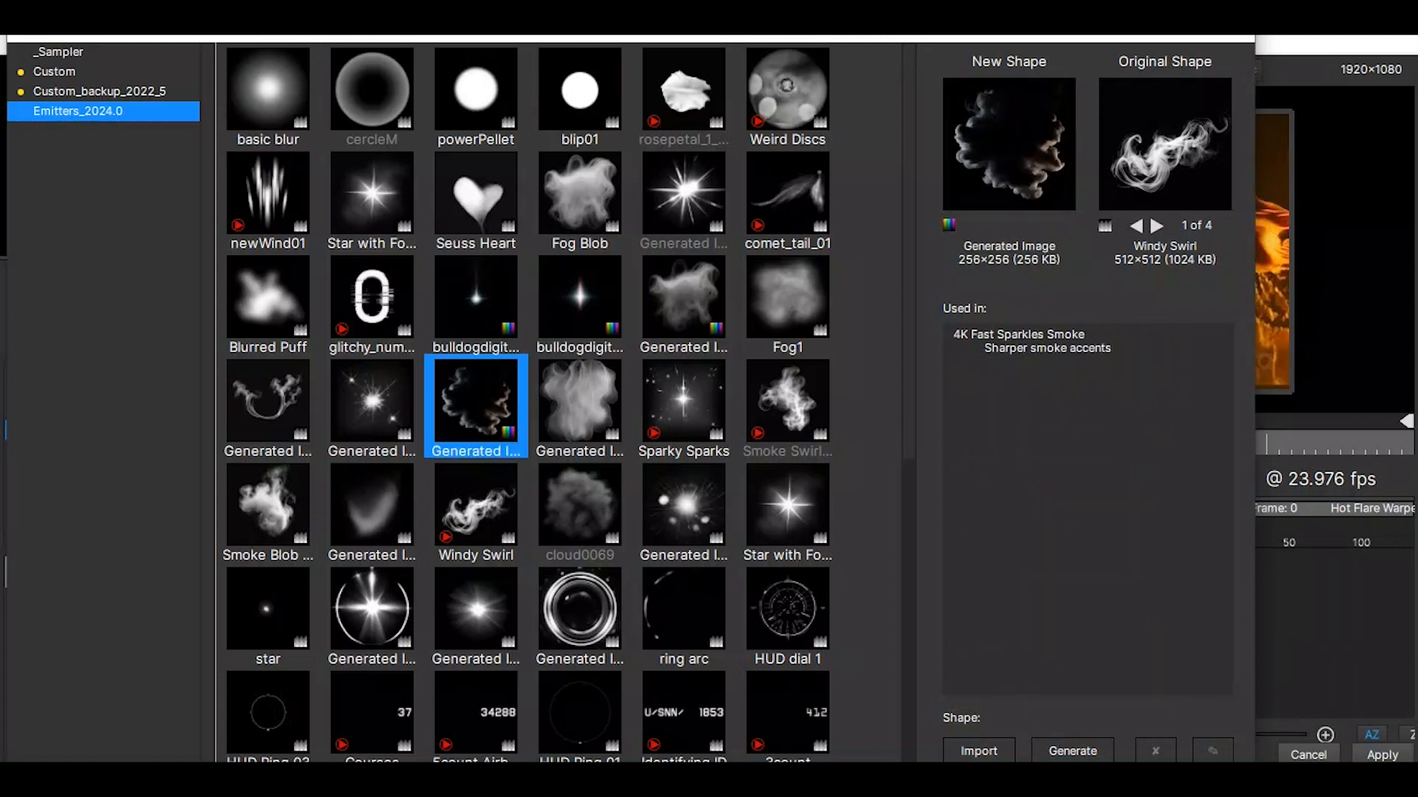
pyautogui.press('Return')
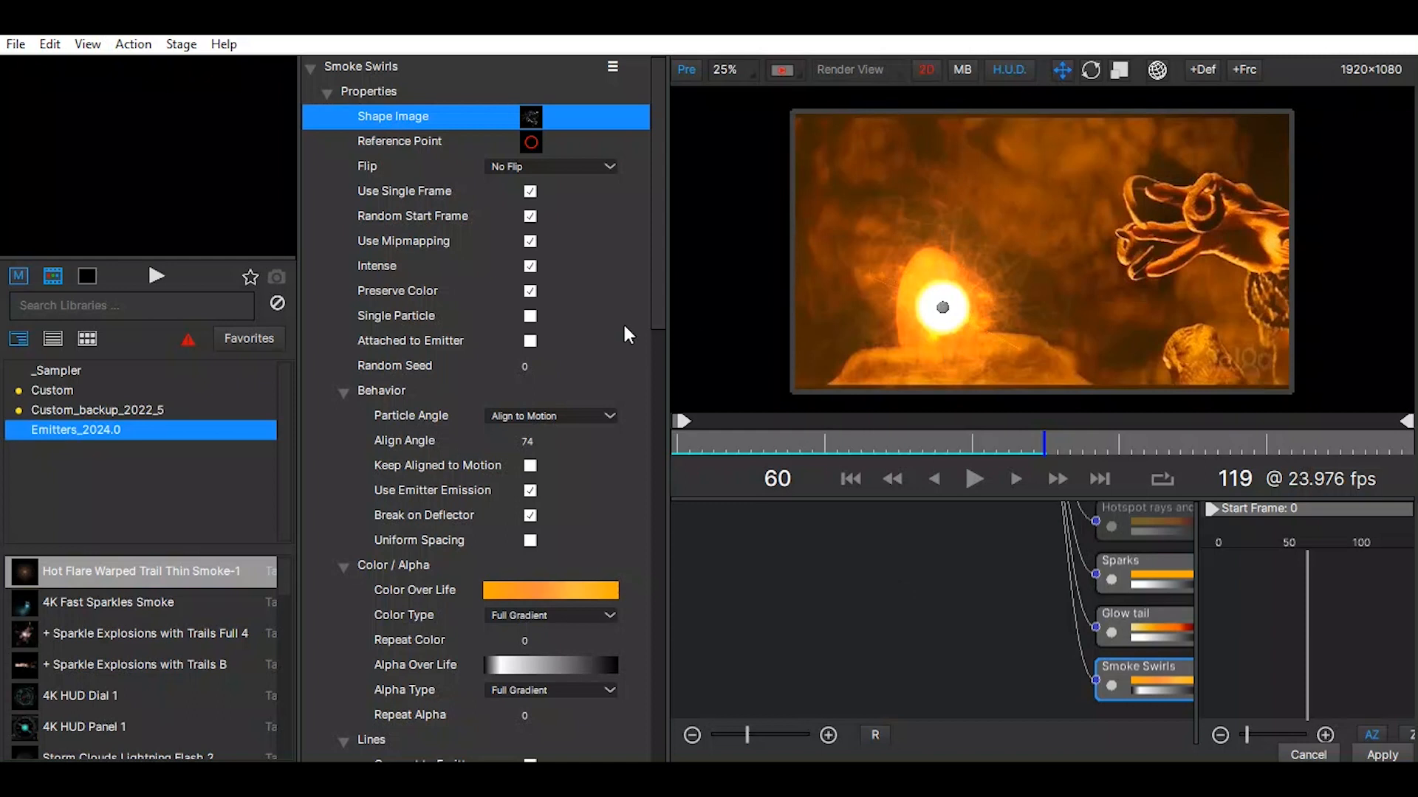
# Step: Launch the standalone Continuum Particle Illusion application and open the recent flare project in it
pyautogui.click(263, 133)
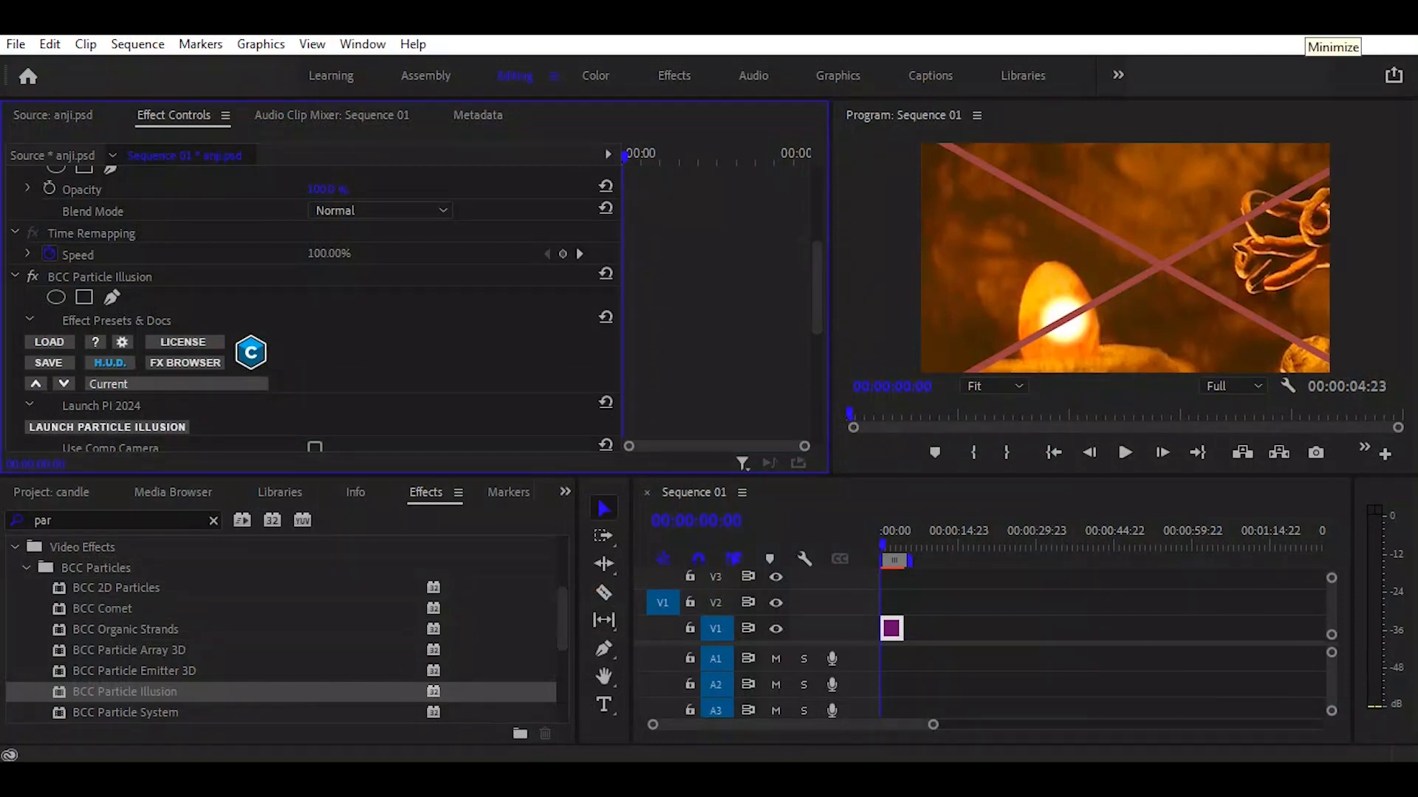
pyautogui.click(22, 779)
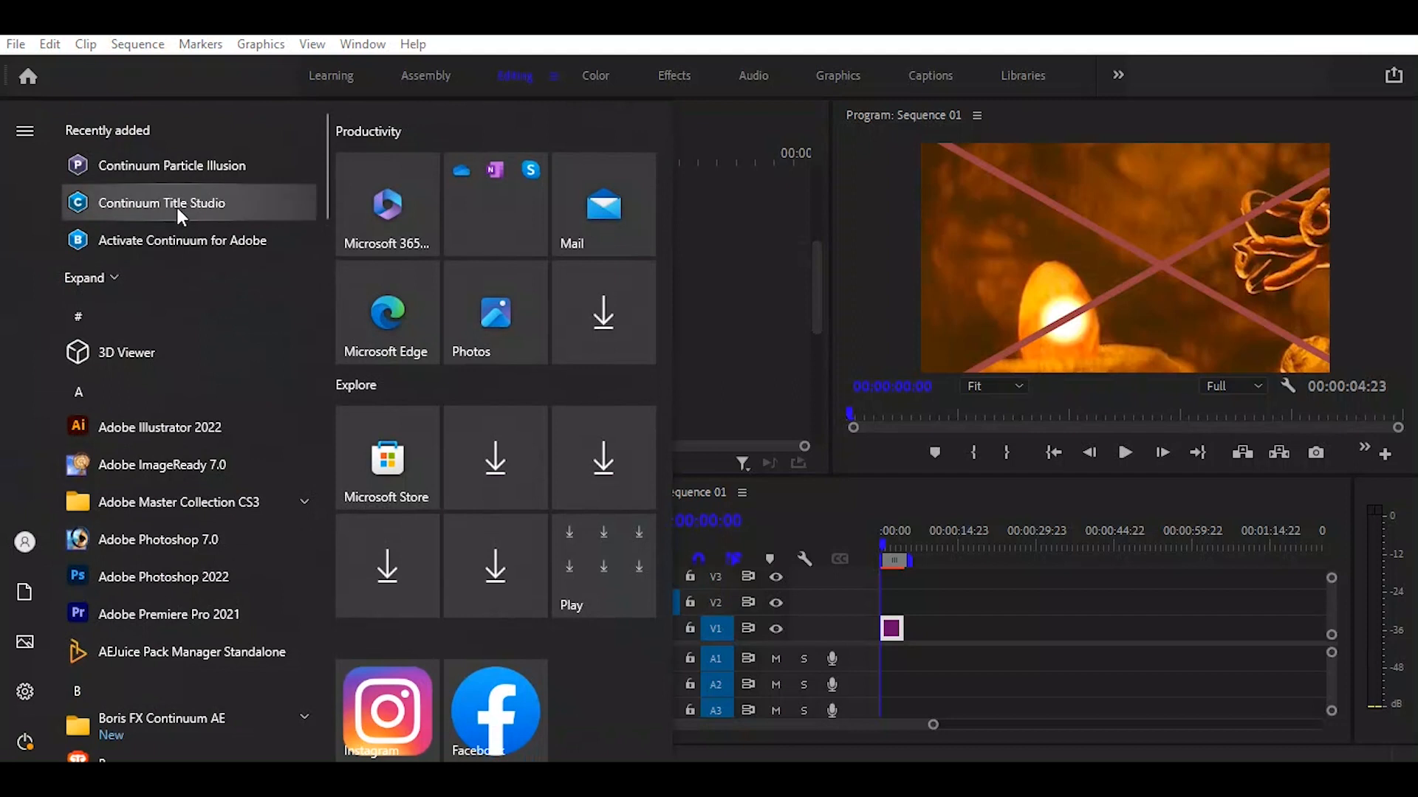
pyautogui.click(198, 167)
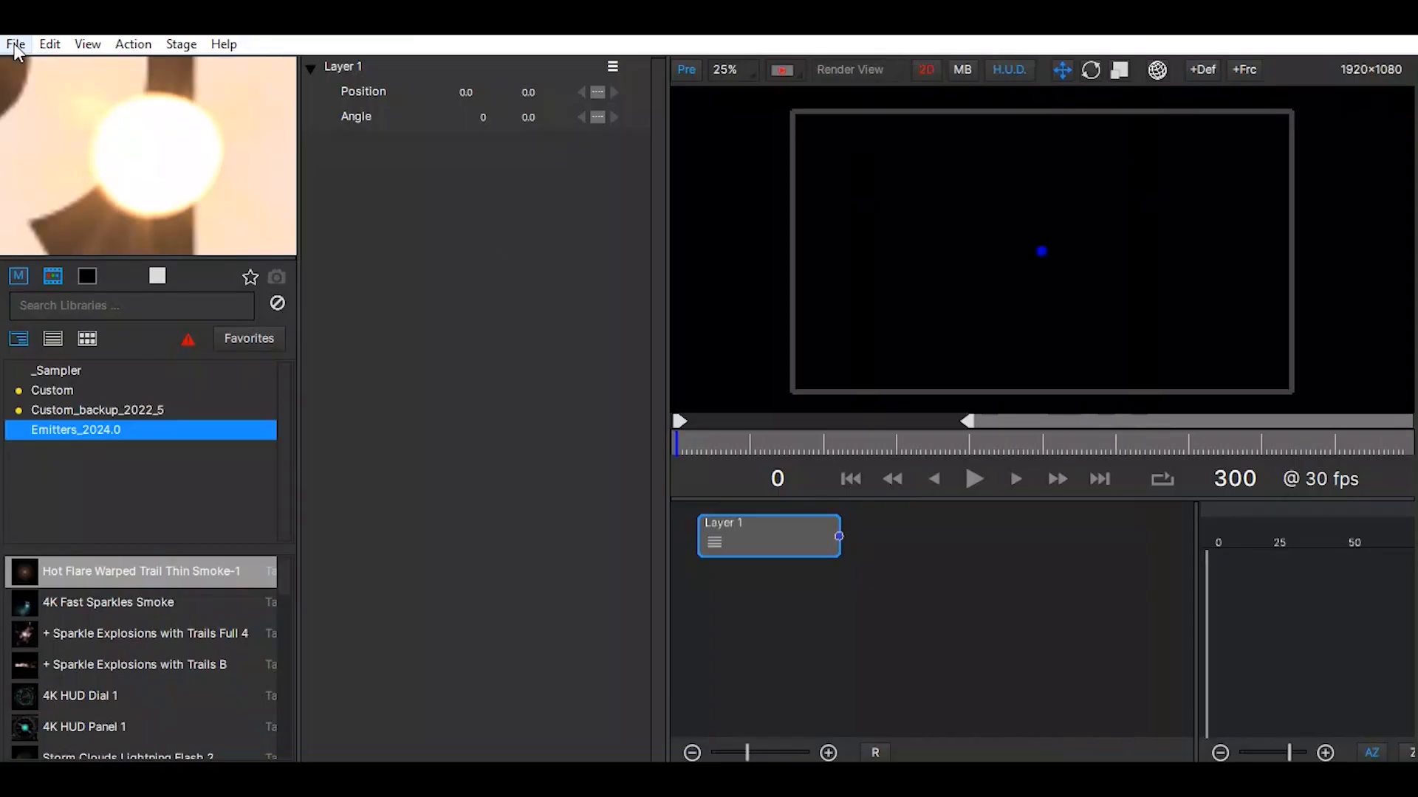
pyautogui.click(15, 44)
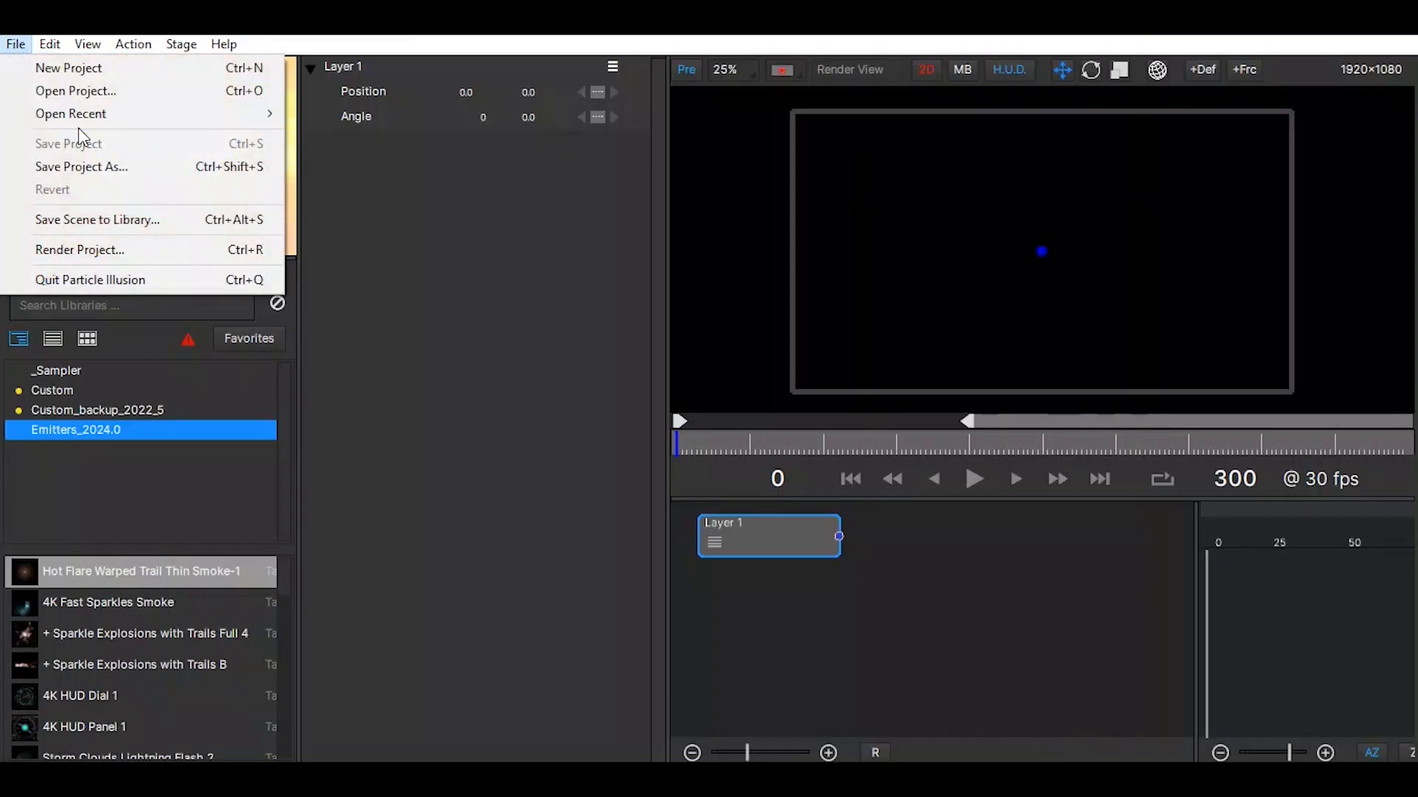
pyautogui.moveTo(89, 114)
pyautogui.click(375, 115)
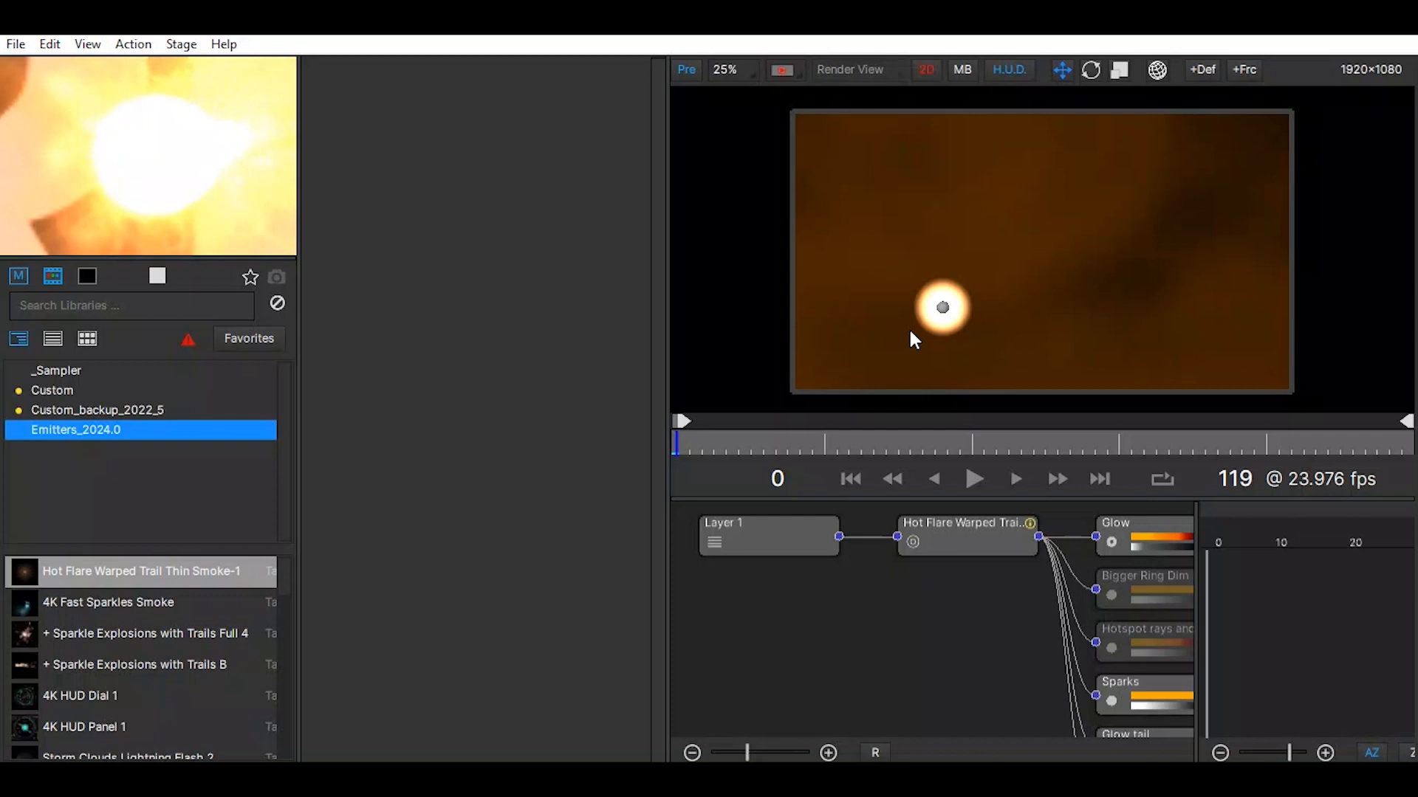
# Step: Render the project as a QuickTime ProRes movie named anji1 in the anji atmalingam folder
pyautogui.click(14, 45)
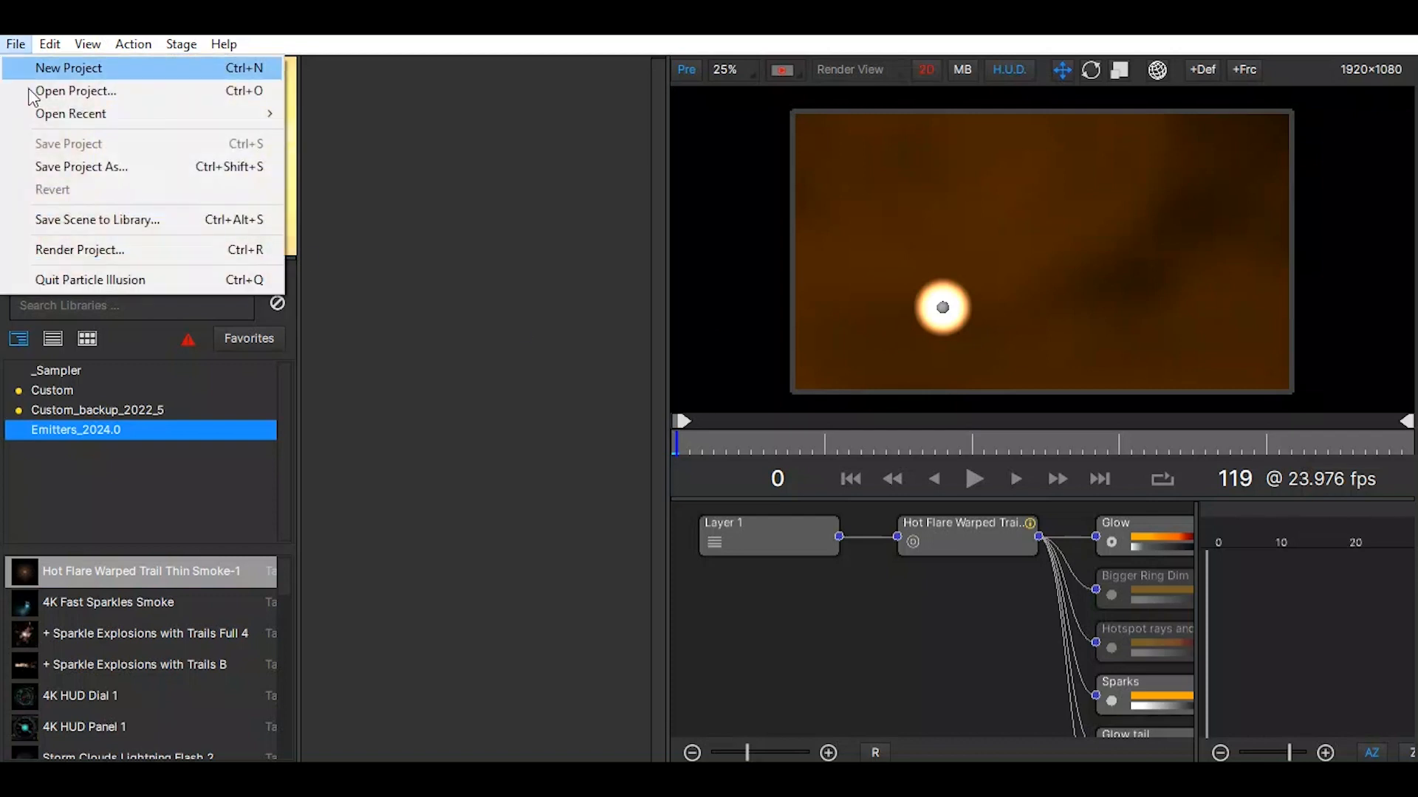
pyautogui.click(103, 250)
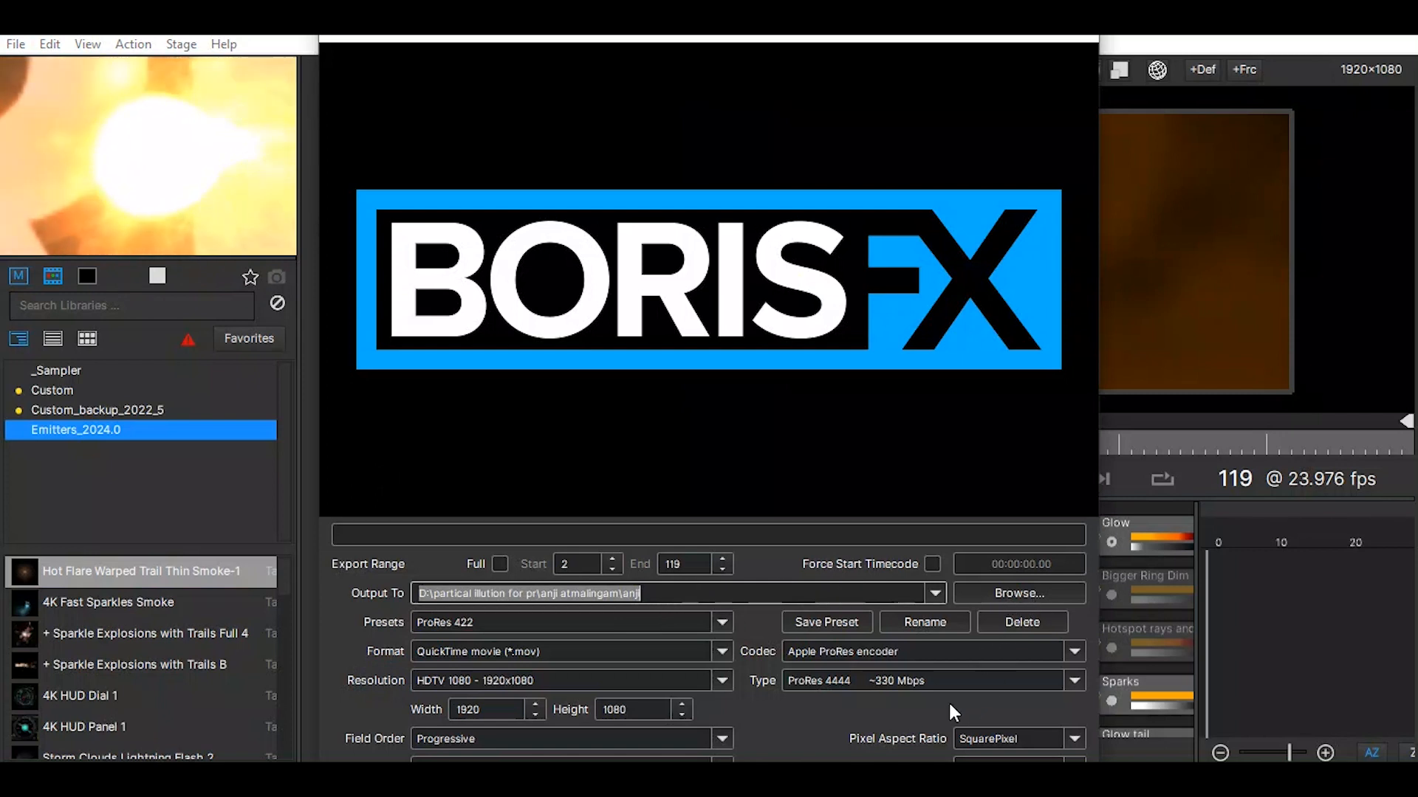
pyautogui.click(690, 596)
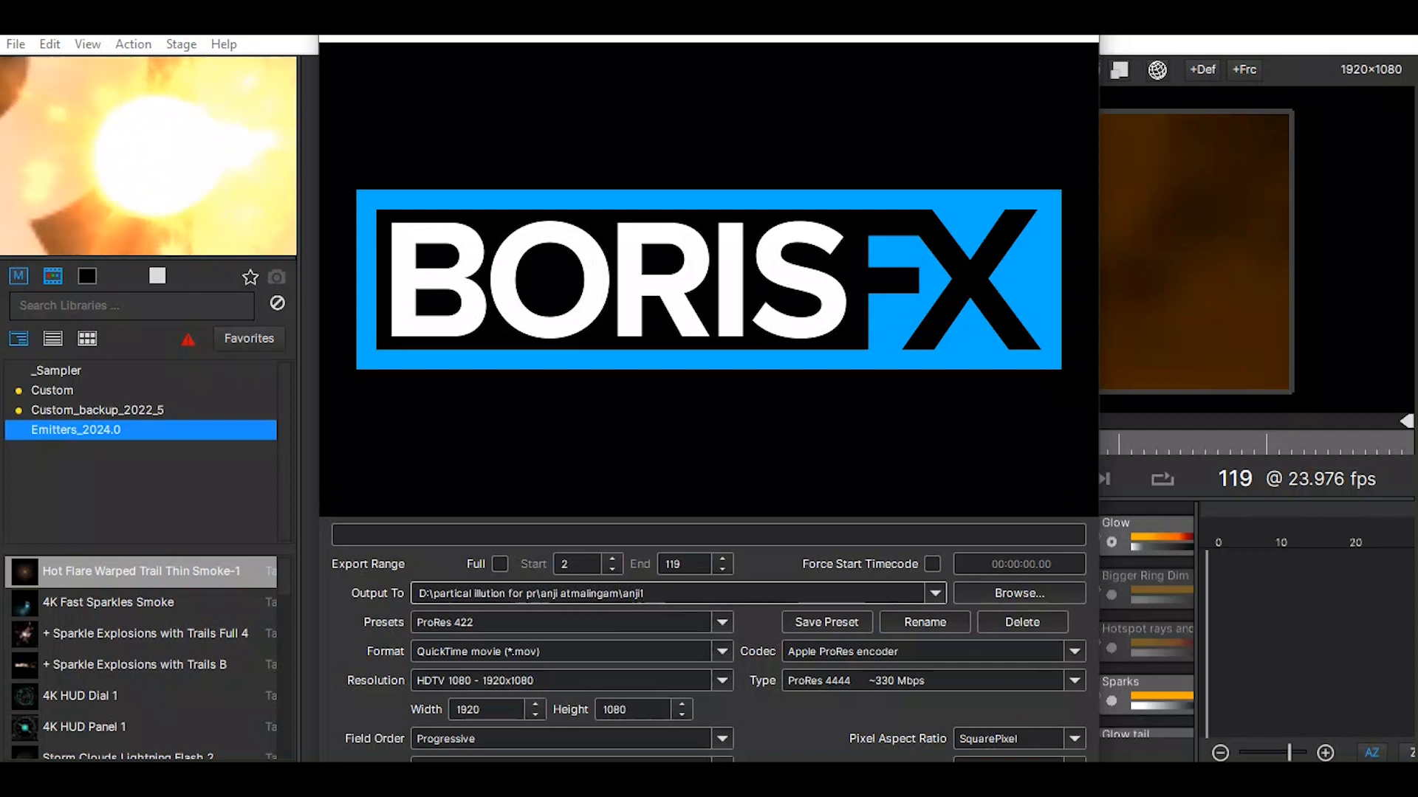
pyautogui.click(998, 787)
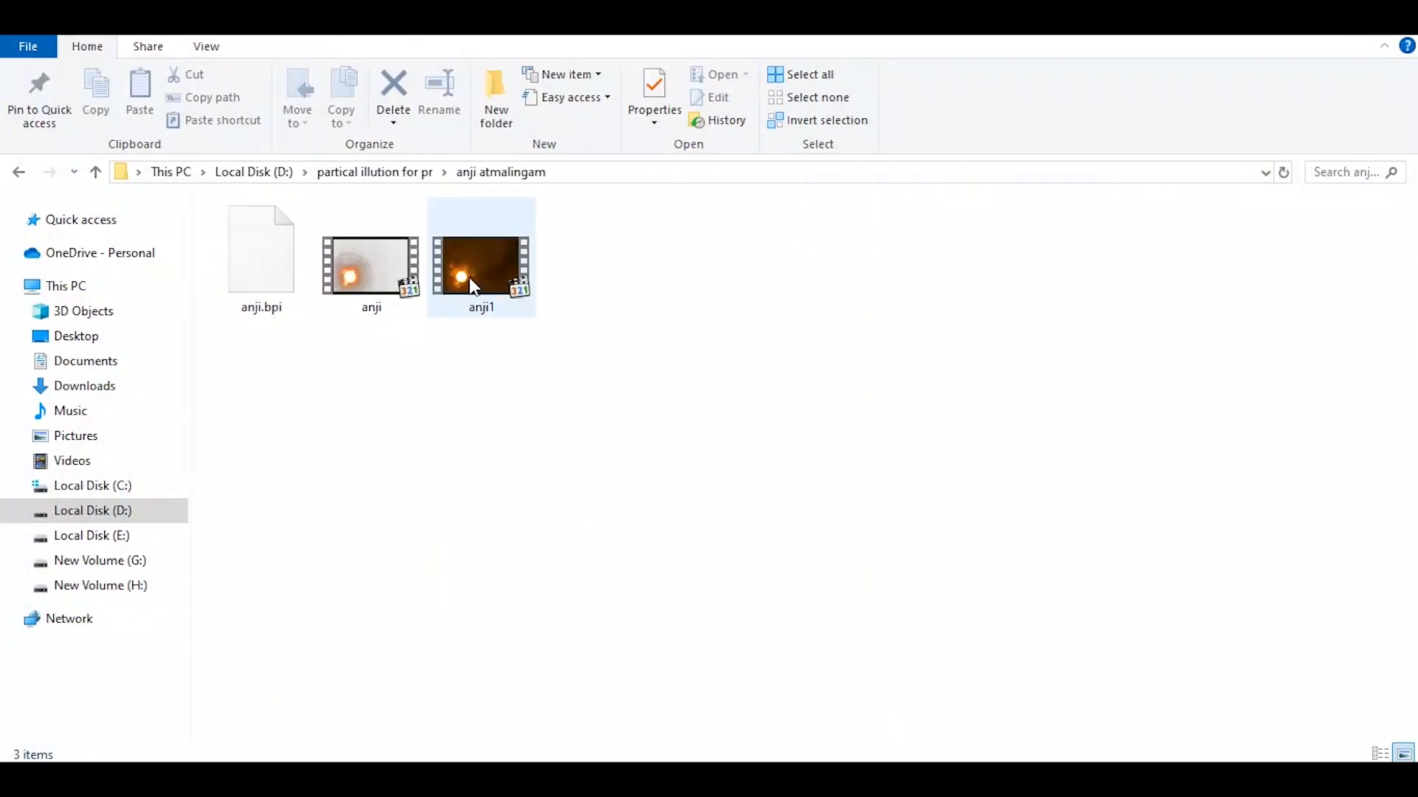
# Step: Switch to Premiere Pro and place the rendered anji1 movie on track V2 above anji.psd, then scrub through it
pyautogui.doubleClick(468, 277)
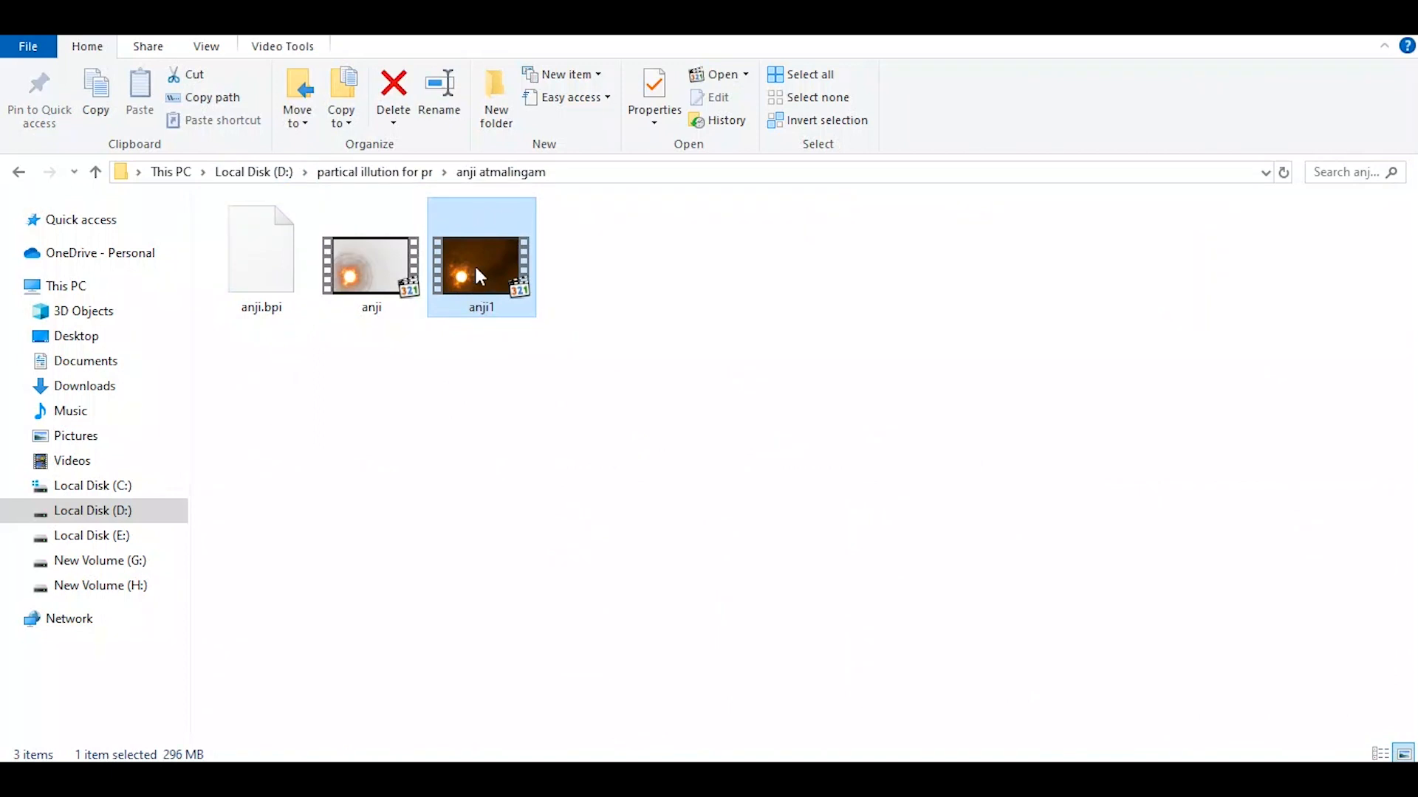
pyautogui.moveTo(477, 257); pyautogui.dragTo(884, 604)
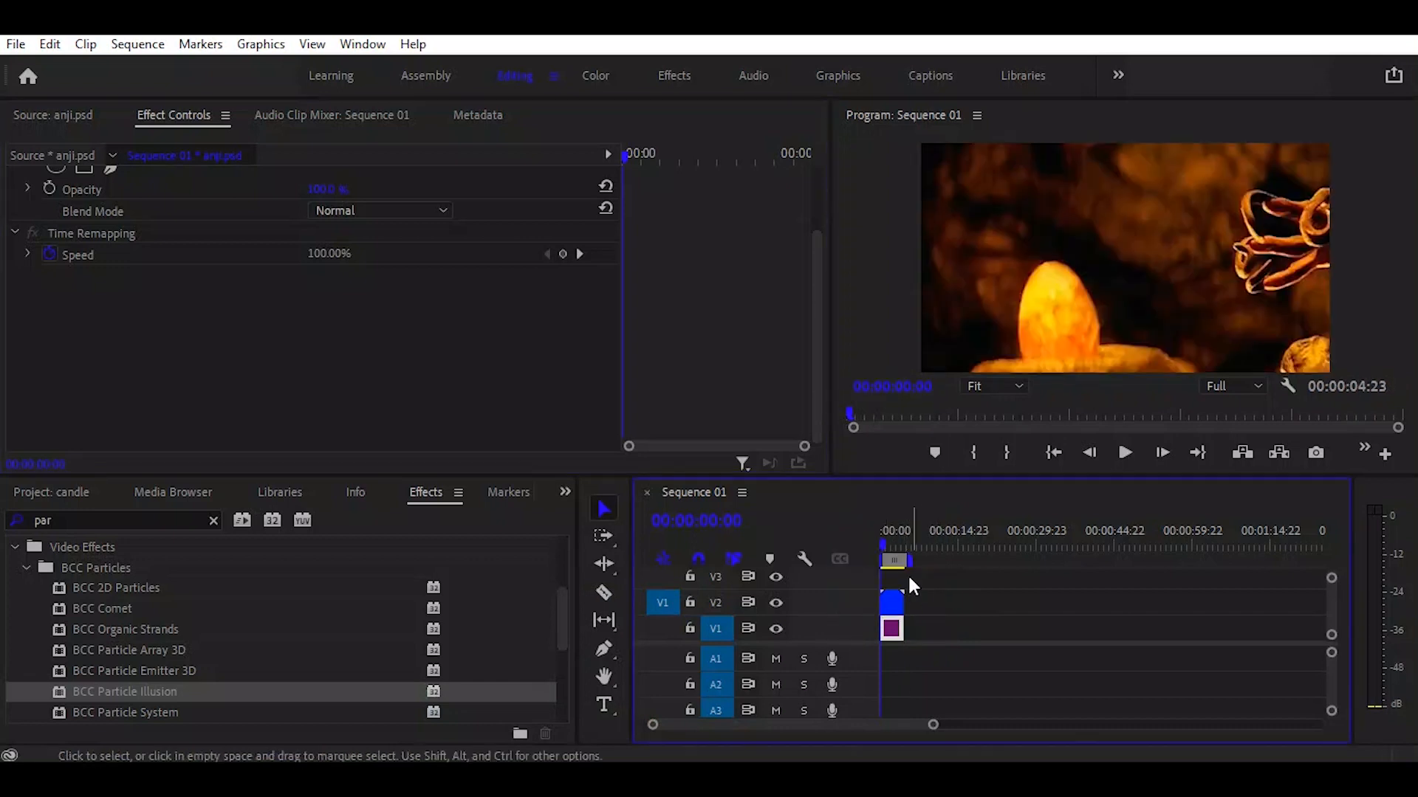
pyautogui.click(891, 545)
pyautogui.moveTo(891, 545)
pyautogui.mouseDown()
pyautogui.moveTo(873, 538)
pyautogui.moveTo(900, 544)
pyautogui.mouseUp()
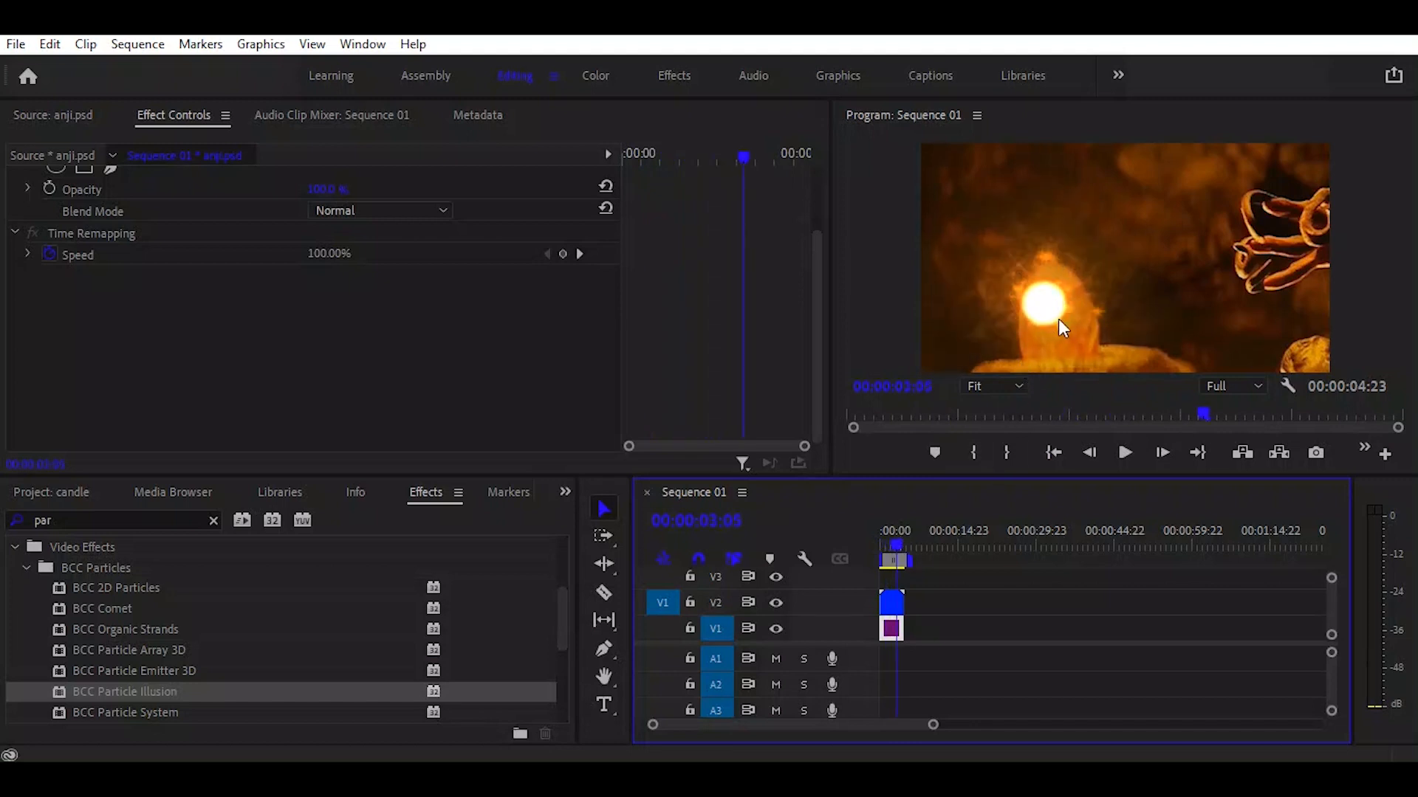
# Step: Reposition the anji1.mov clip on V2 to about 1018.6, 579.1 so the flare sits over the egg
pyautogui.click(897, 602)
pyautogui.rightClick(884, 599)
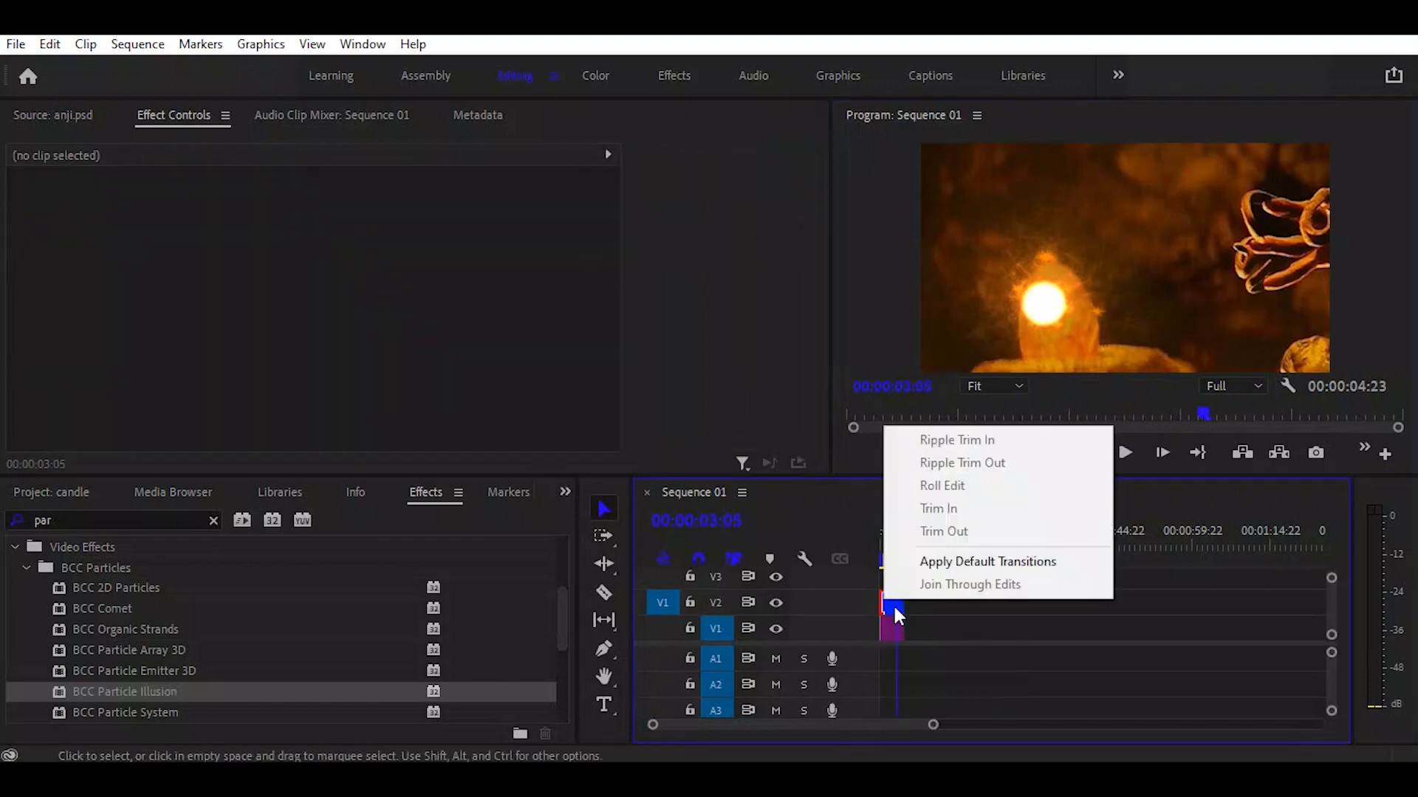
pyautogui.click(1043, 668)
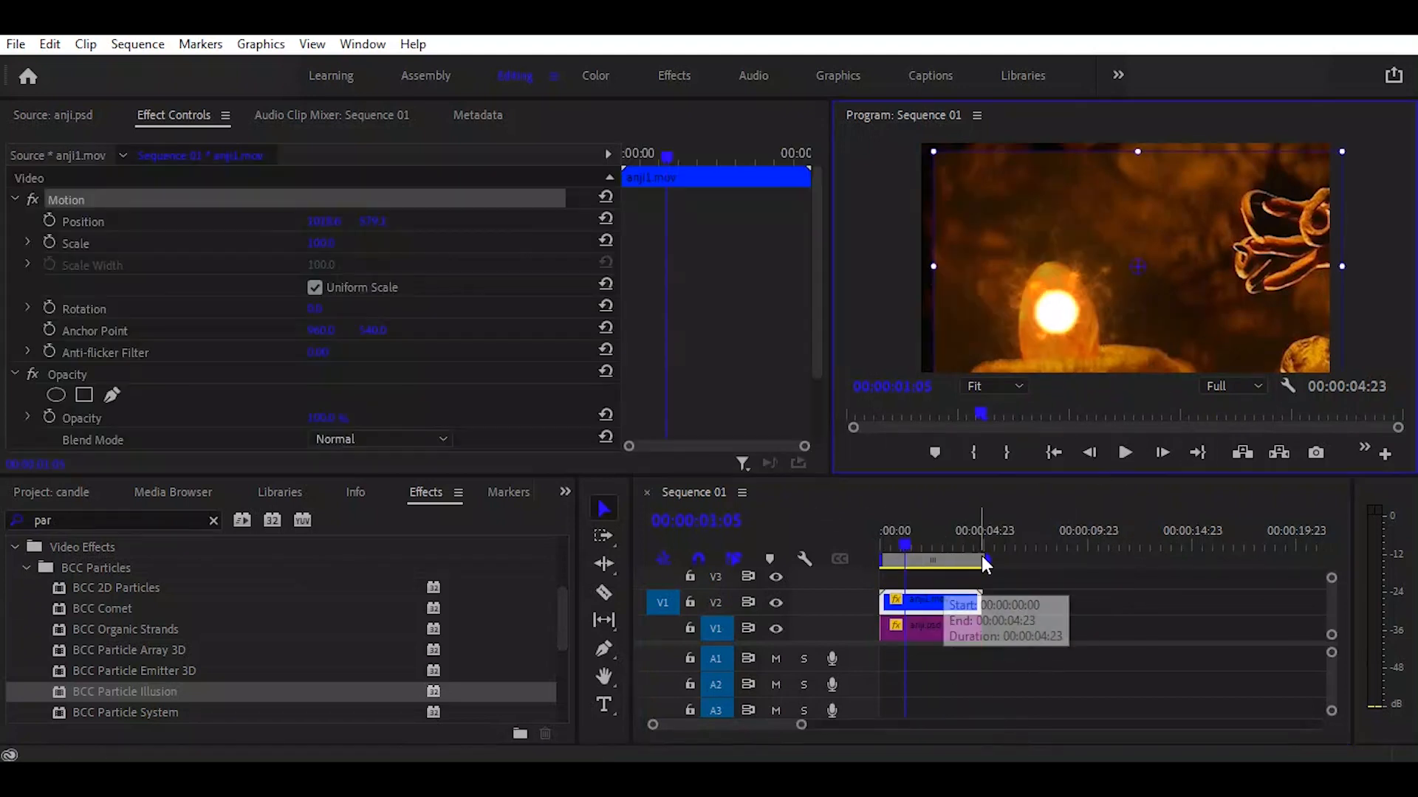
# Step: Choose the anji file in the candle subfolder of particle effects on Local Disk (D:) for import
pyautogui.click(51, 493)
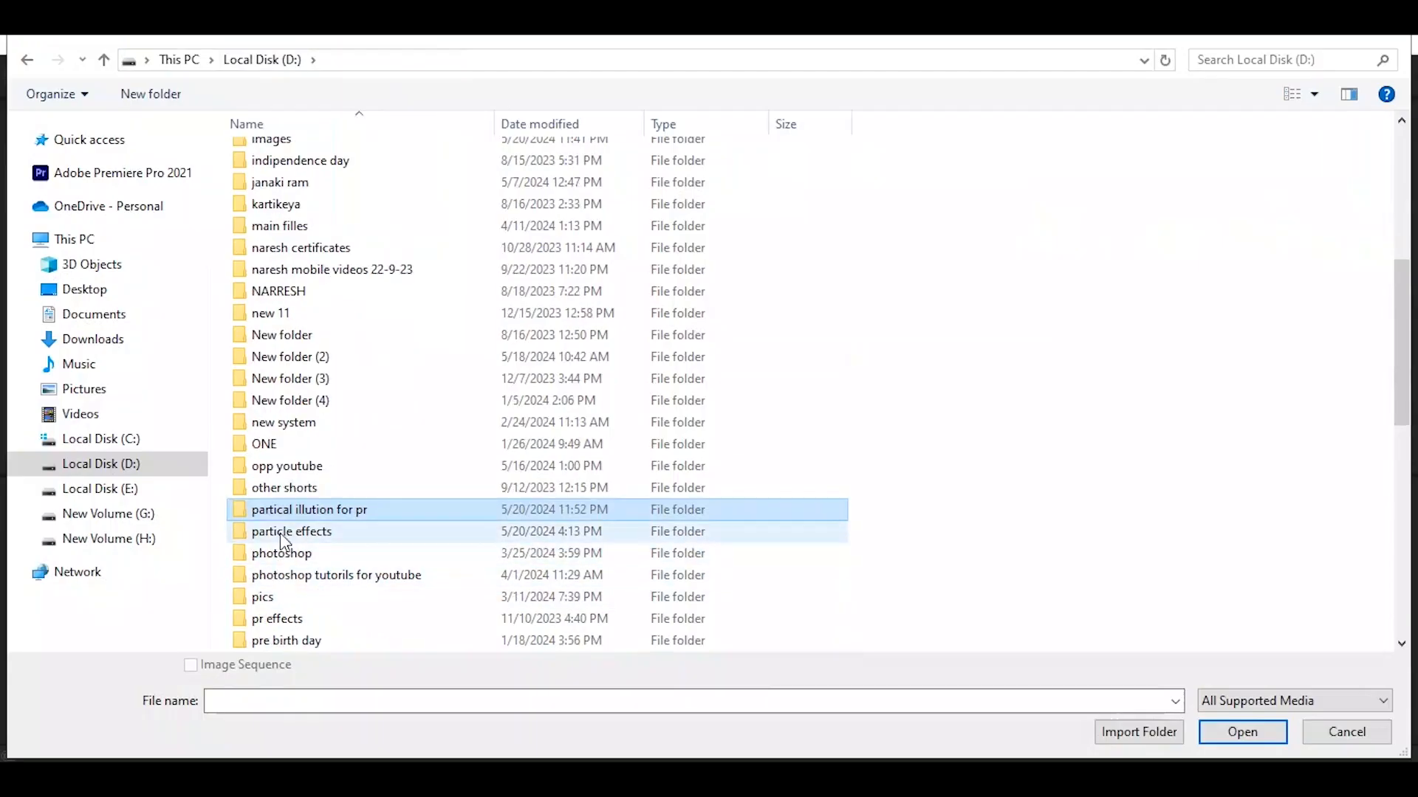
pyautogui.doubleClick(281, 534)
pyautogui.doubleClick(267, 155)
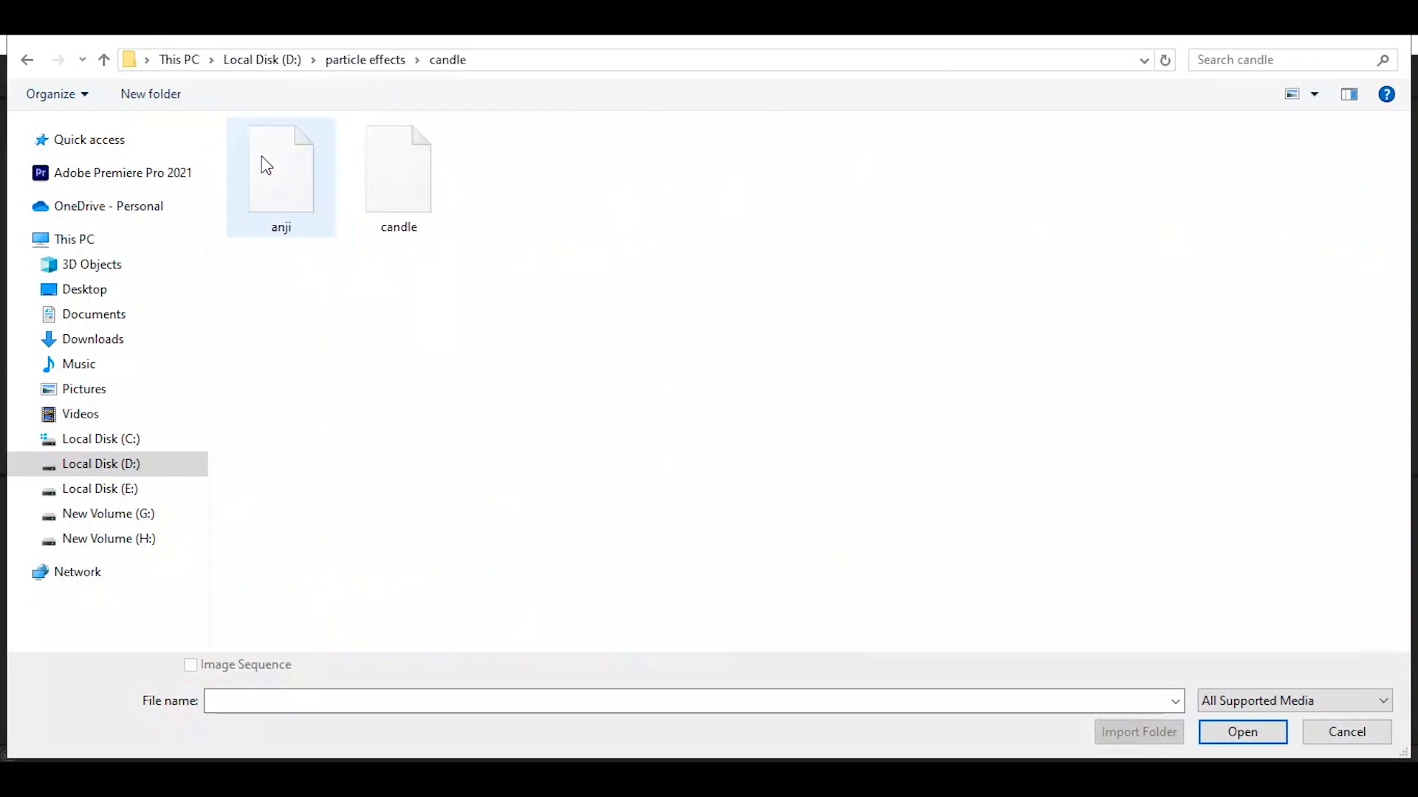
pyautogui.click(278, 190)
pyautogui.click(1242, 740)
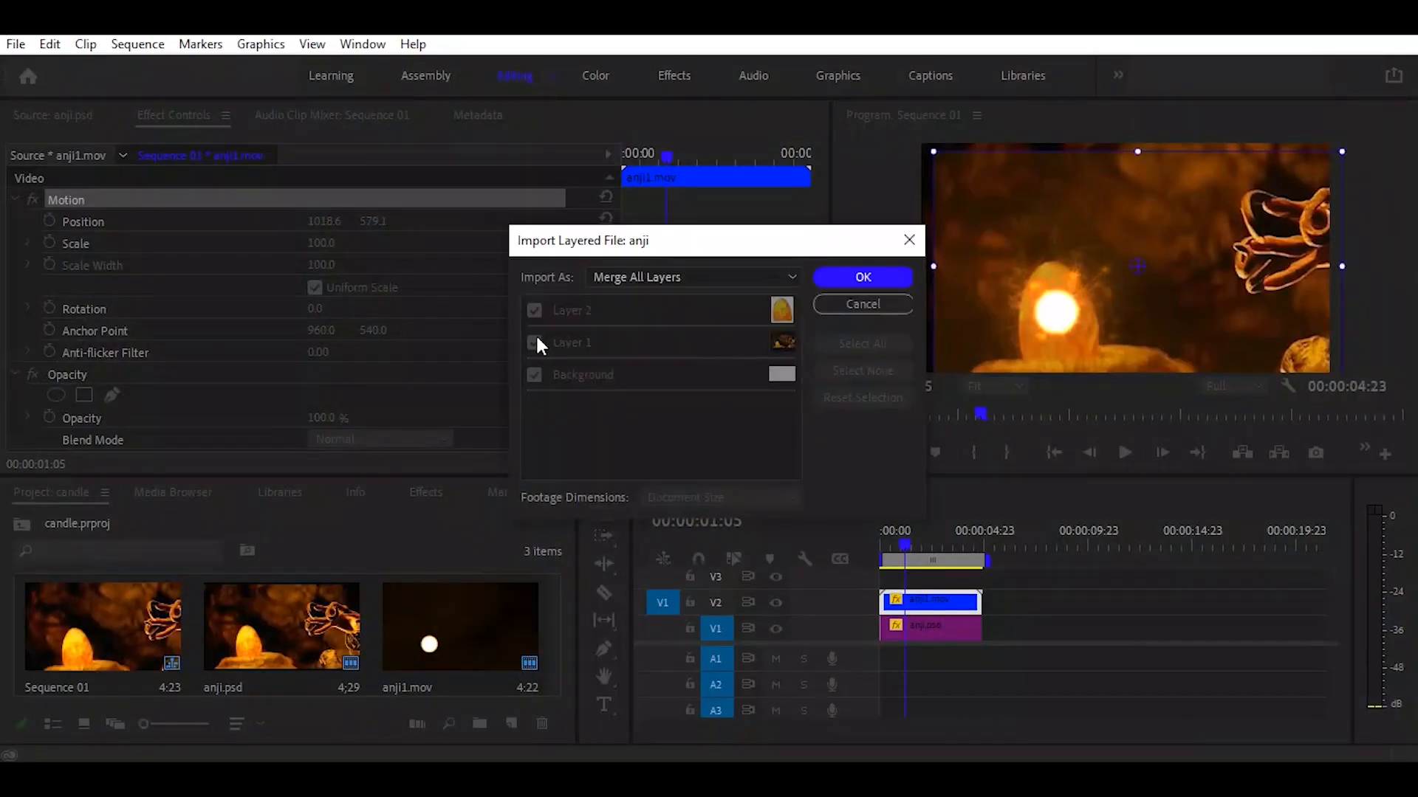
# Step: Import the layered file as Individual Layers with only Layer 2 included
pyautogui.click(695, 285)
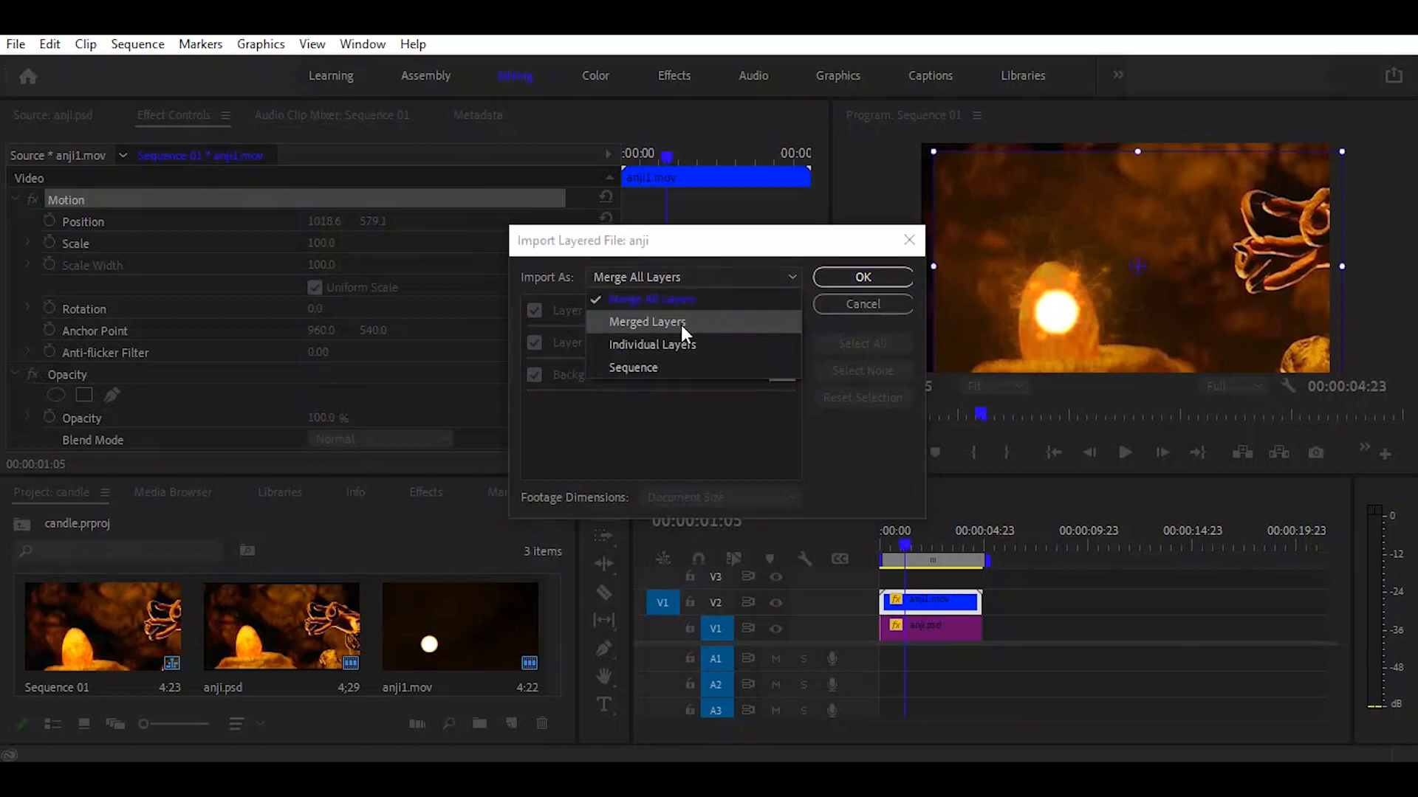
pyautogui.click(675, 345)
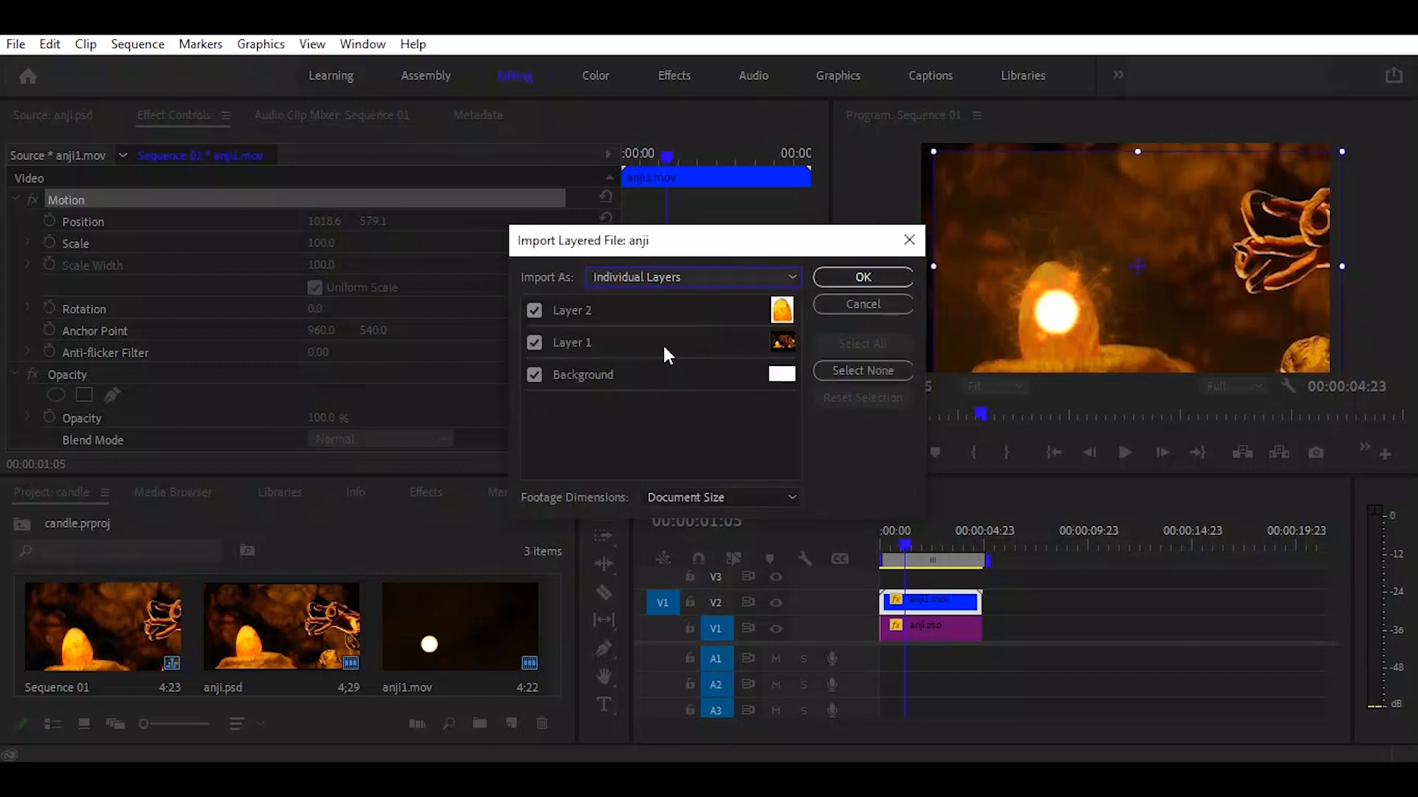
pyautogui.click(533, 344)
pyautogui.click(533, 373)
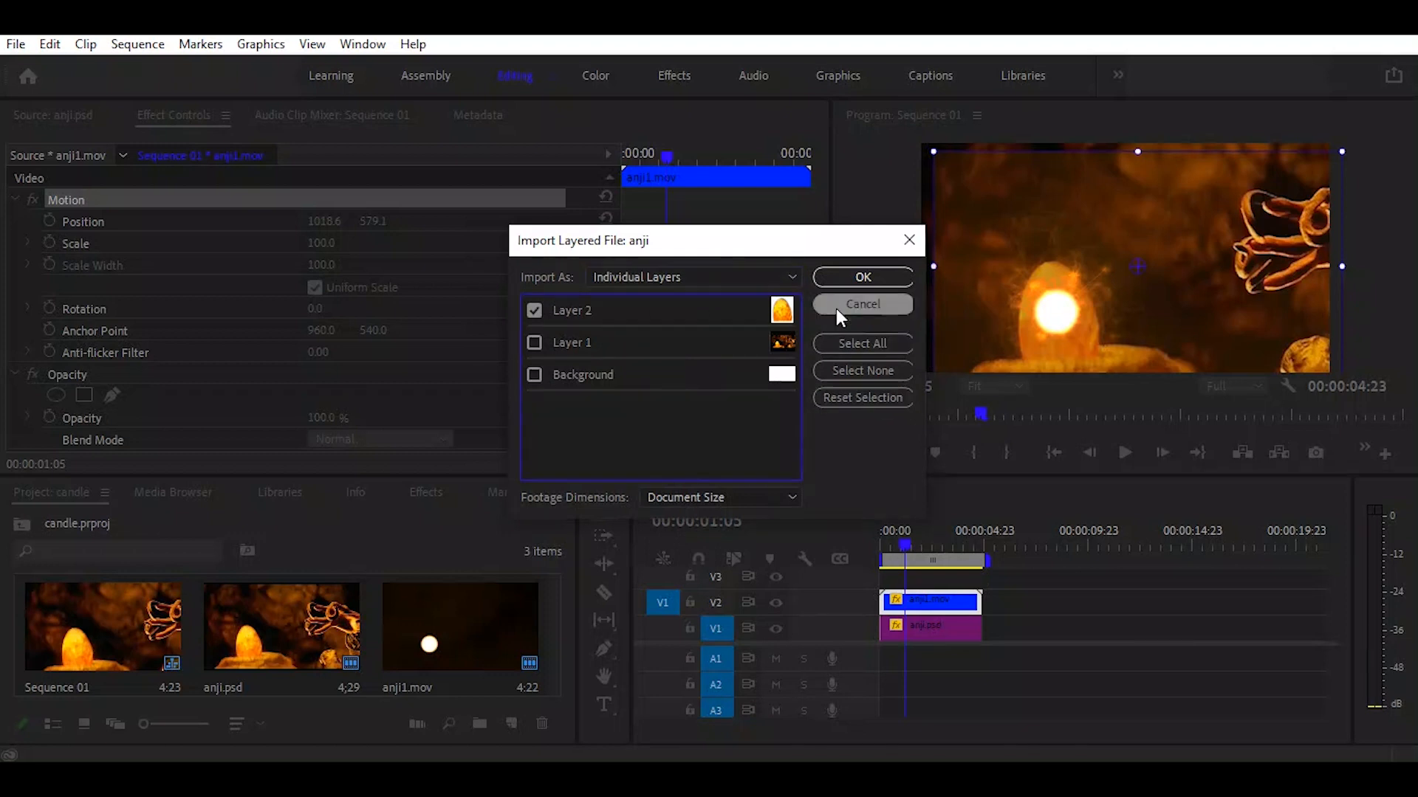
pyautogui.click(860, 275)
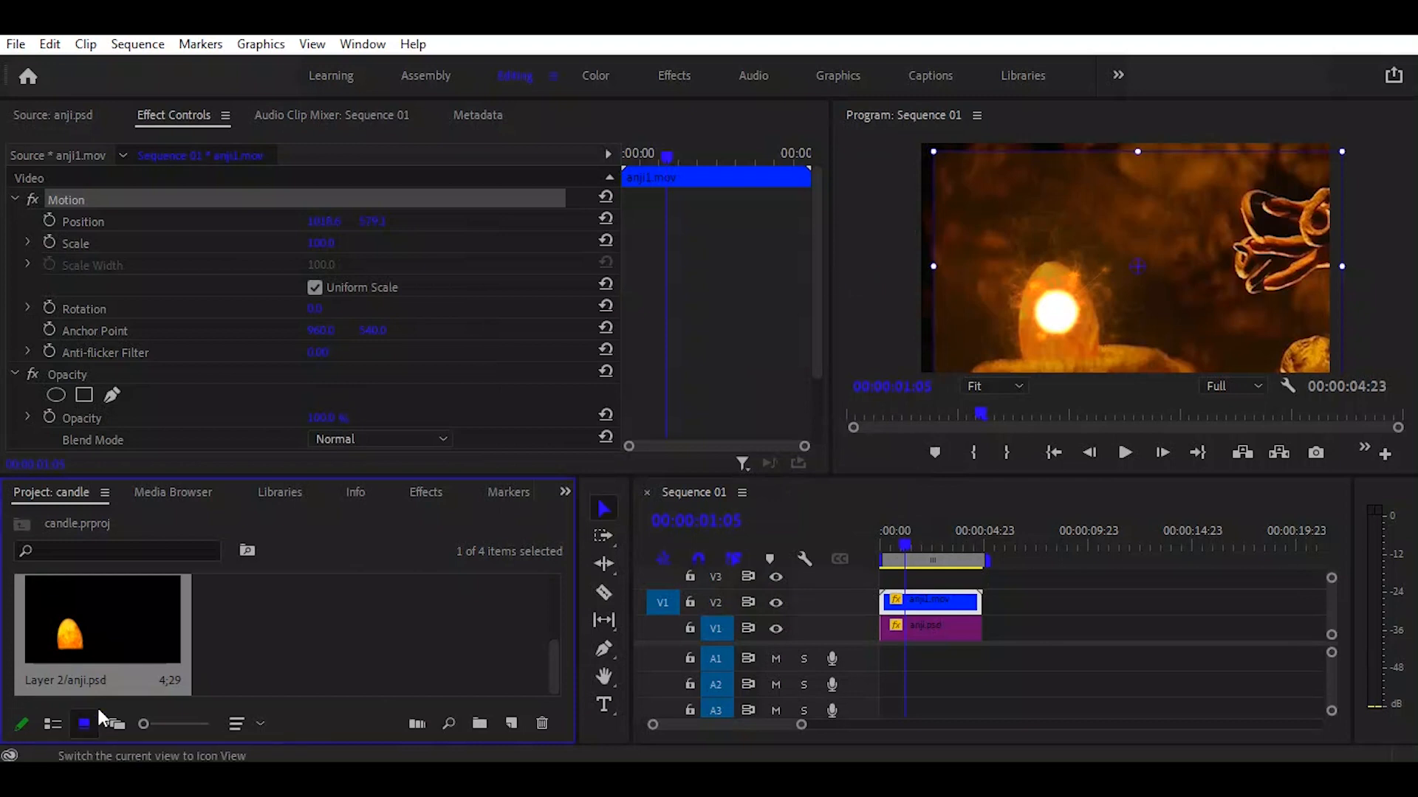
# Step: Place Layer 2/anji.psd on track V3 above the flare clip and set its horizontal position to about 1020
pyautogui.moveTo(185, 640); pyautogui.dragTo(884, 585)
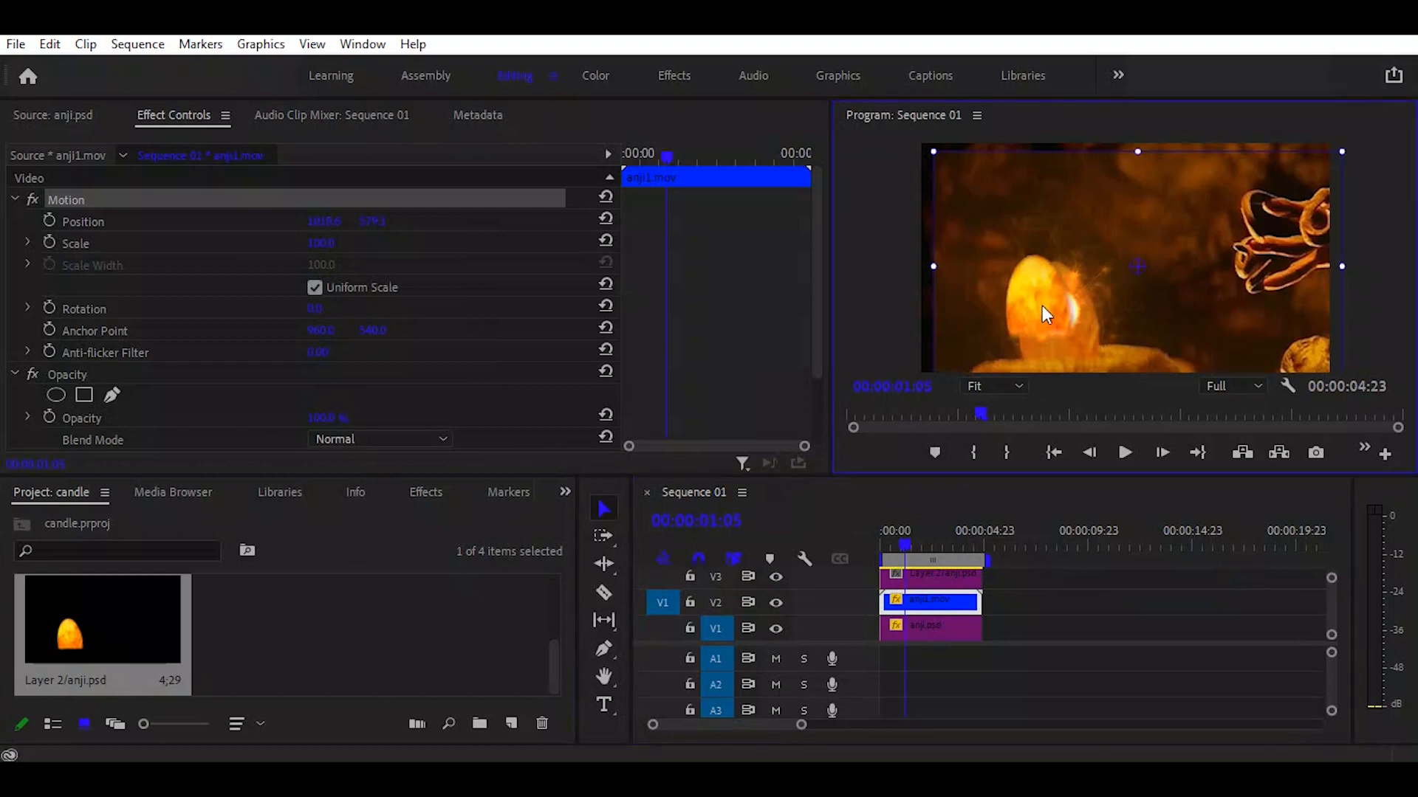
pyautogui.click(934, 574)
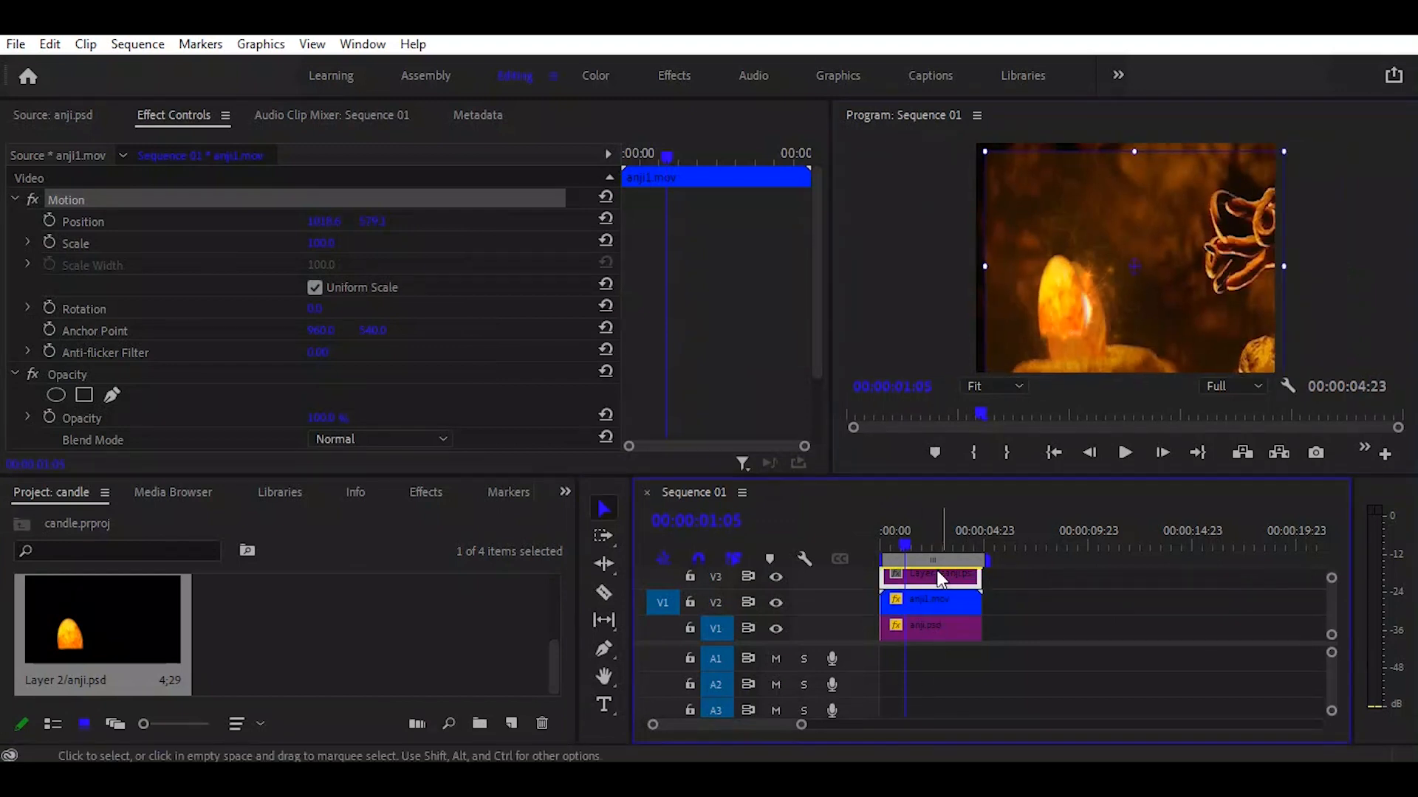
pyautogui.moveTo(317, 222); pyautogui.dragTo(368, 221)
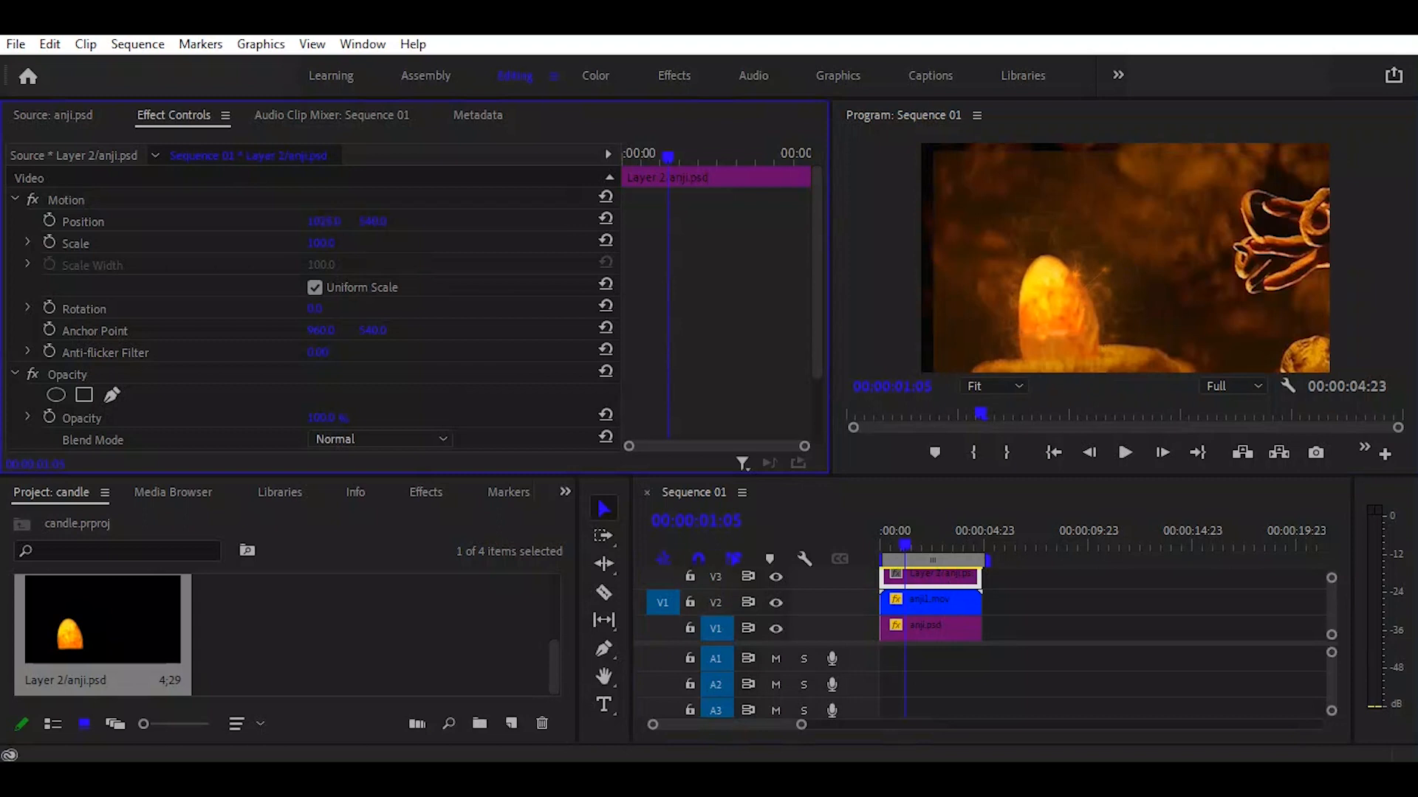
# Step: Fit the Layer 2 egg over the background egg at about 120.8 scale and position 1130.7, 574.2, and play the sequence from the start
pyautogui.rightClick(944, 578)
pyautogui.click(1034, 760)
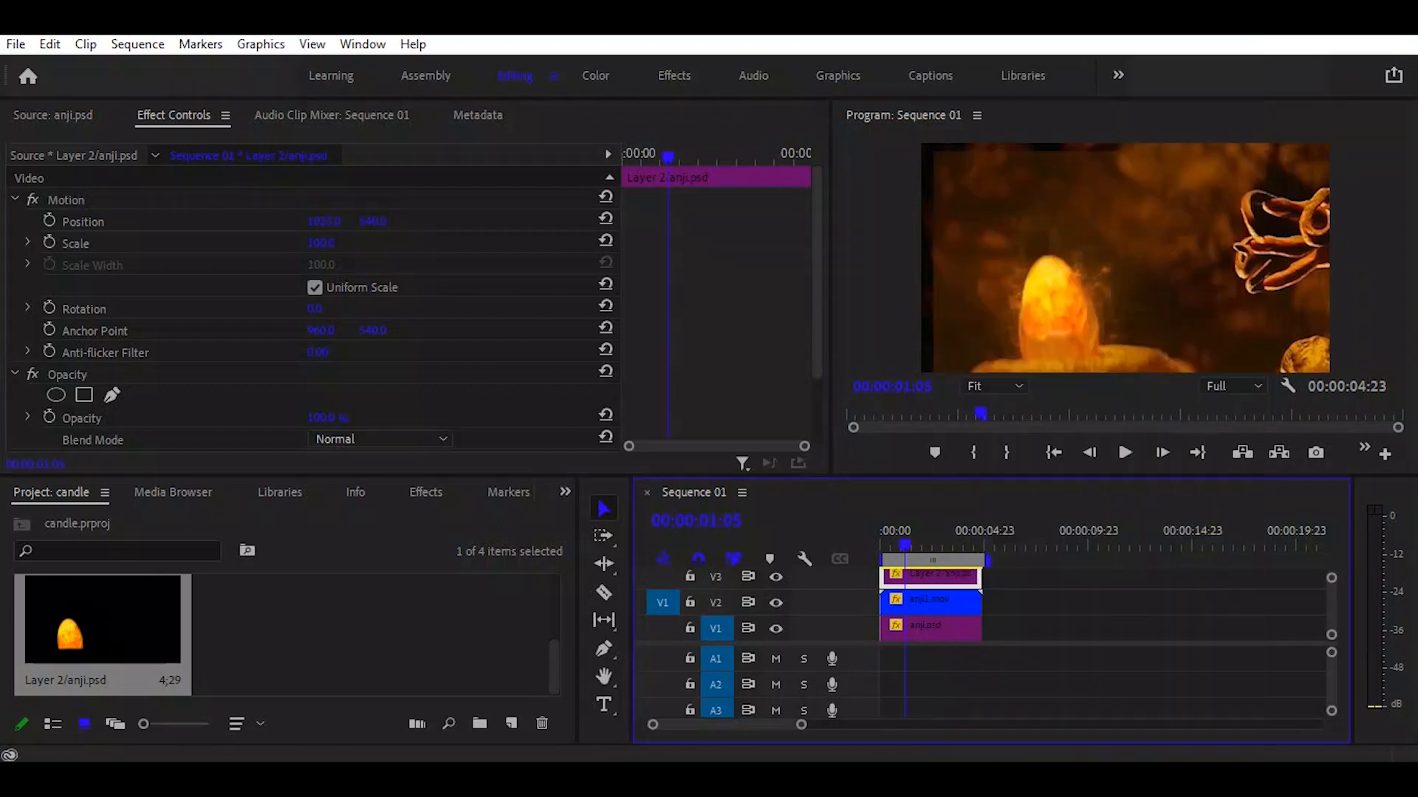
pyautogui.moveTo(1057, 304); pyautogui.dragTo(1061, 313)
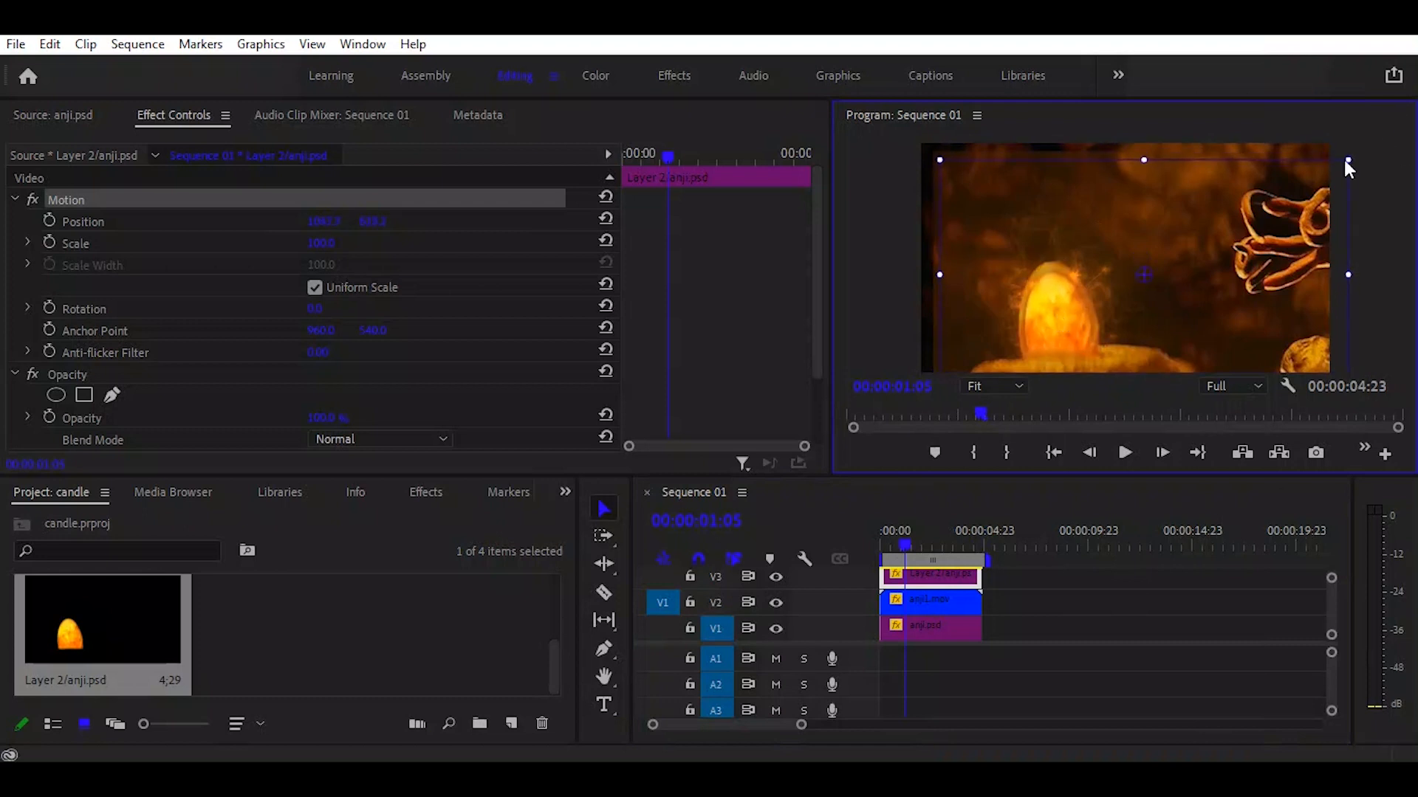
pyautogui.moveTo(1349, 159); pyautogui.dragTo(1368, 137)
pyautogui.moveTo(1052, 313); pyautogui.dragTo(1068, 305)
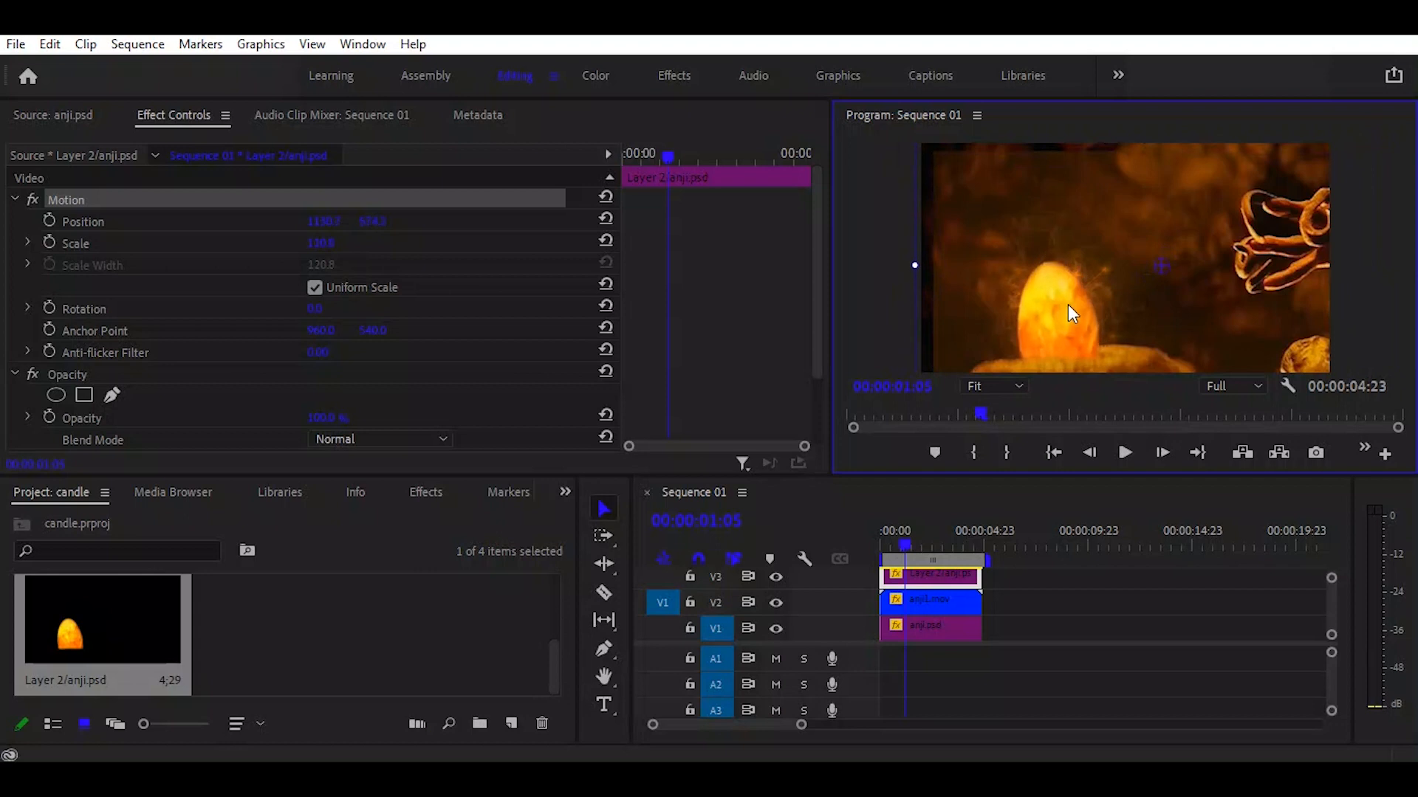
pyautogui.moveTo(904, 547); pyautogui.dragTo(858, 534)
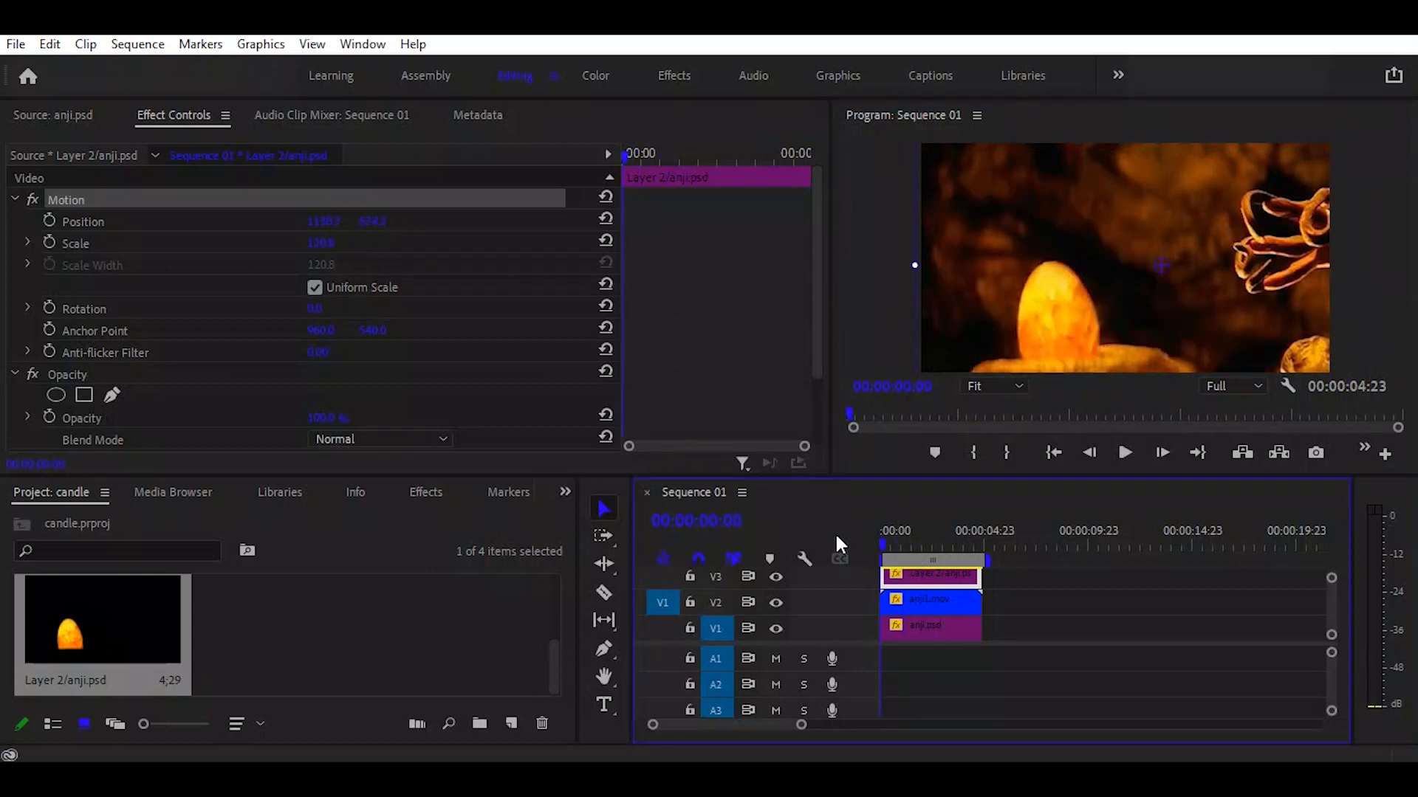
pyautogui.press('space')
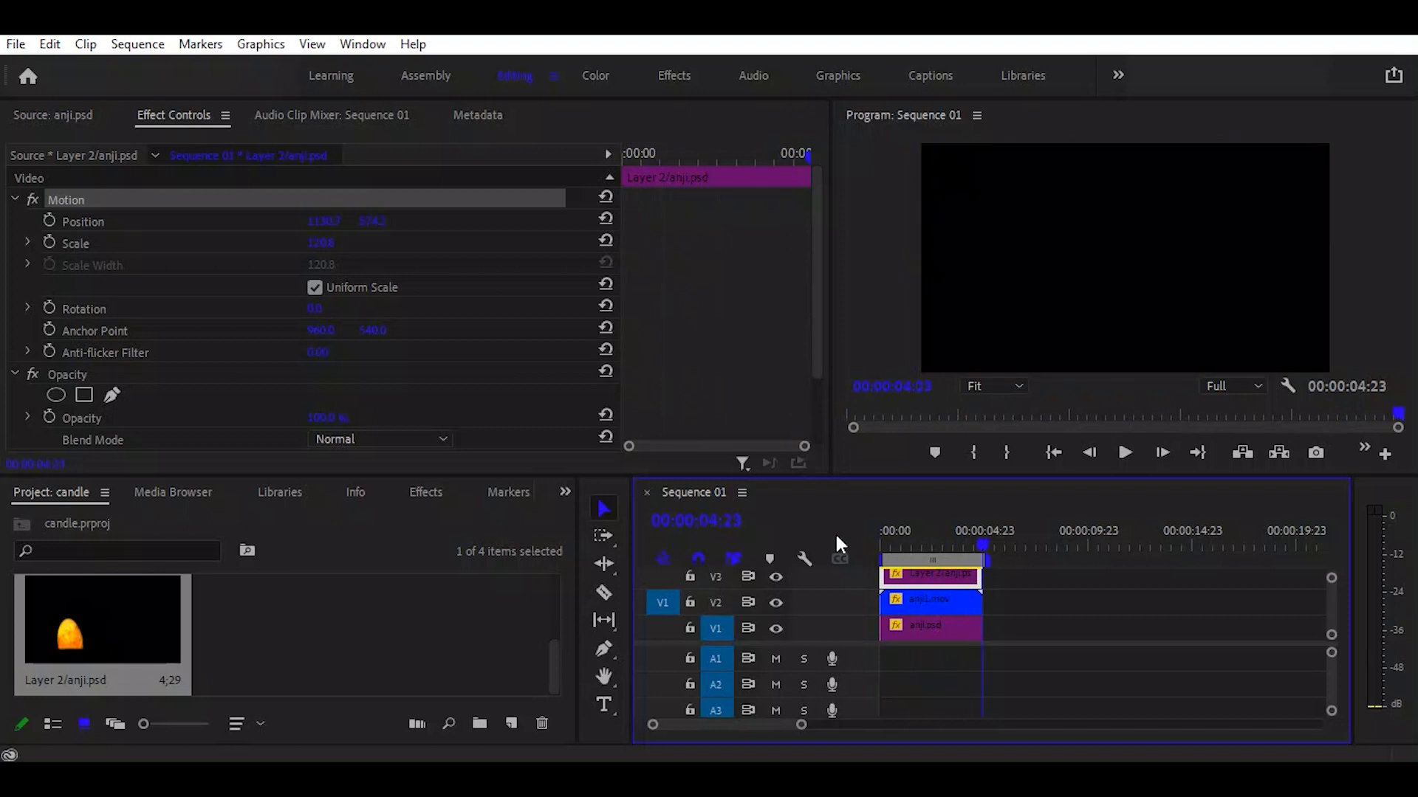
# Step: Hide track V3 and set the blend mode of the anji1.mov clip on V2 to Screen
pyautogui.click(937, 600)
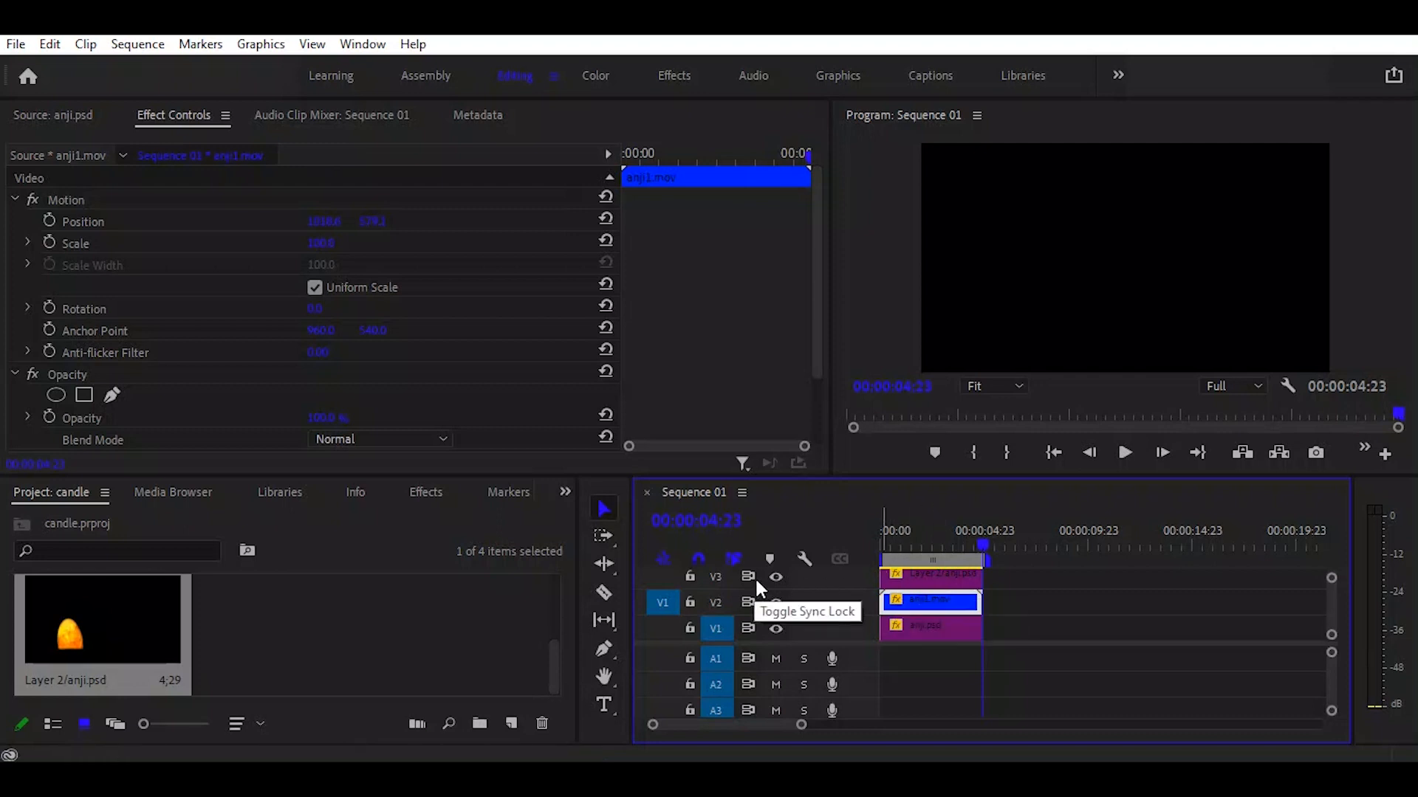
pyautogui.click(775, 577)
pyautogui.click(922, 533)
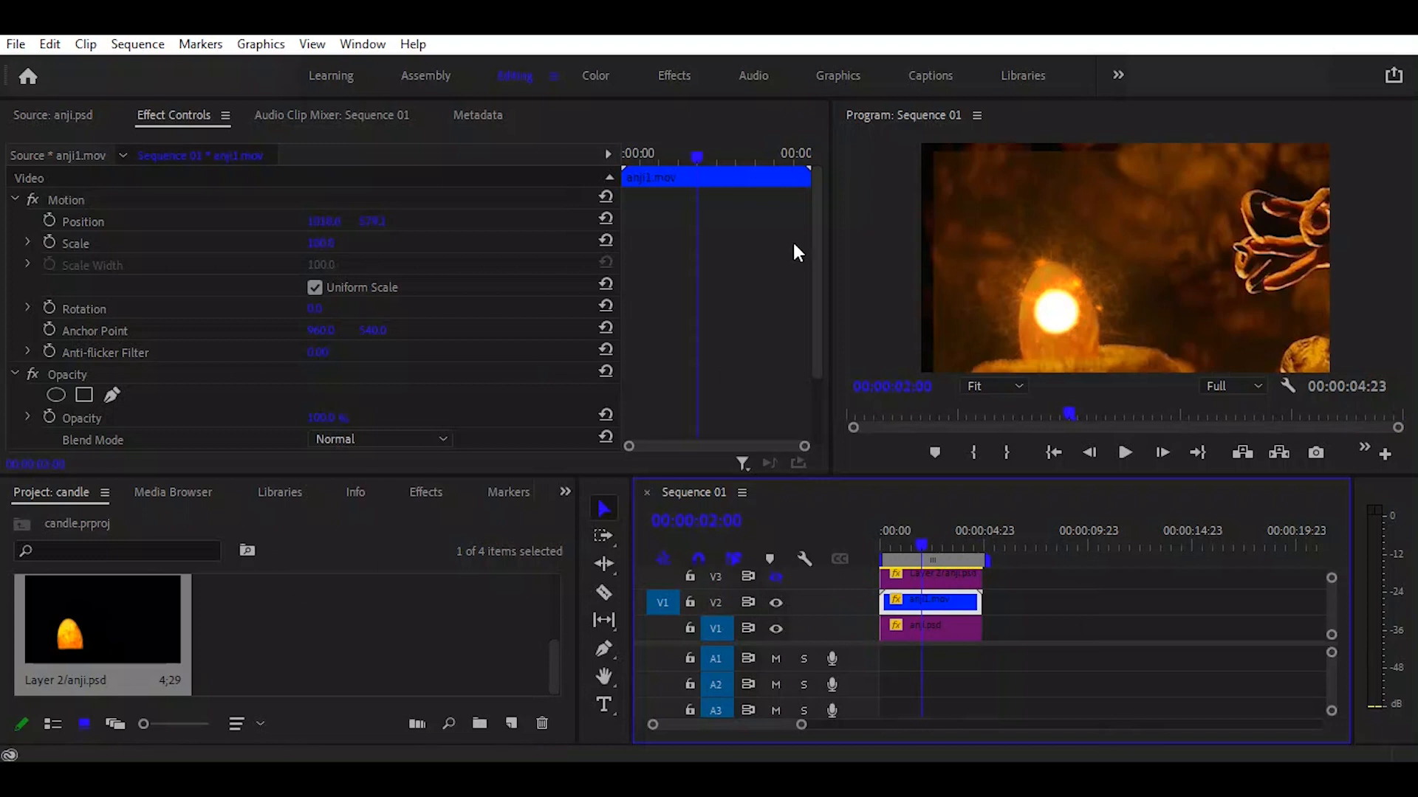
pyautogui.moveTo(821, 267); pyautogui.dragTo(804, 373)
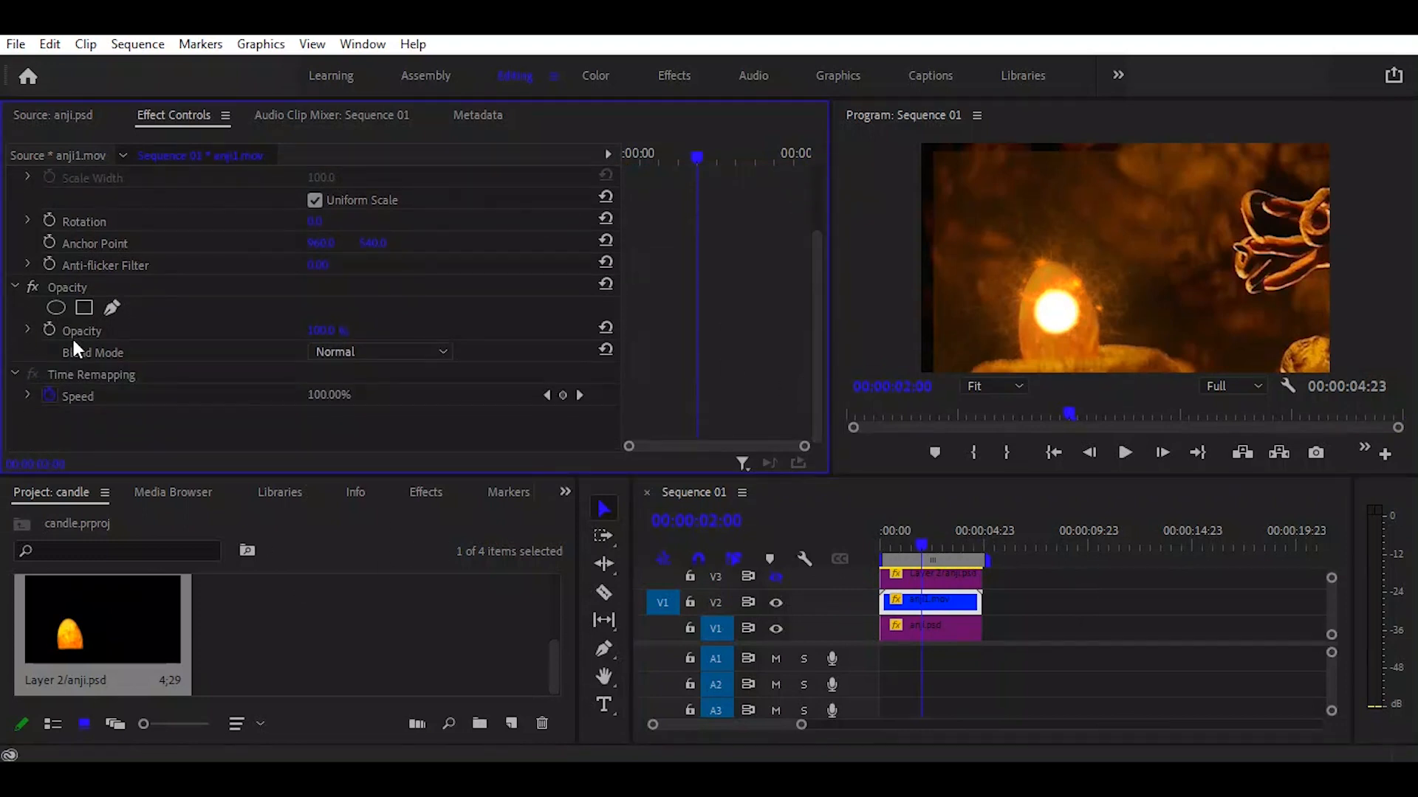
pyautogui.click(412, 351)
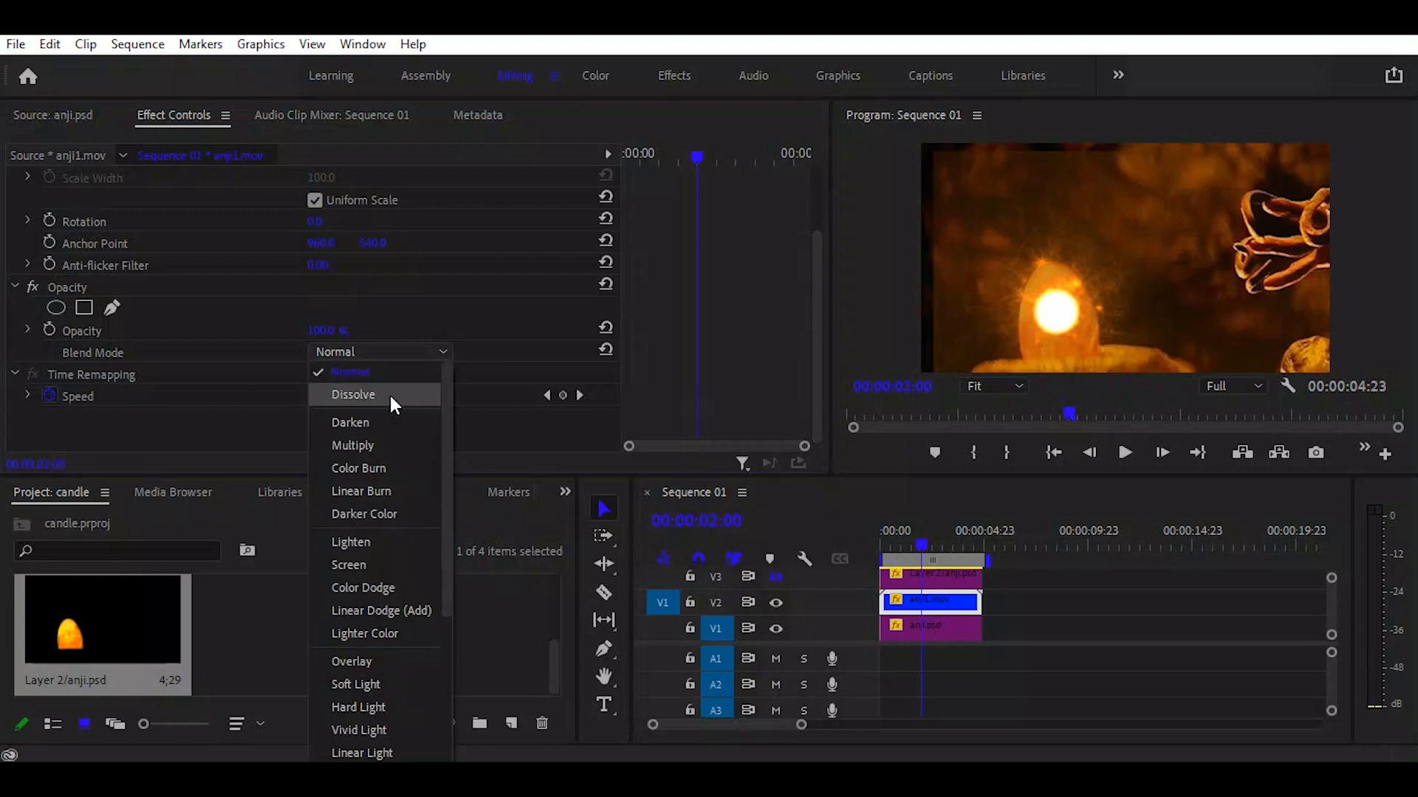
pyautogui.click(339, 565)
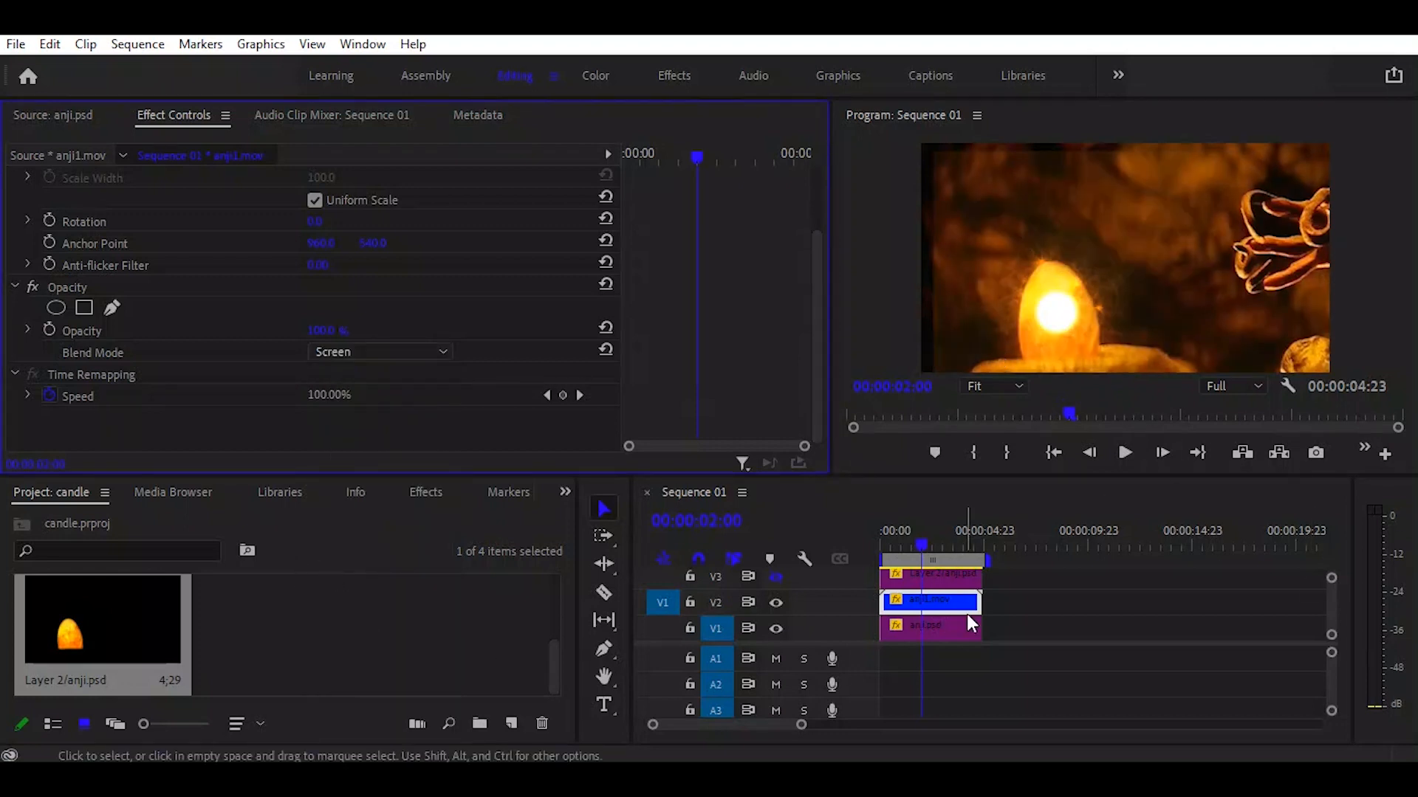
pyautogui.moveTo(920, 545)
pyautogui.mouseDown()
pyautogui.moveTo(874, 544)
pyautogui.moveTo(917, 548)
pyautogui.mouseUp()
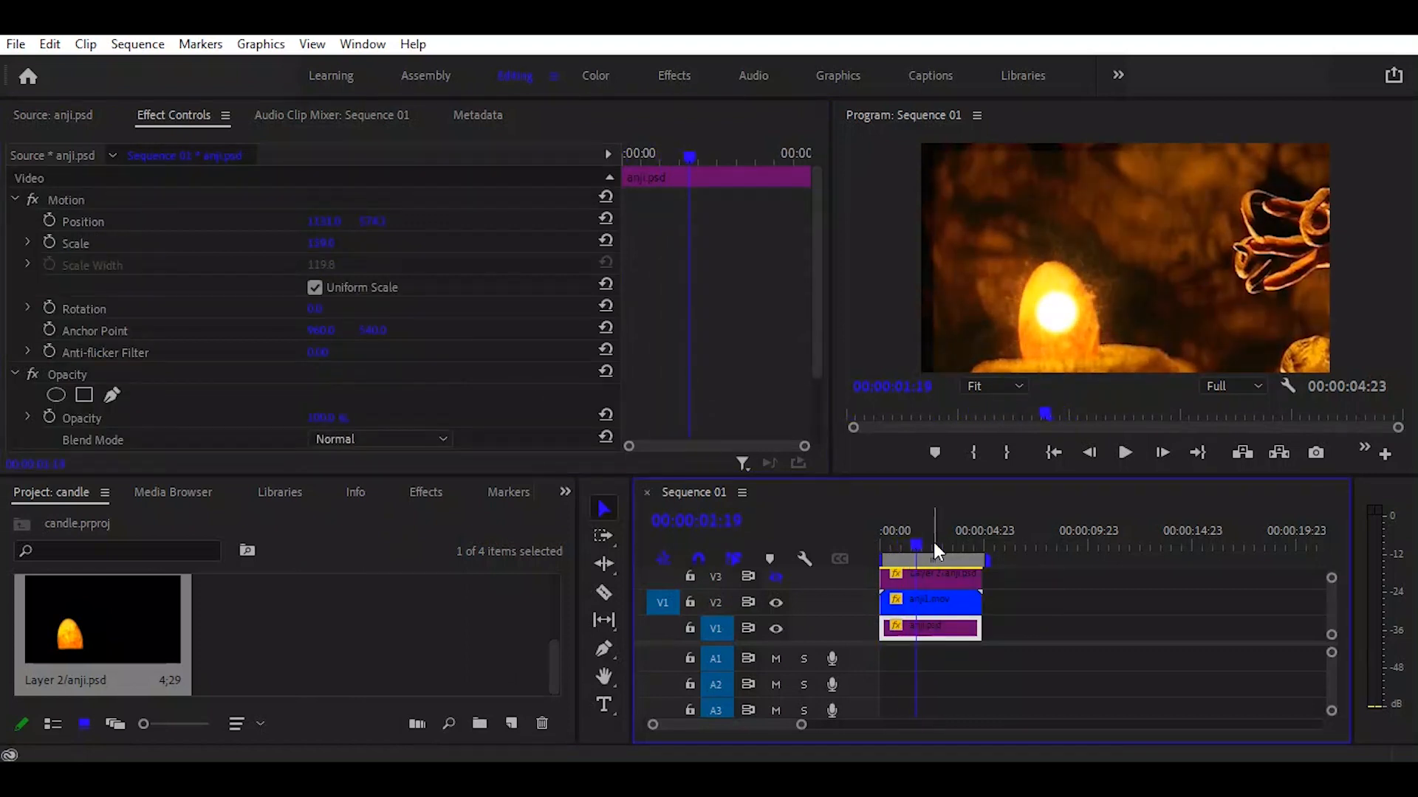
# Step: Turn track V3 back on and scrub the sequence to preview the flare behind the Layer 2 egg
pyautogui.click(934, 576)
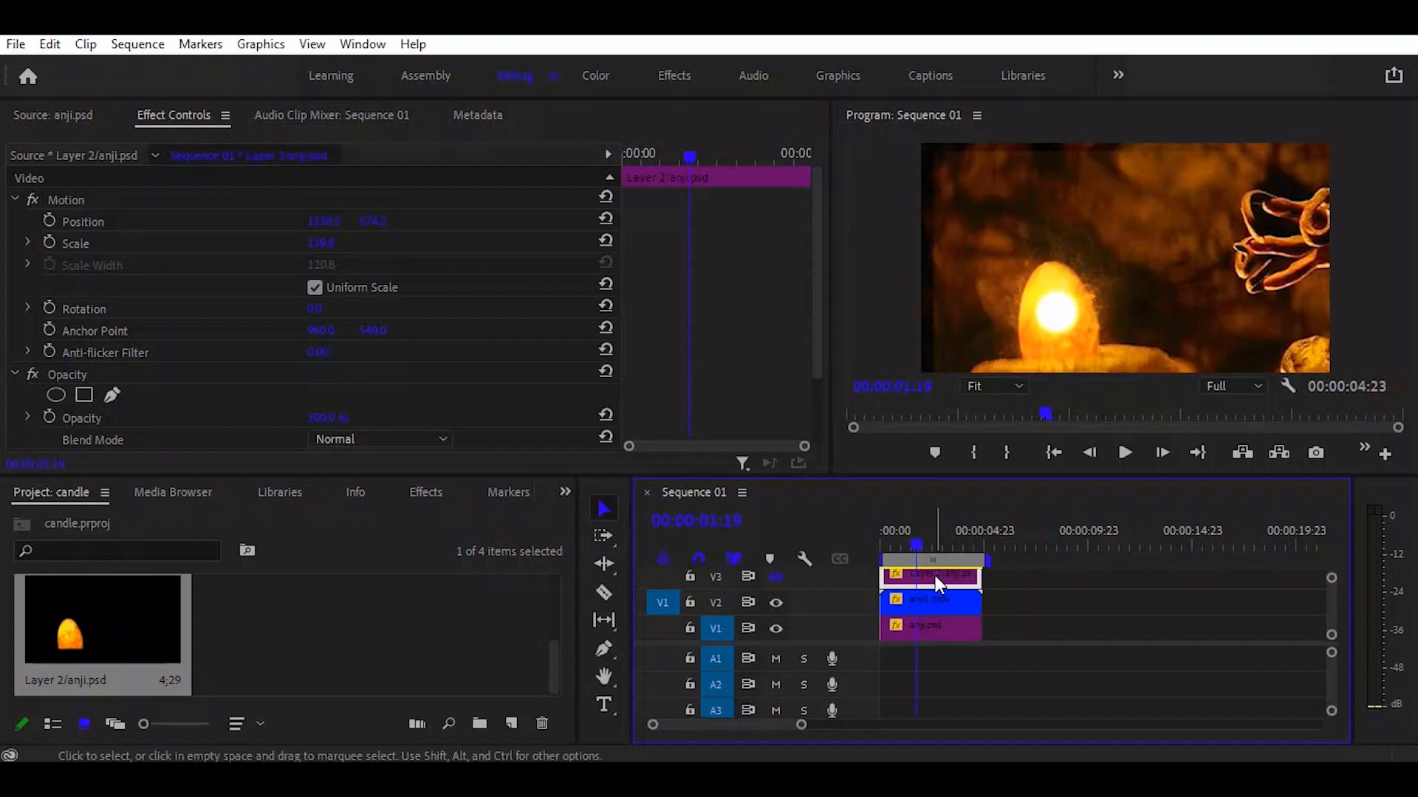
pyautogui.click(775, 576)
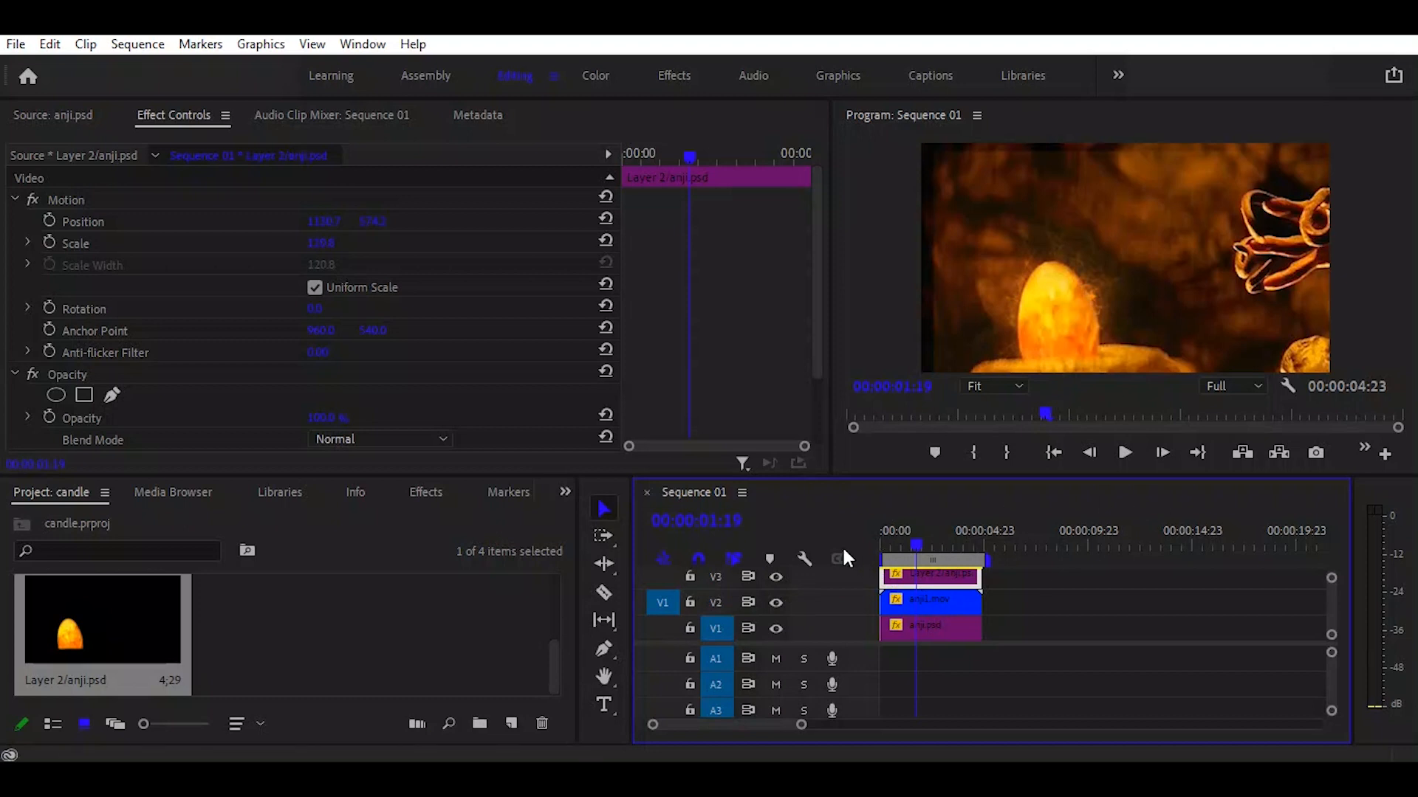
pyautogui.moveTo(915, 545); pyautogui.dragTo(950, 557)
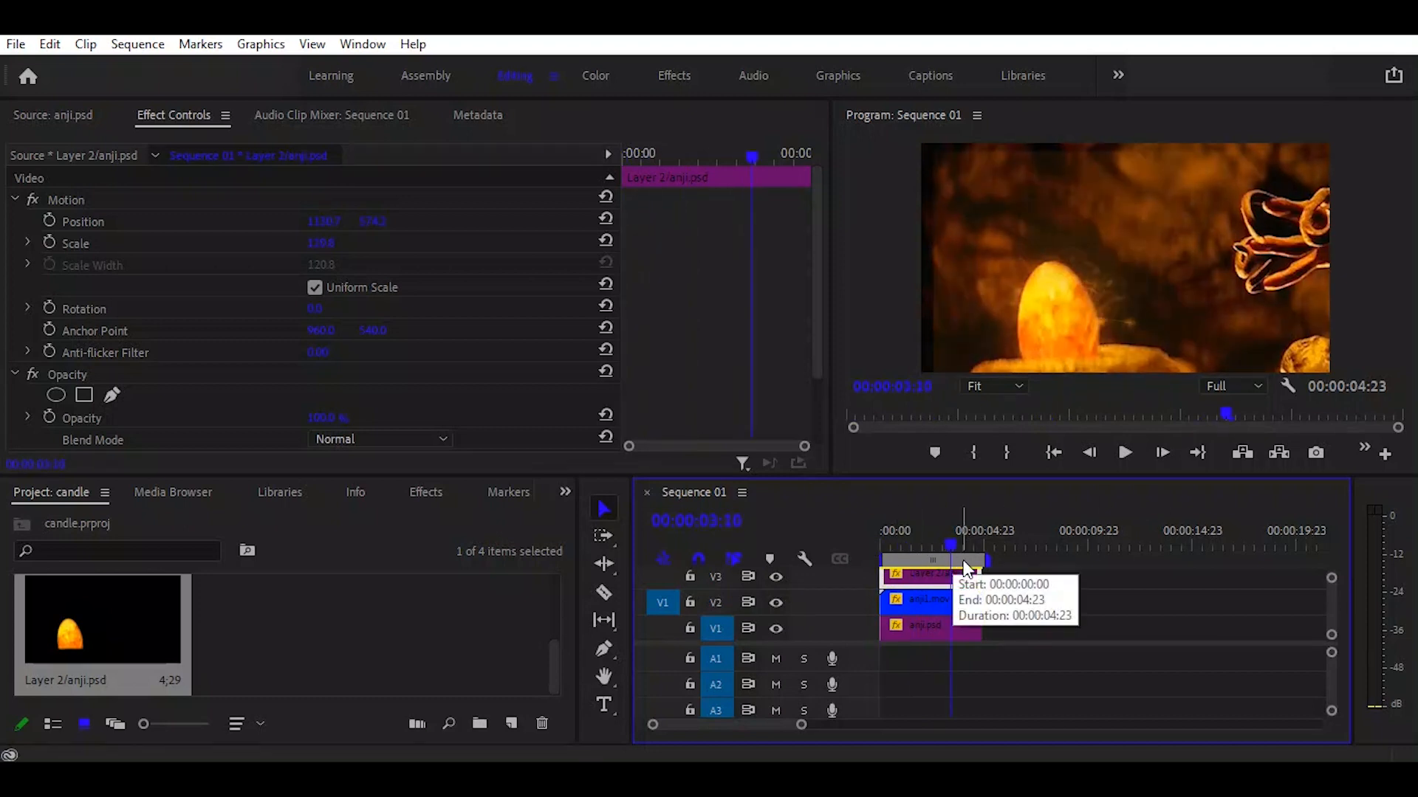